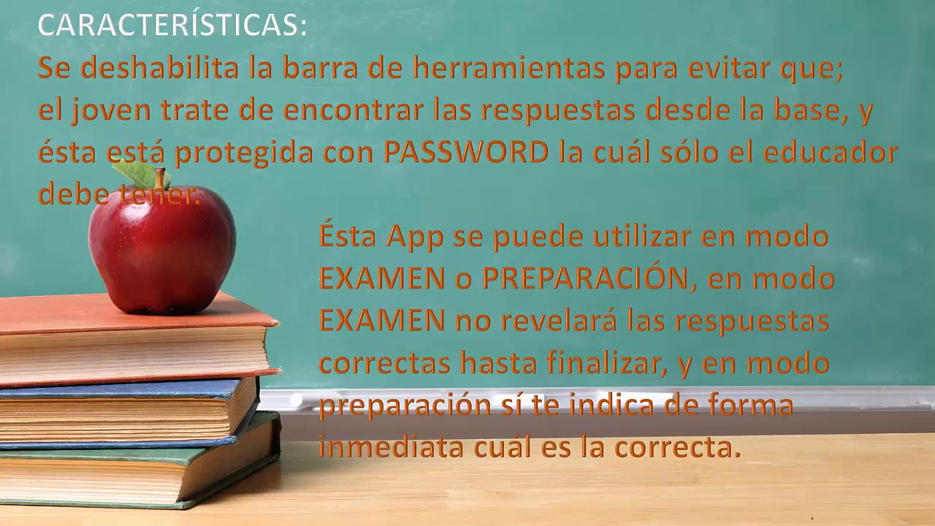
Step: Open the EVALUACIONES folder and look inside its FIGURAS image subfolder
left_click(813, 515)
left_click(813, 519)
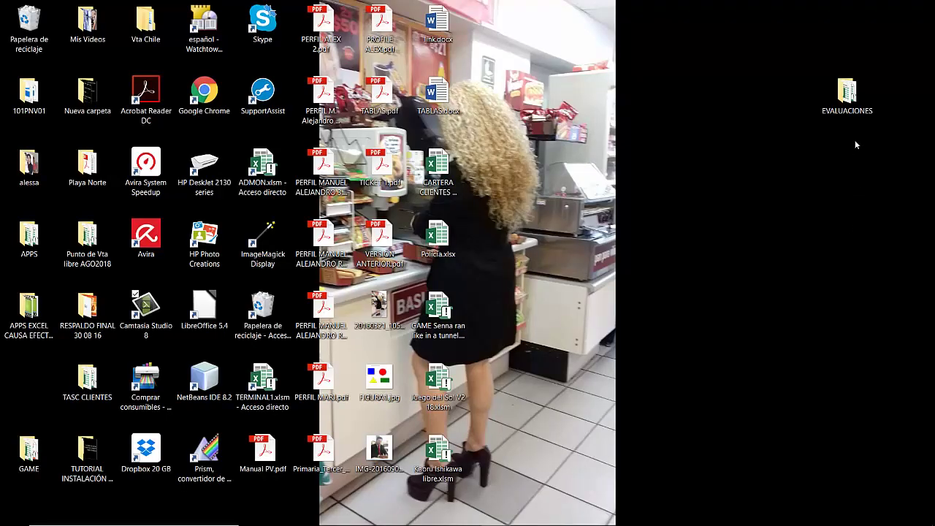
double_click(852, 103)
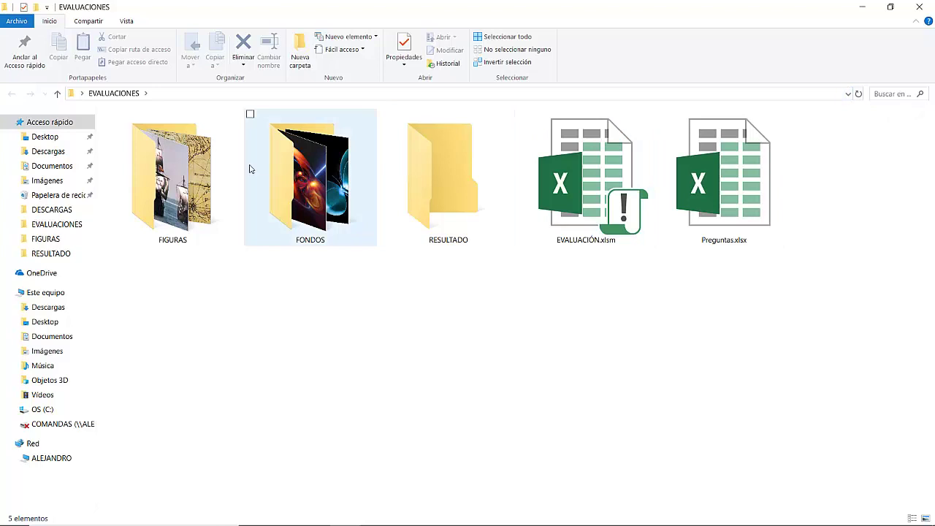
double_click(176, 182)
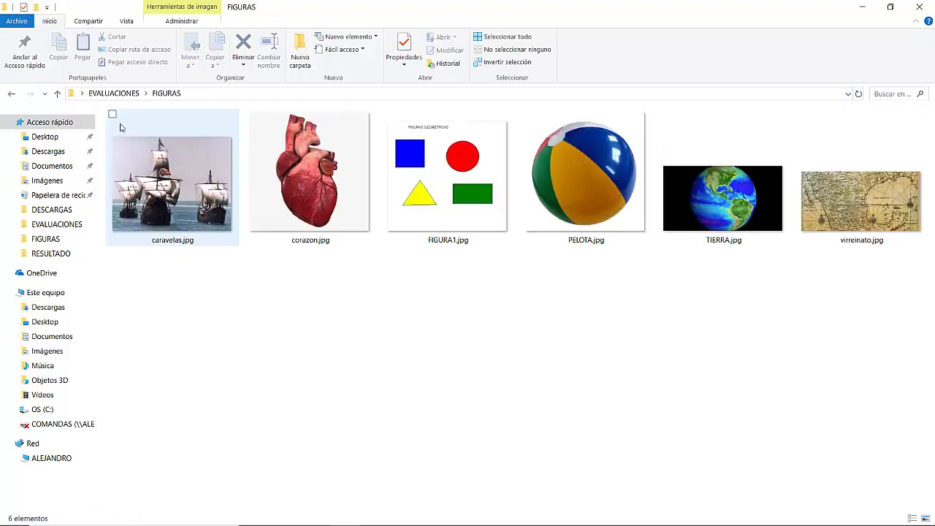
left_click(57, 96)
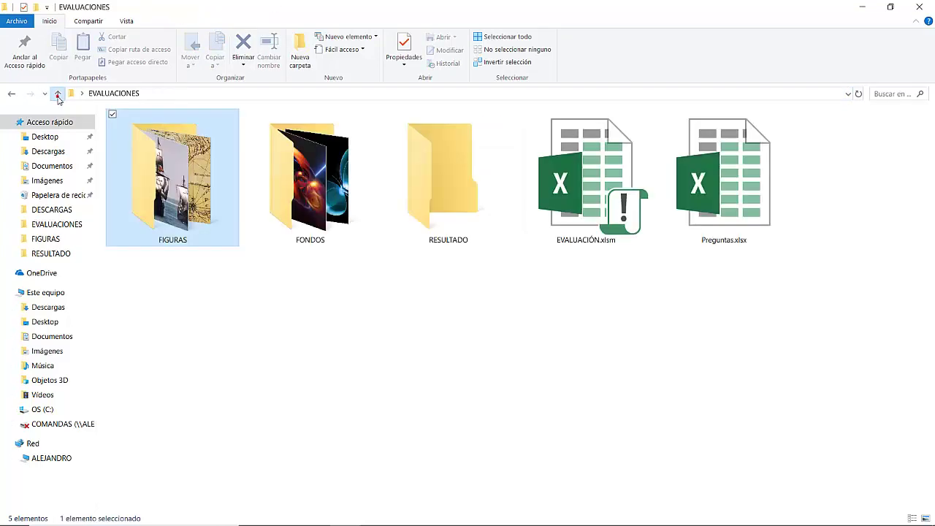
Step: Check the FONDOS and RESULTADO subfolders, then open EVALUACIÓN.xlsm in Excel
double_click(300, 182)
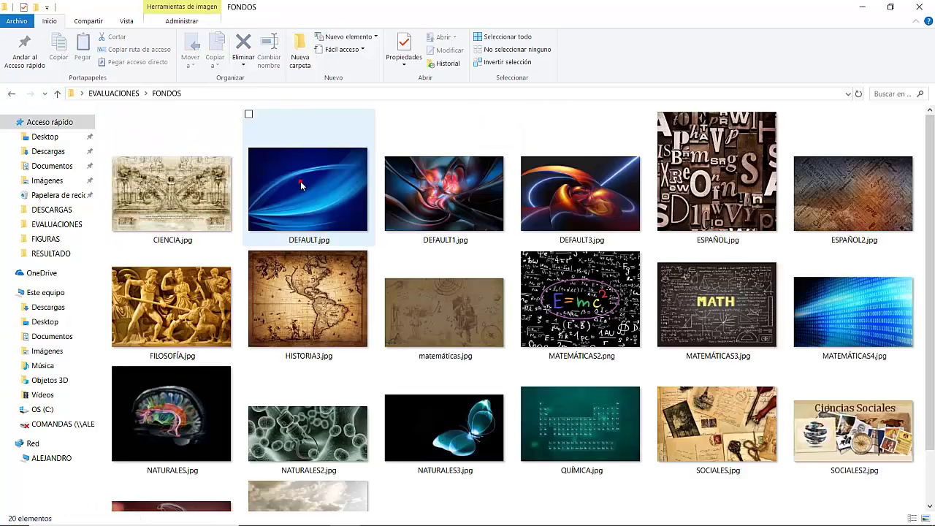
left_click(58, 95)
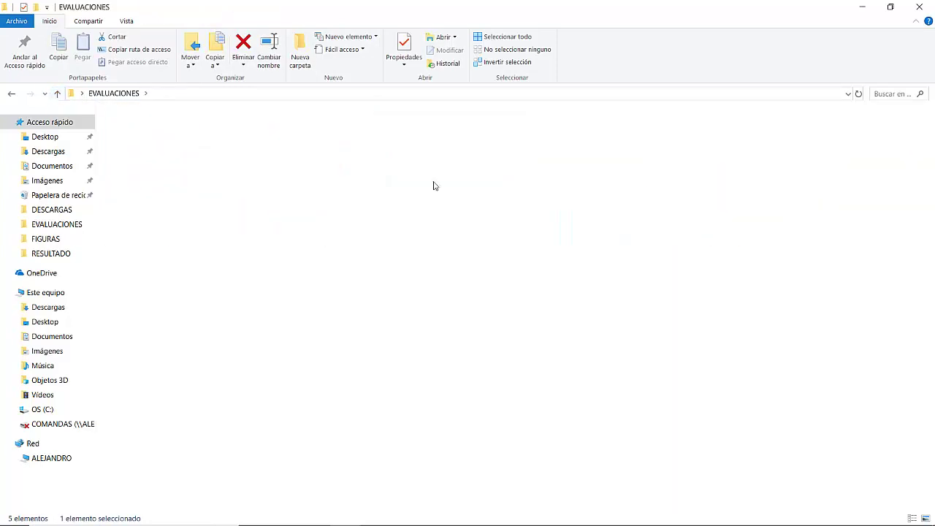
double_click(434, 186)
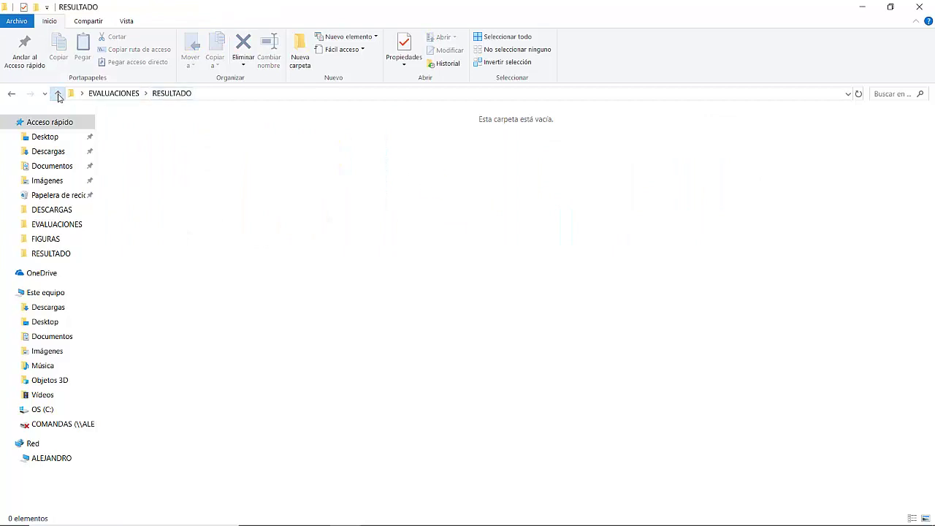
left_click(58, 96)
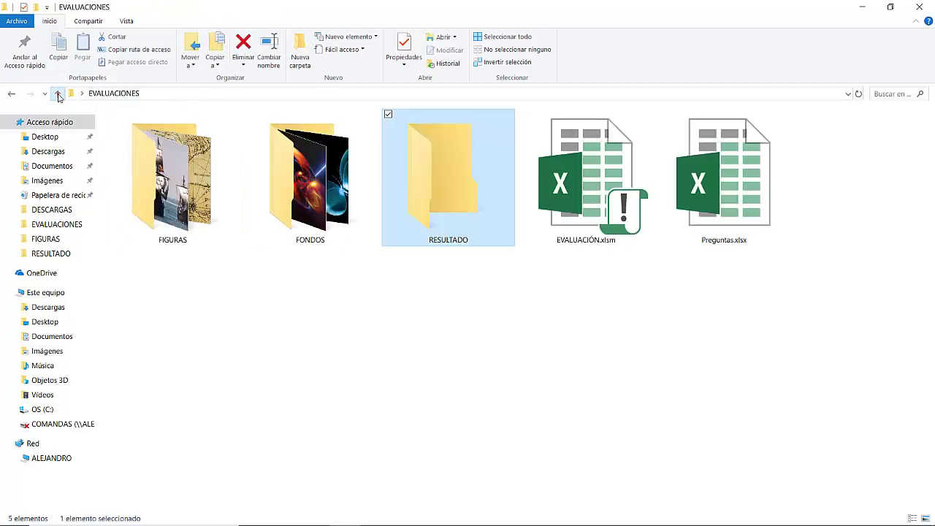
double_click(612, 207)
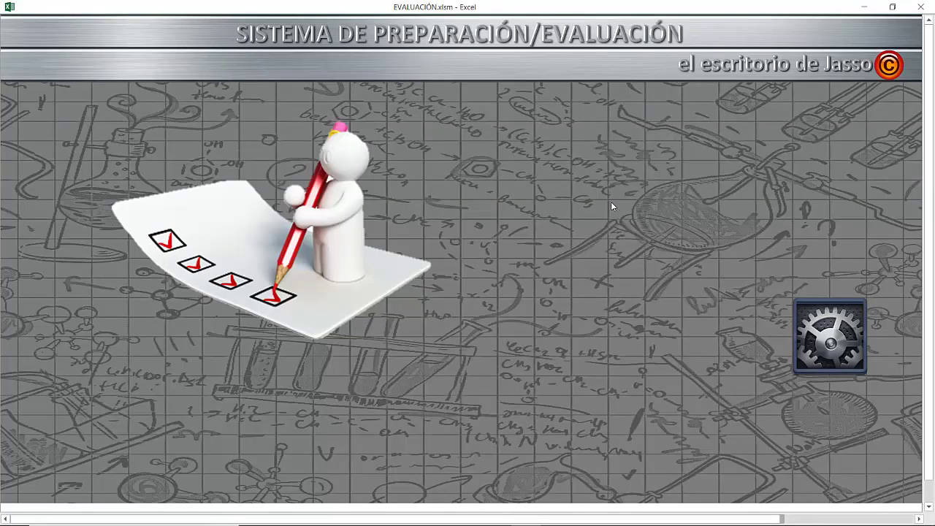
Step: Unlock the quiz settings with the settings password and switch MODO to EXAMEN: ON
left_click(831, 342)
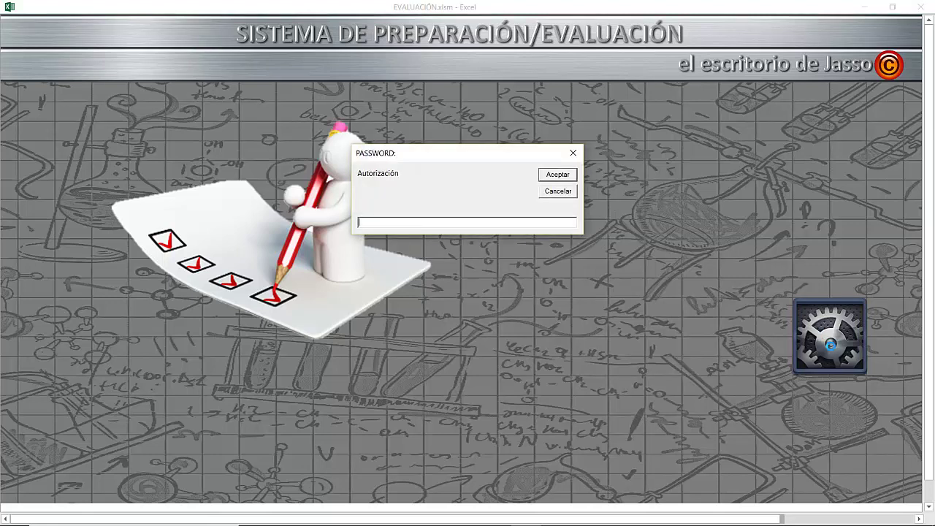
key("Return")
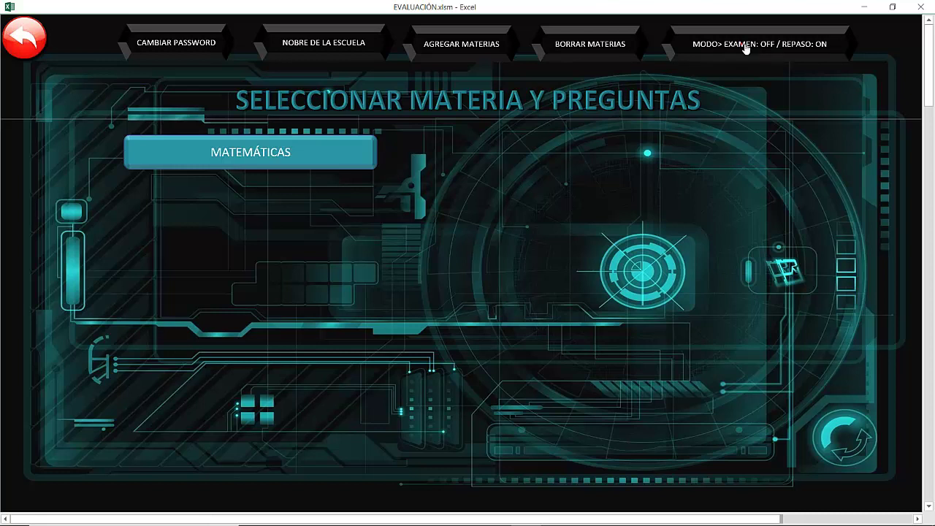
left_click(745, 48)
Step: Review the five MATEMÁTICAS questions, then go back to the title screen
left_click(351, 157)
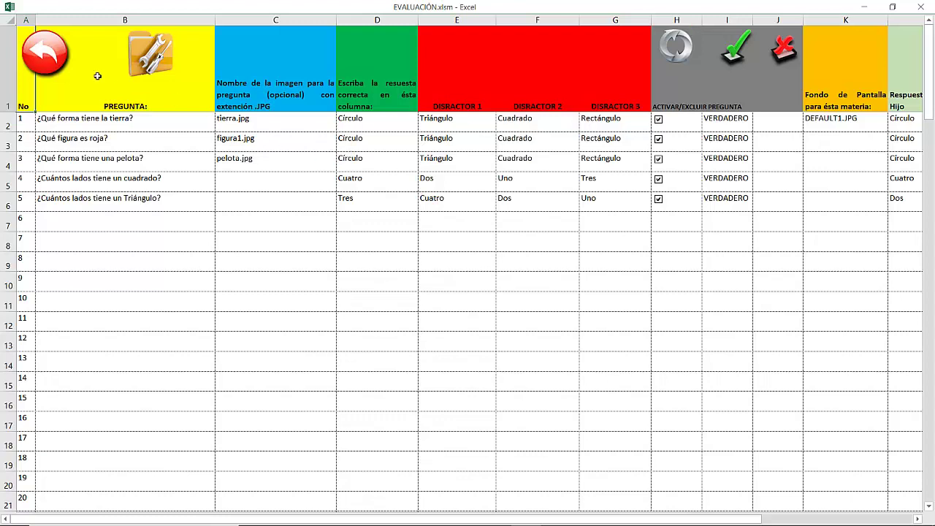
left_click(57, 66)
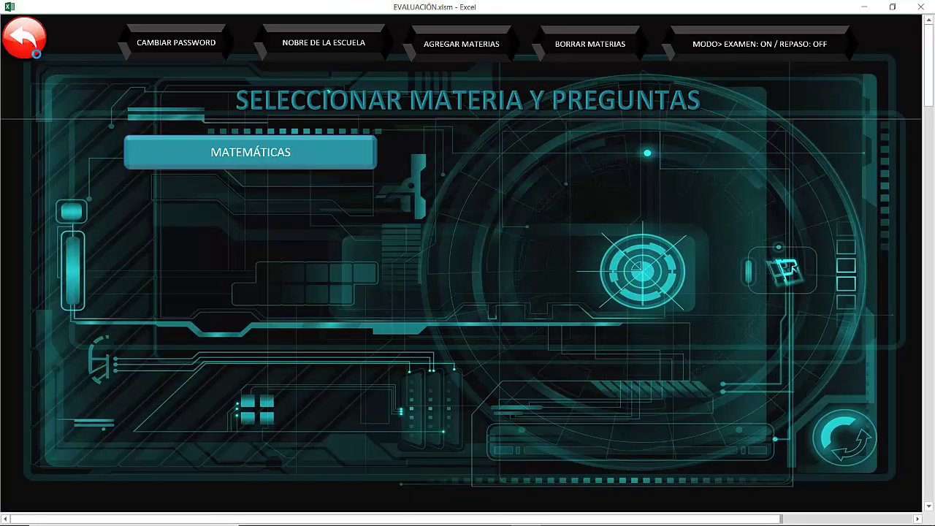
left_click(33, 52)
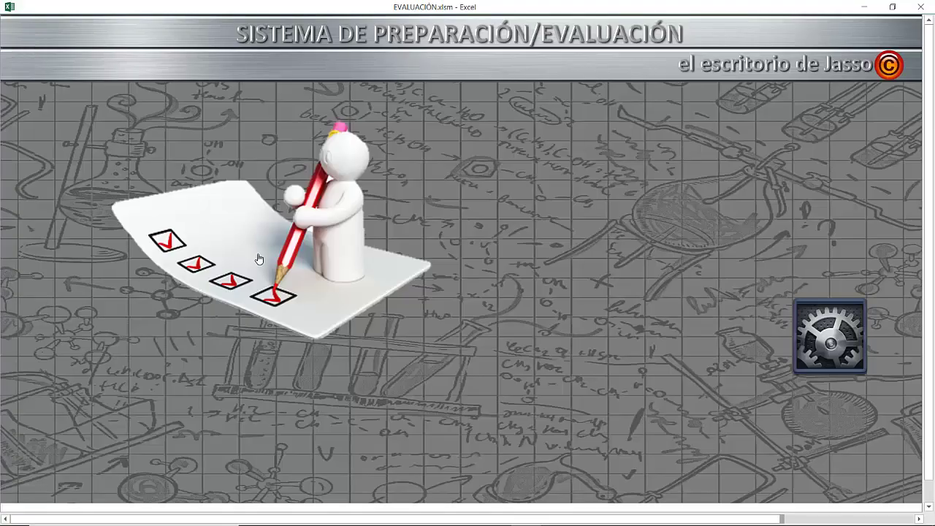
Step: Set the test option to OFF and start a new MATEMÁTICAS test under the student's name
left_click(261, 261)
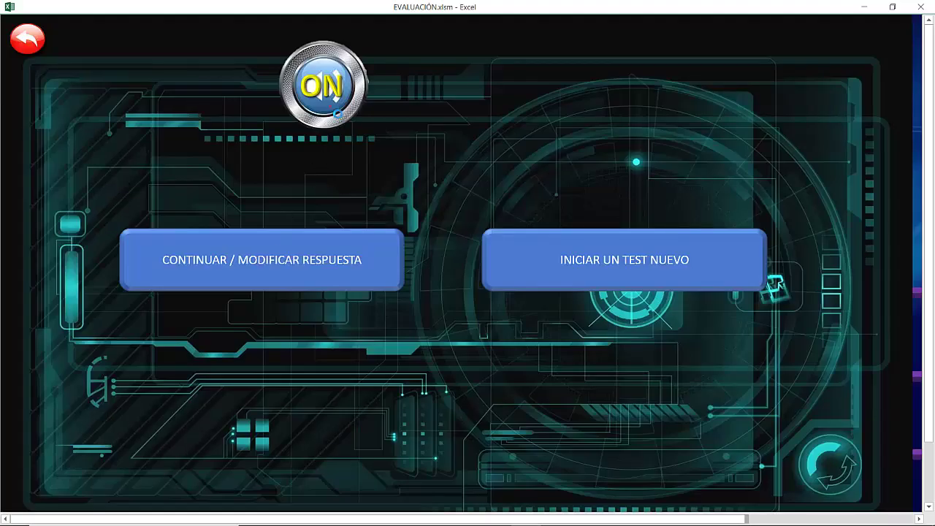
left_click(333, 109)
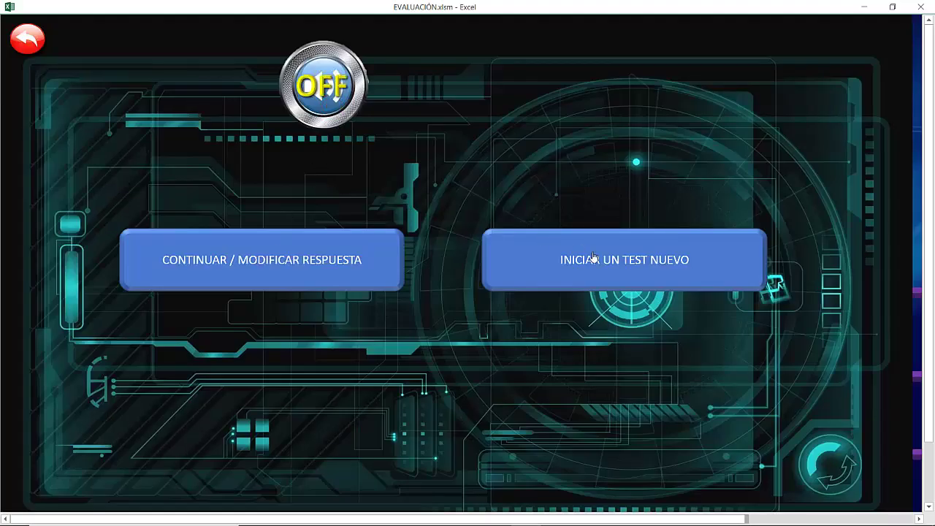
left_click(619, 266)
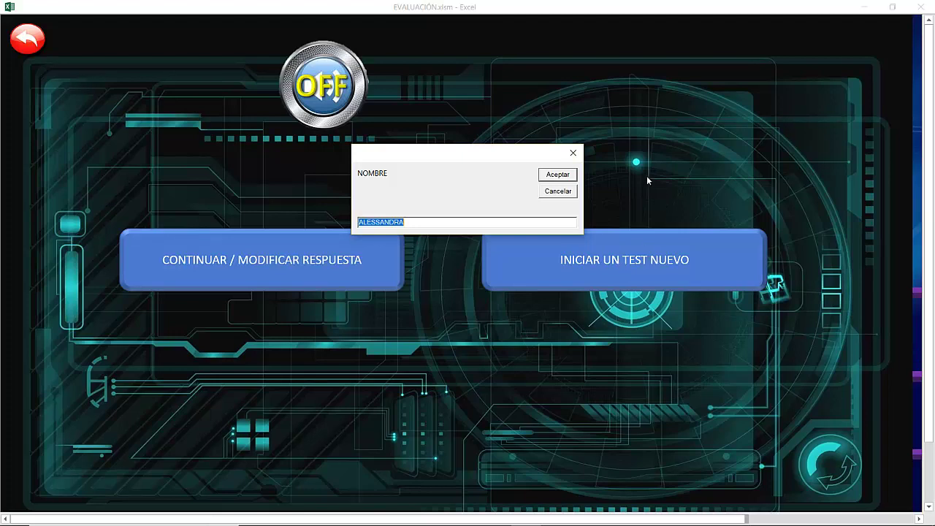
left_click(570, 177)
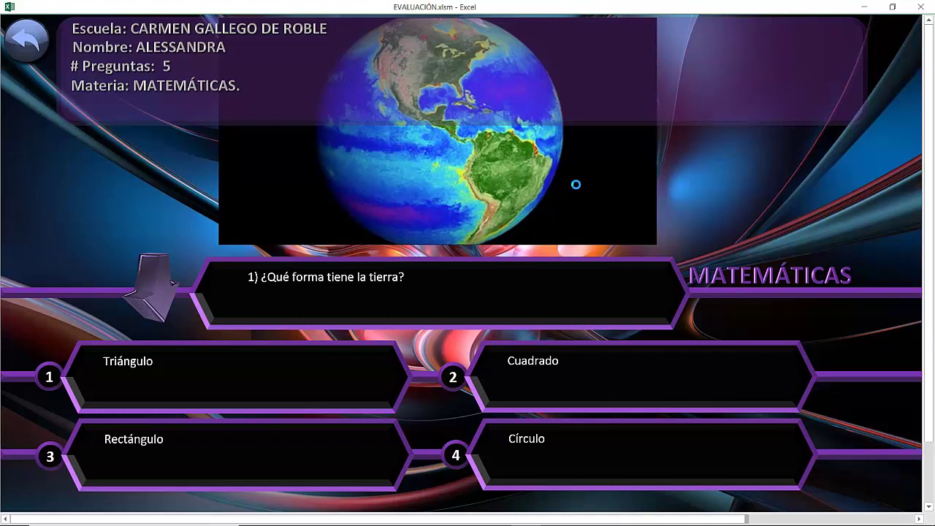
Step: Answer the questions (Círculo, Círculo, Cuatro, Tres) and generate the results PDF scoring 10
left_click(558, 453)
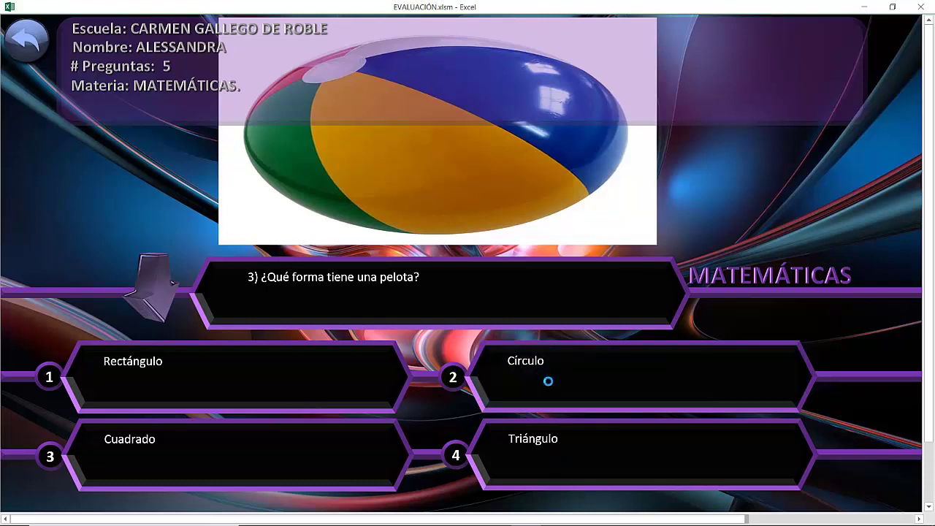
left_click(549, 380)
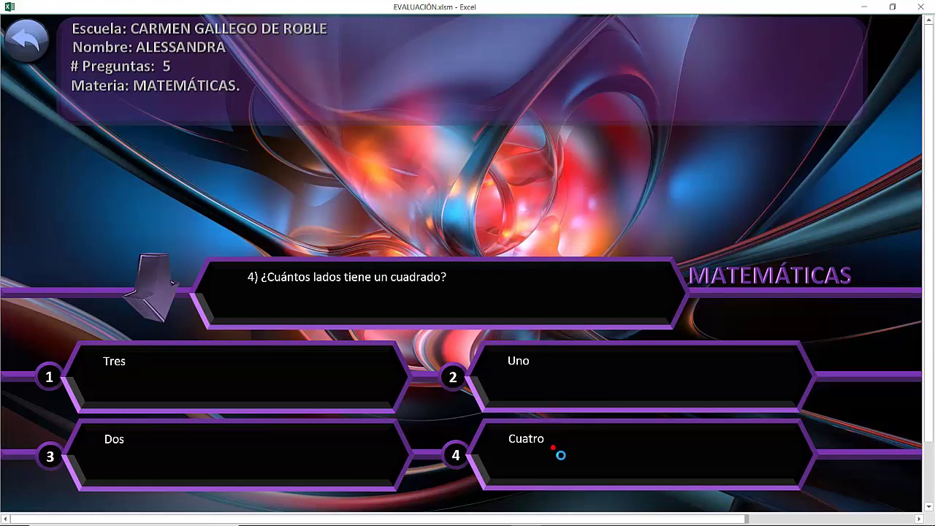
left_click(557, 453)
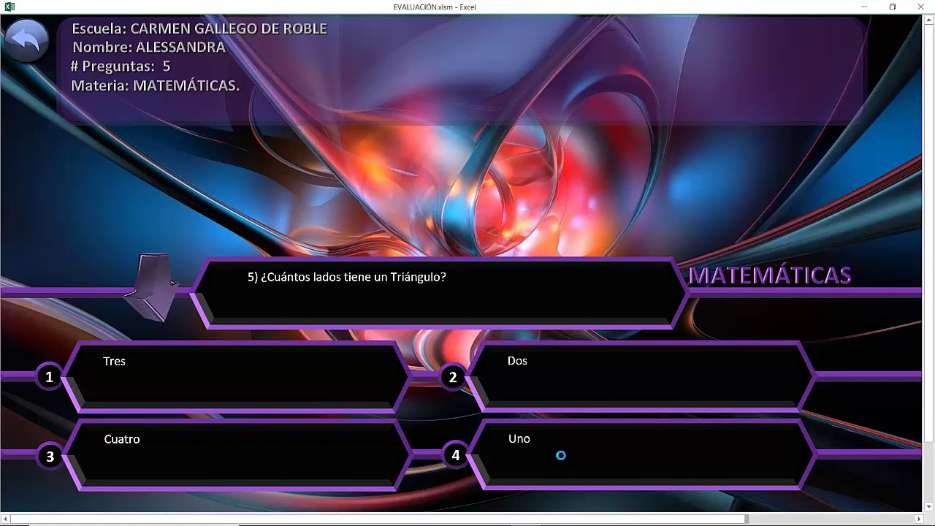
left_click(323, 380)
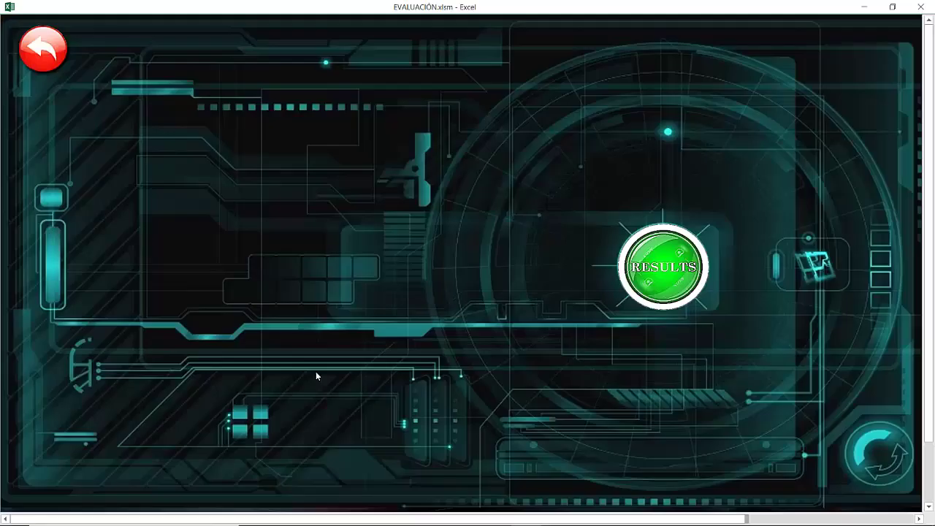
left_click(671, 277)
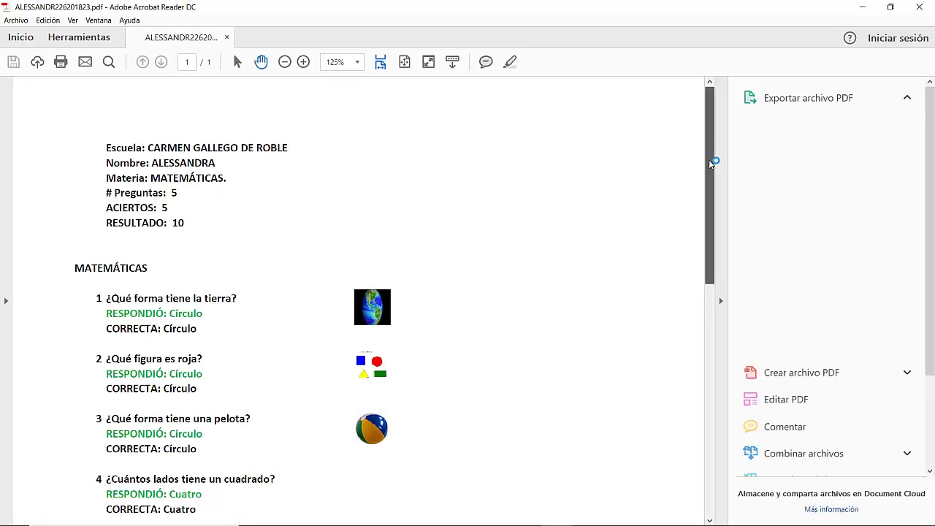
Step: Scroll briefly through the results report, then close Acrobat Reader
mouse_move(711, 163)
left_mouse_down()
mouse_move(715, 232)
mouse_move(727, 154)
left_mouse_up()
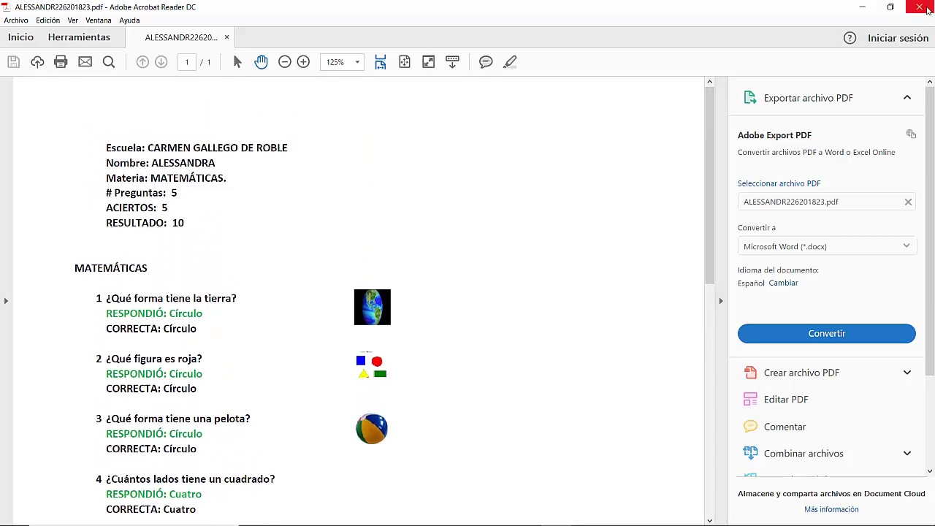
left_click(922, 7)
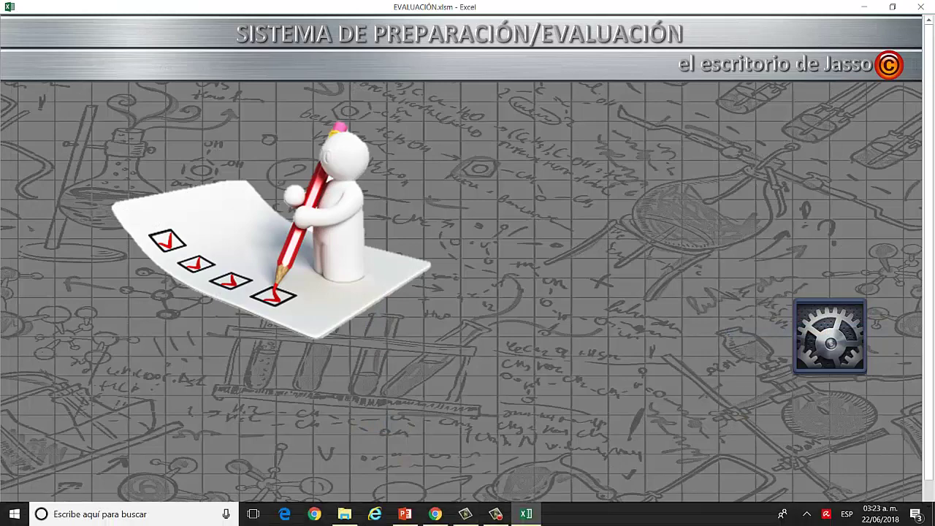
Step: Check the RESULTADO folder for the PDF and xlsx result files, then switch back to Excel
left_click(345, 515)
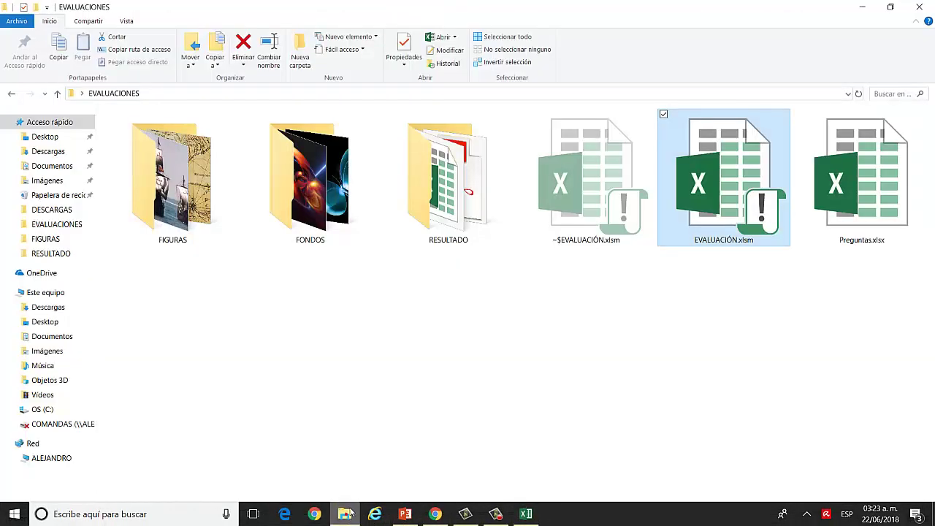
double_click(452, 202)
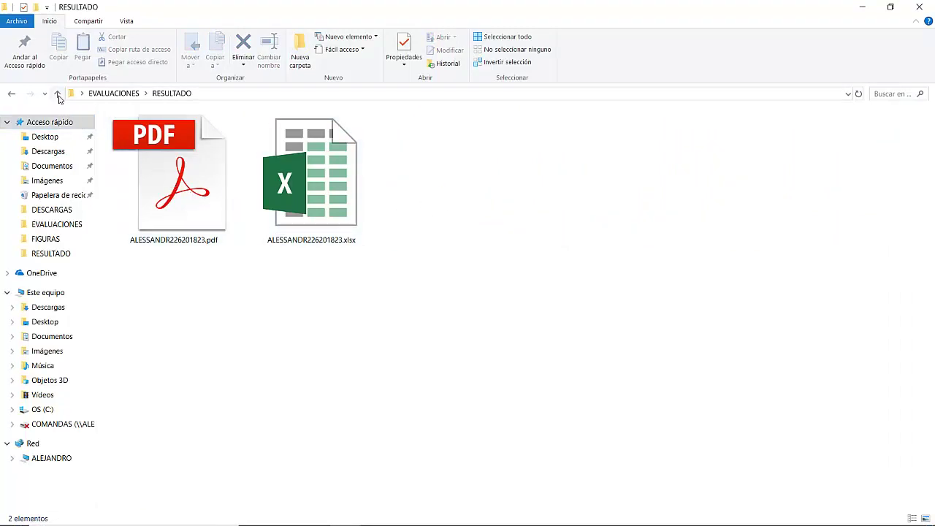
left_click(58, 97)
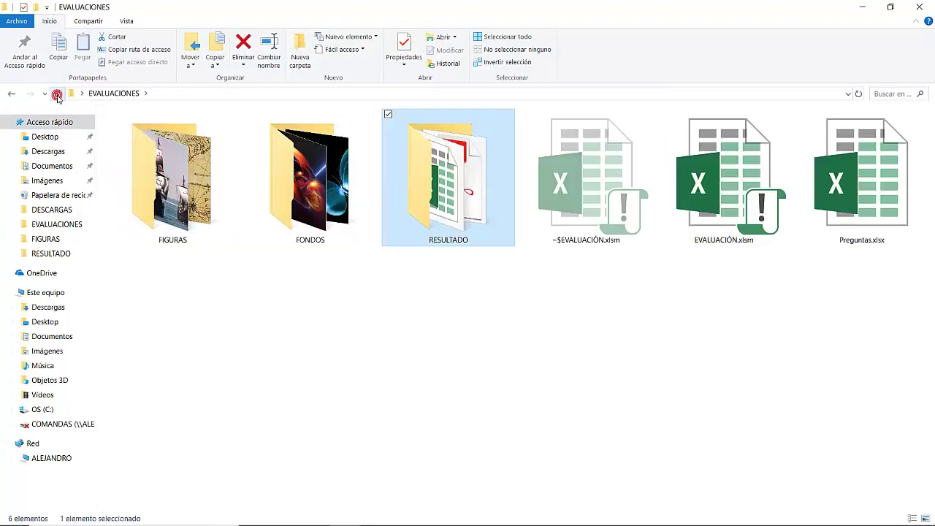
mouse_move(526, 523)
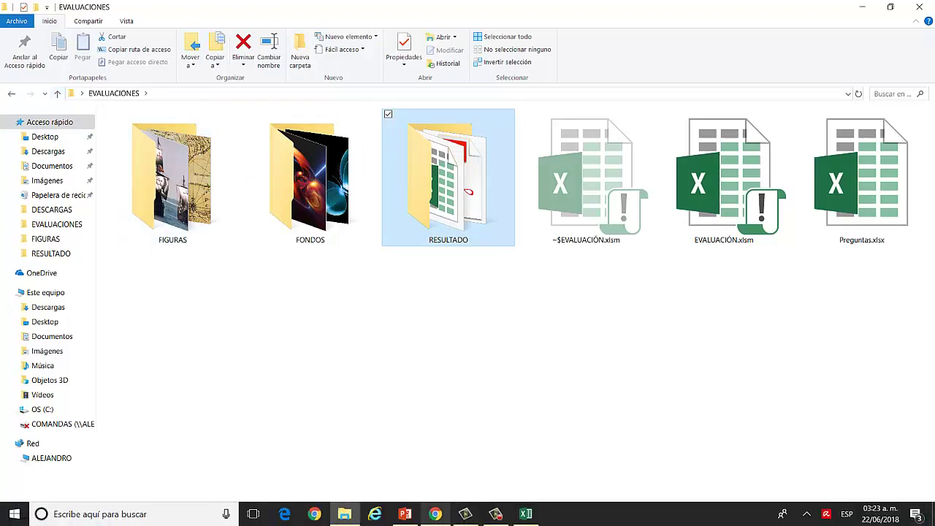
left_click(526, 515)
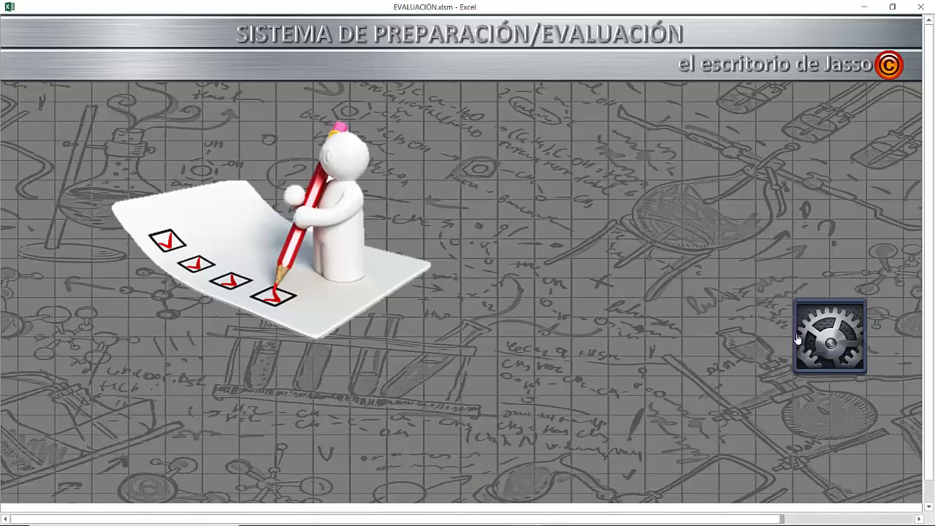
Step: Unlock settings with the password, set EXAMEN: OFF / REPASO: ON, and return to the main screen
left_click(797, 336)
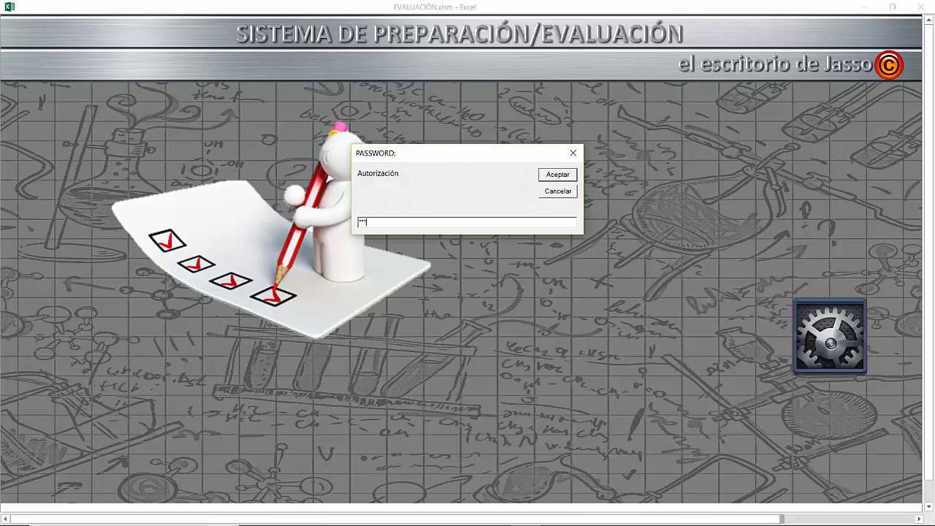
key("Return")
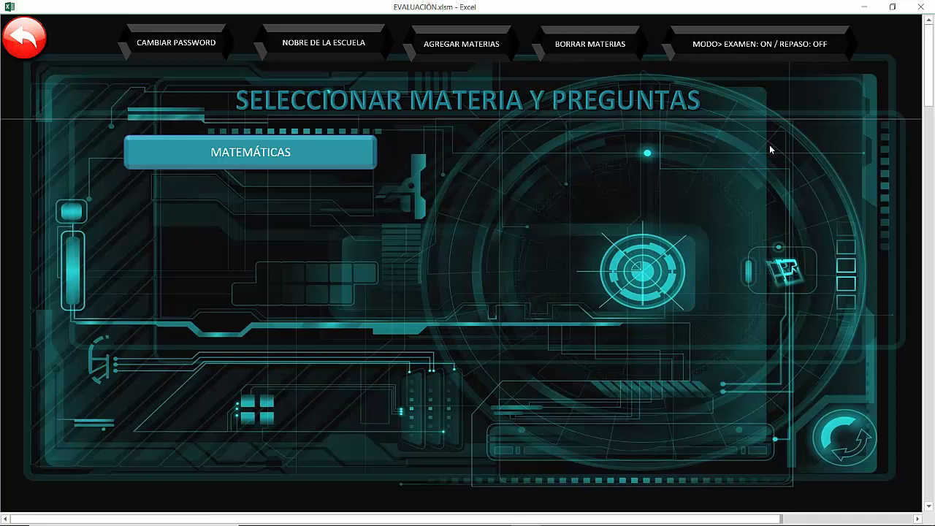
left_click(777, 49)
left_click(31, 48)
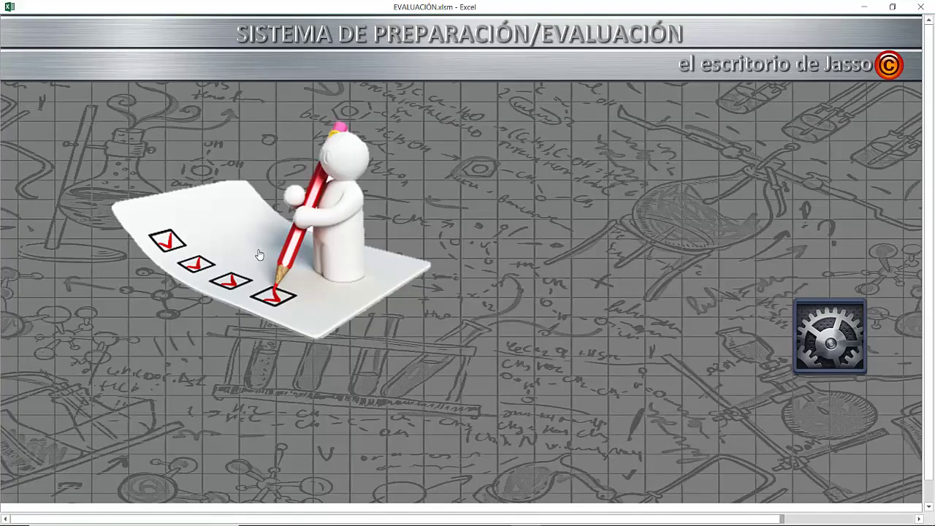
Step: Set the test option to ON and start a new test under the student's name
left_click(258, 254)
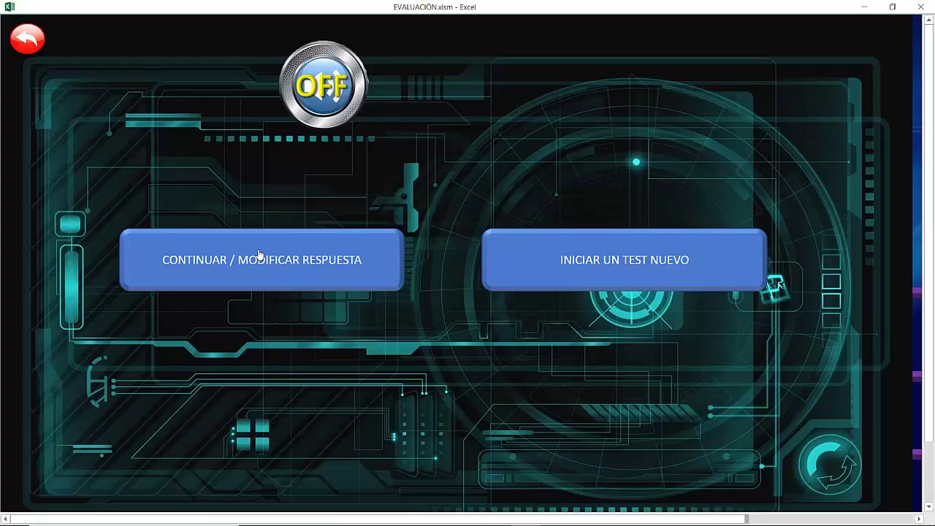
left_click(326, 104)
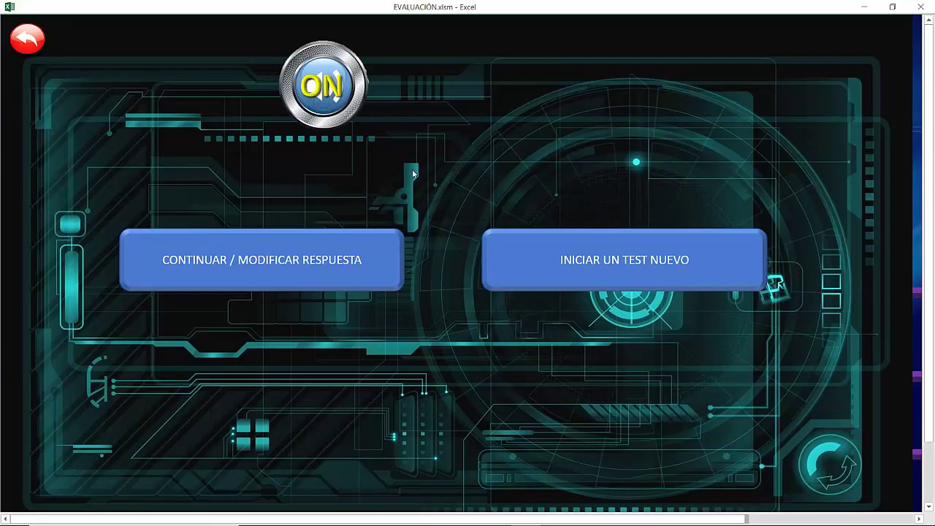
left_click(594, 282)
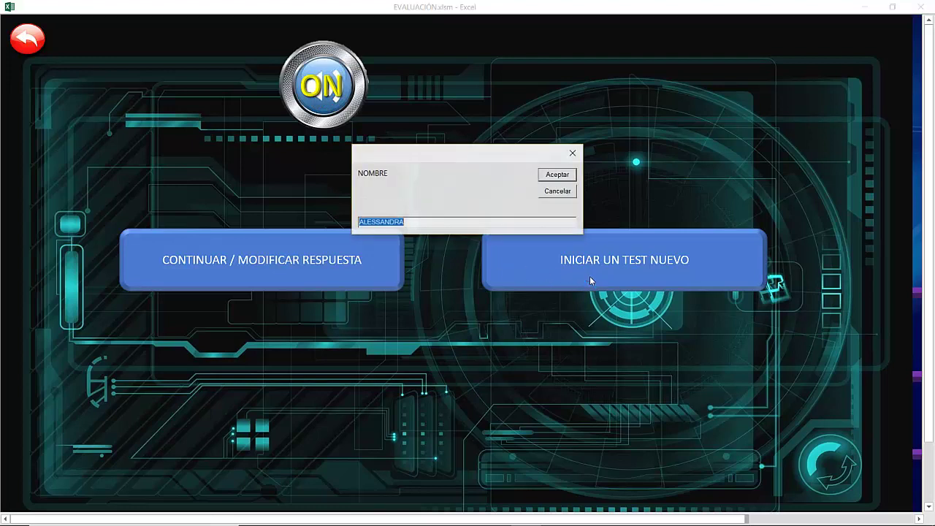
left_click(572, 179)
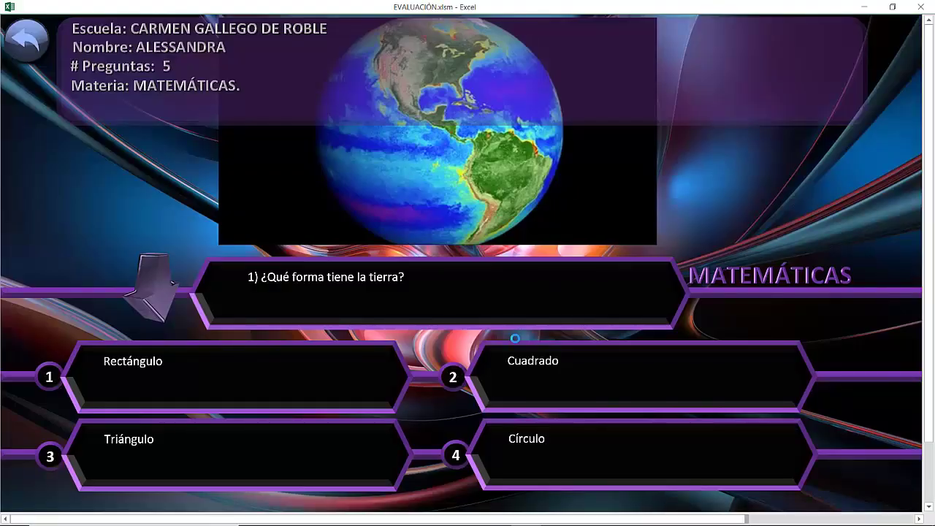
Step: Answer Cuadrado, Cuadrado, Cuadrado, Cuatro and Tres, then generate the results report
left_click(568, 371)
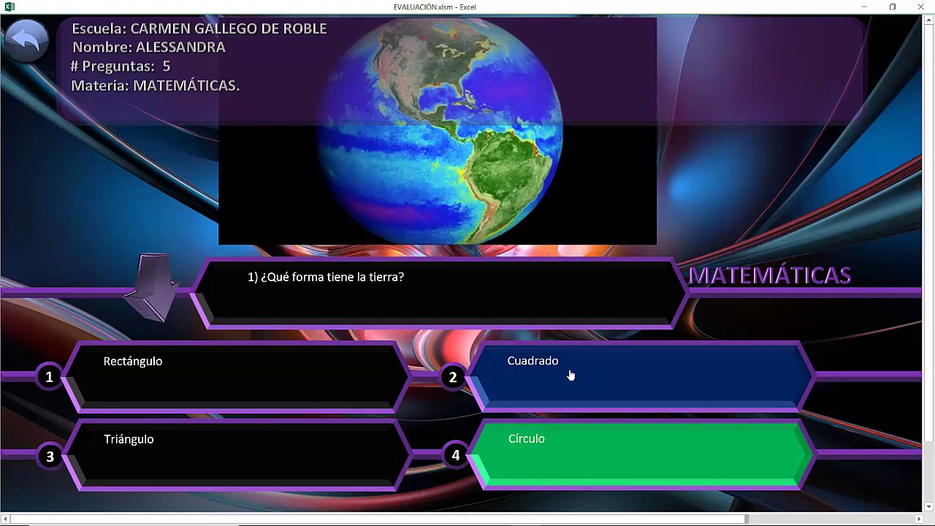
left_click(572, 376)
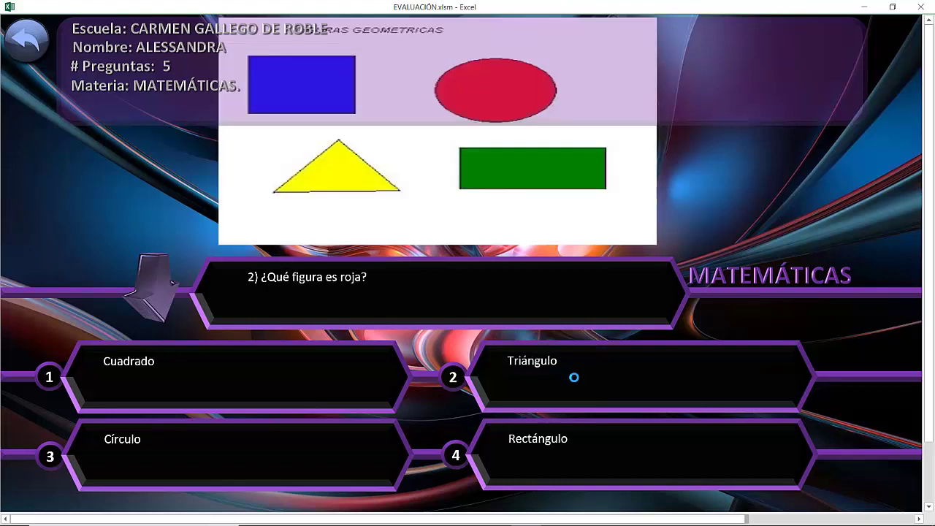
left_click(266, 379)
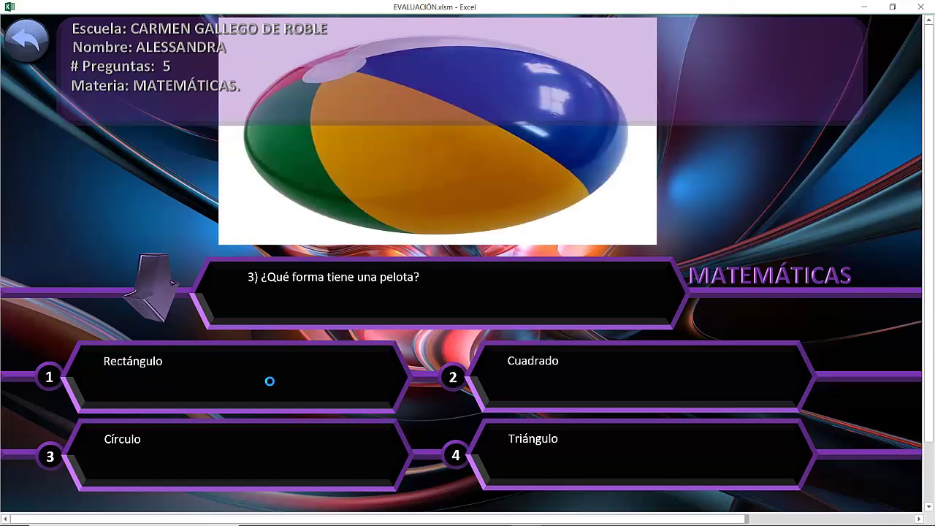
left_click(565, 382)
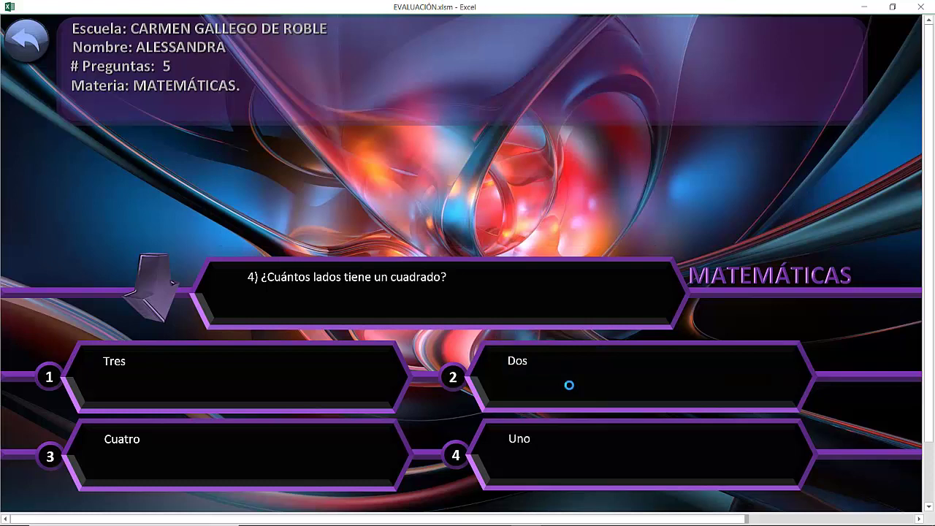
left_click(305, 456)
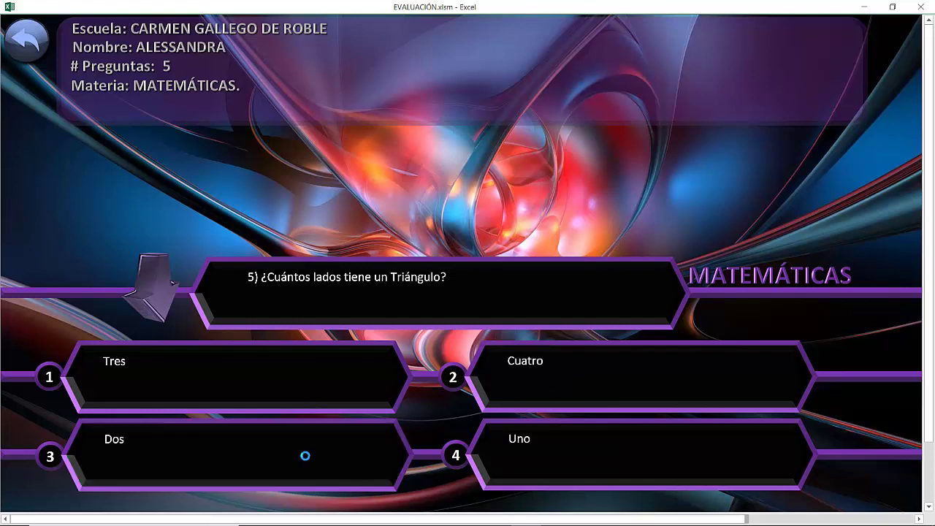
left_click(282, 389)
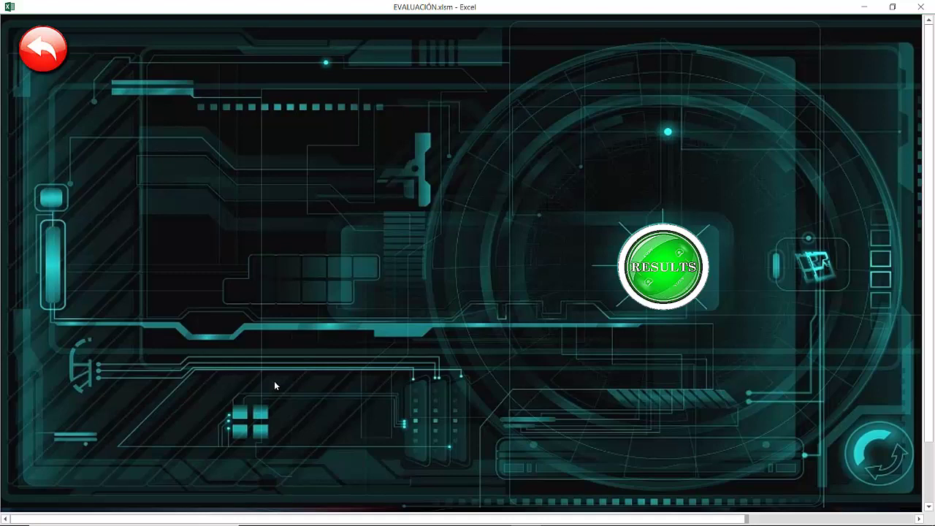
left_click(674, 278)
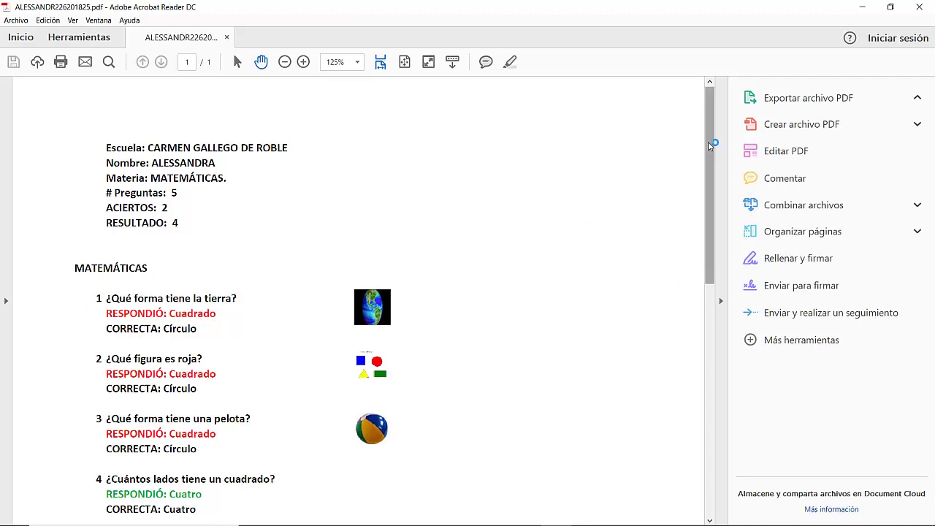
Step: Scroll through the report showing 2 correct and result 4, then close Acrobat Reader
left_click_drag(712, 144, 723, 201)
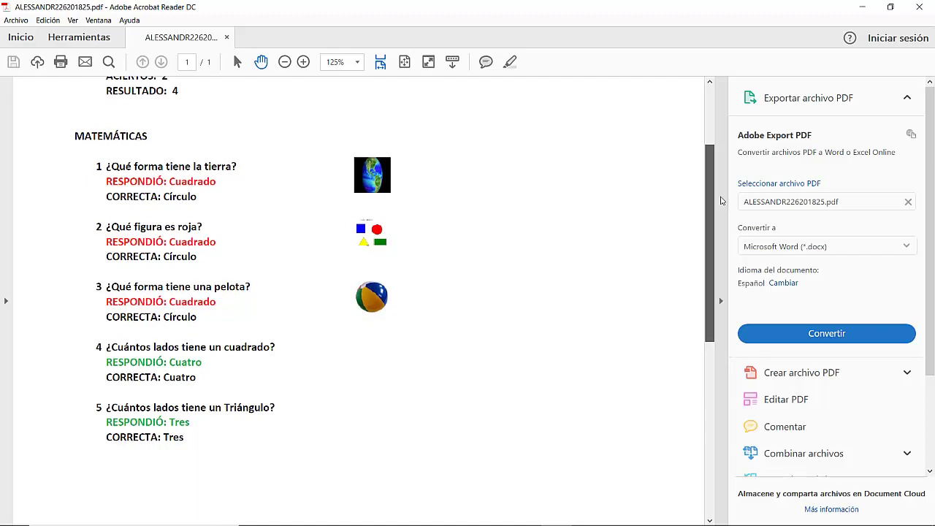
left_click_drag(722, 201, 726, 110)
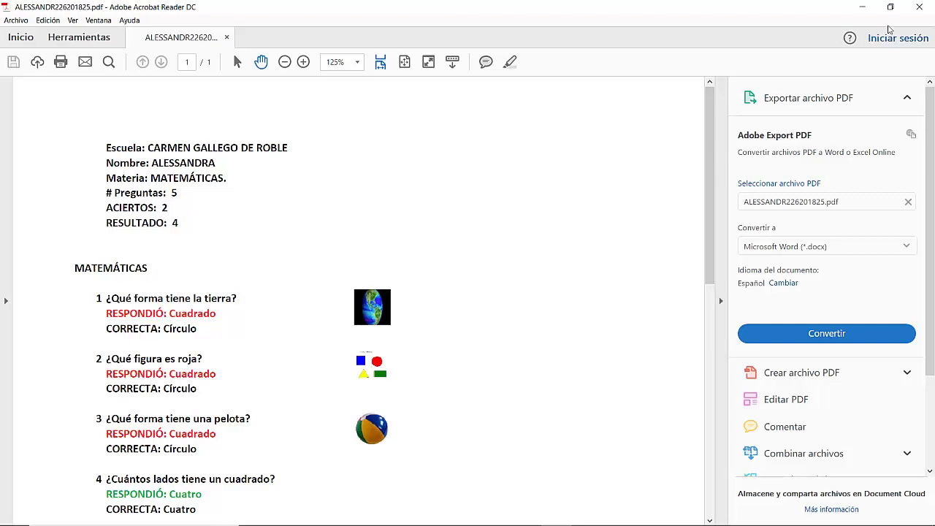
left_click(919, 7)
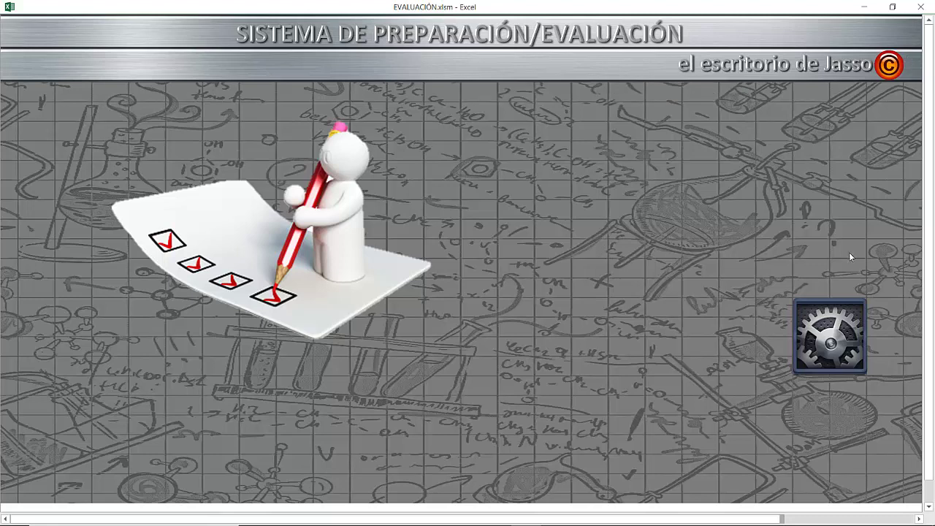
Step: Through BORRAR MATERIAS, delete the MATEMÁTICAS subject and its sheet permanently
left_click(834, 350)
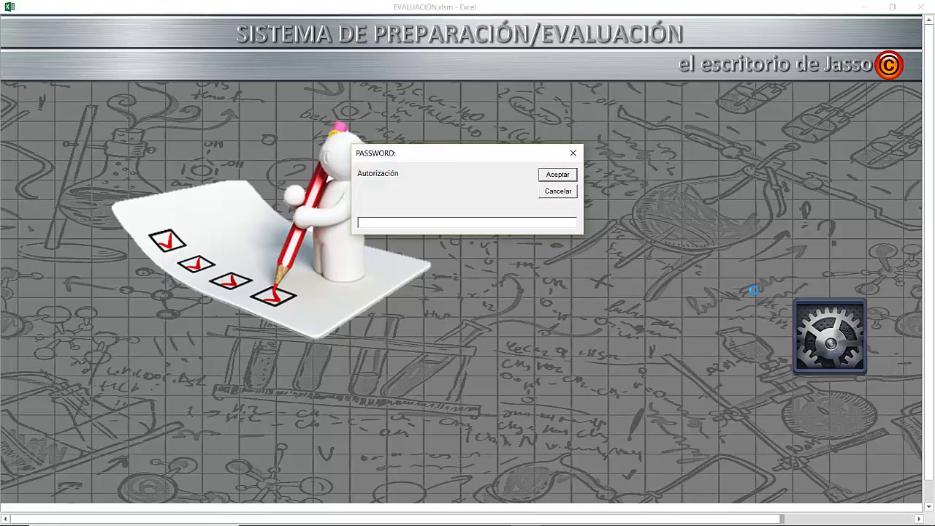
key("Return")
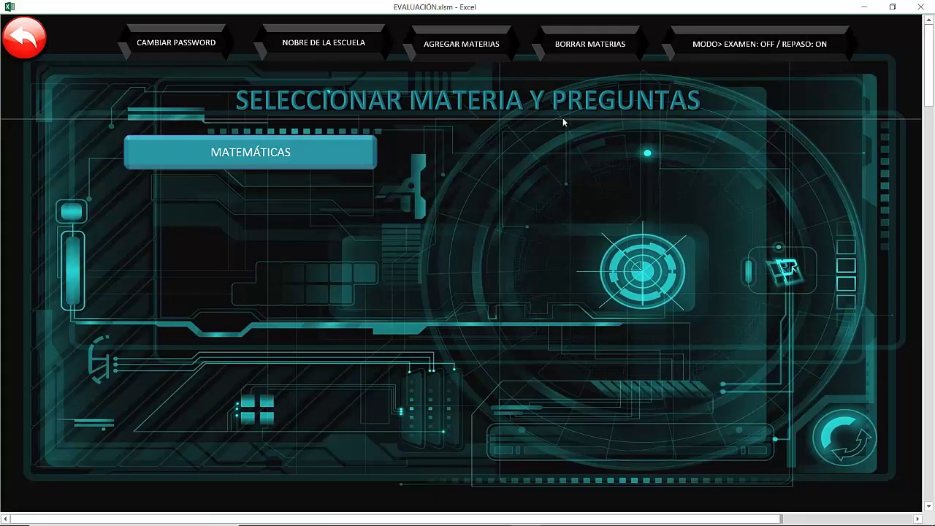
left_click(598, 50)
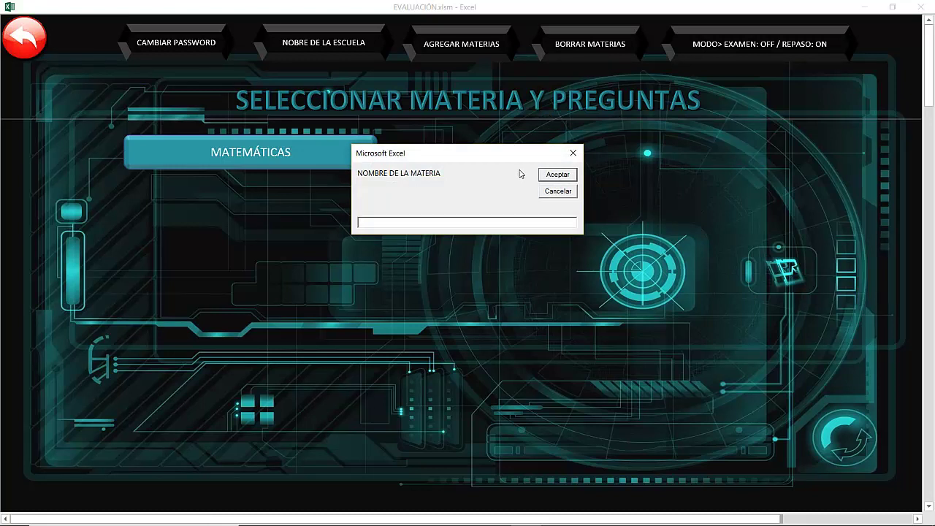
type("MATEM")
type("ÁTICA")
type("S")
left_click(554, 179)
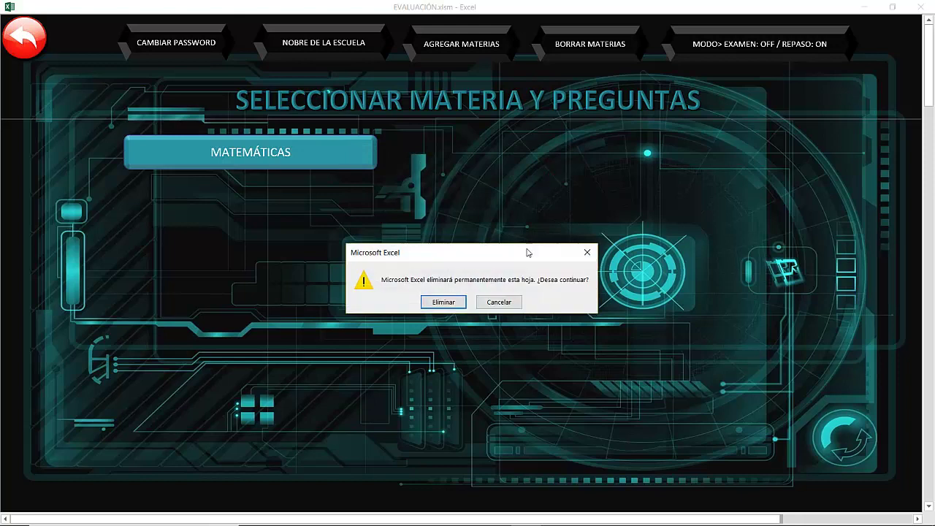
left_click(456, 303)
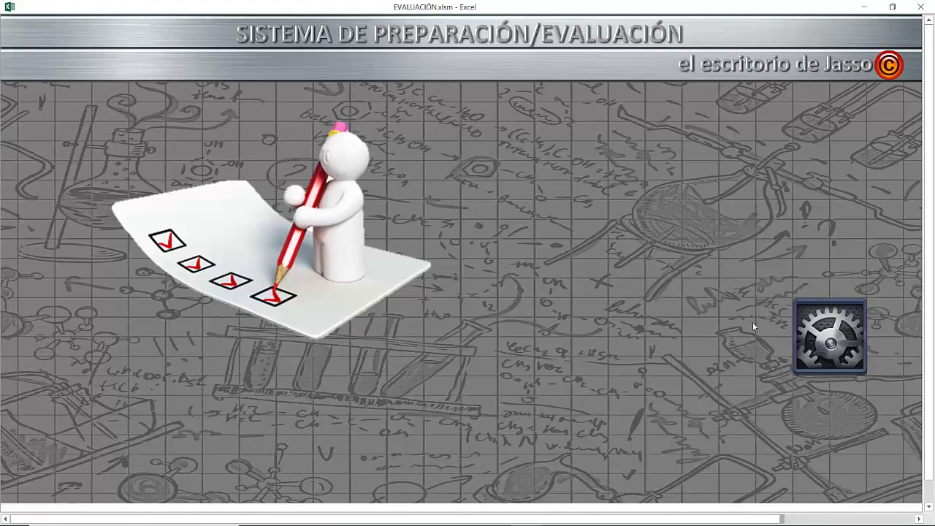
Step: Reopen the quiz settings with the password, showing the no-subjects warning
left_click(830, 347)
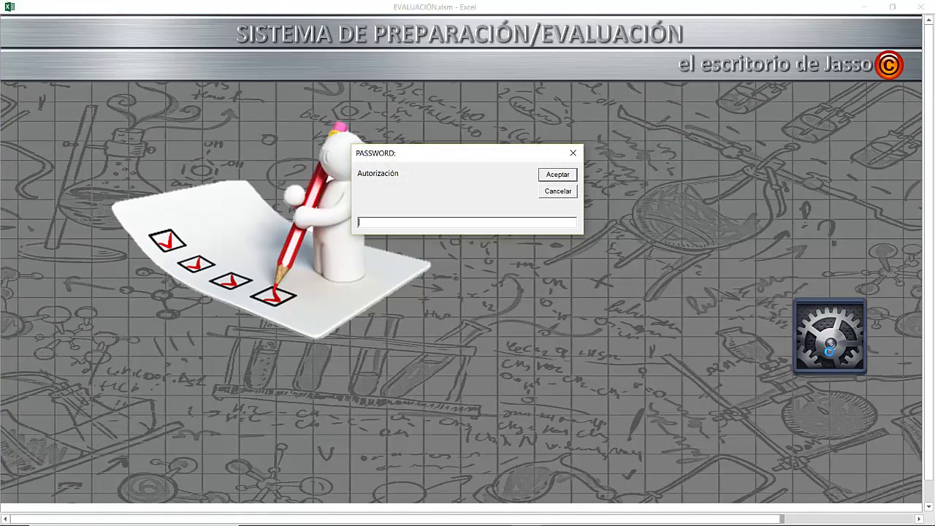
key("Return")
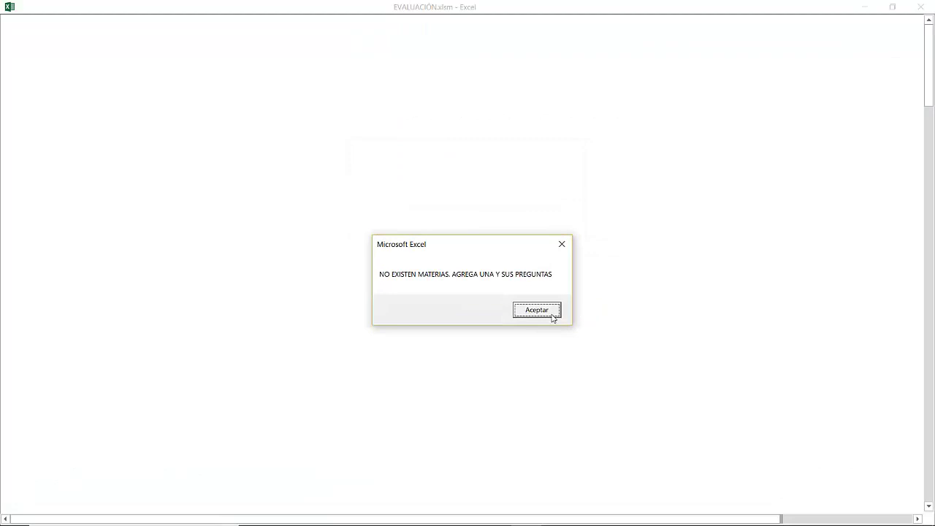
Step: Dismiss the no-subjects message, add a MATEMÁTICAS subject, and open its question sheet
left_click(549, 311)
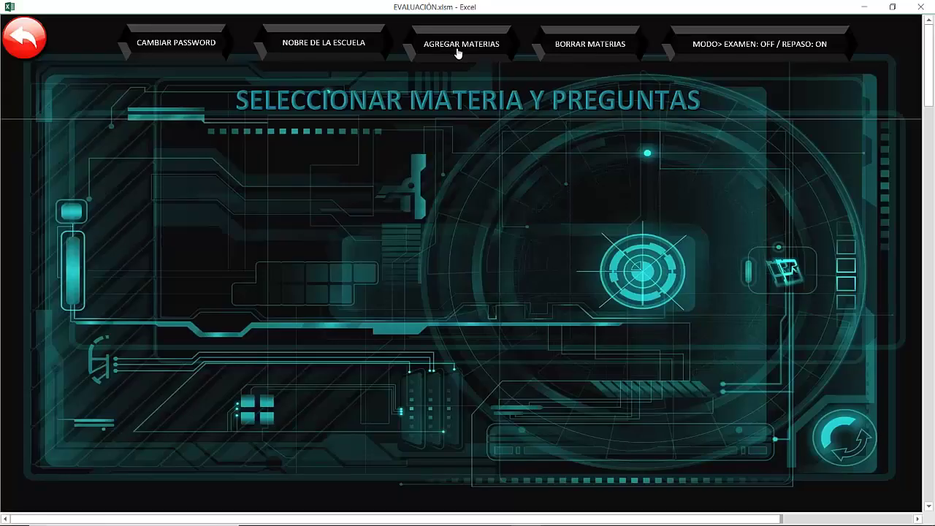
left_click(455, 49)
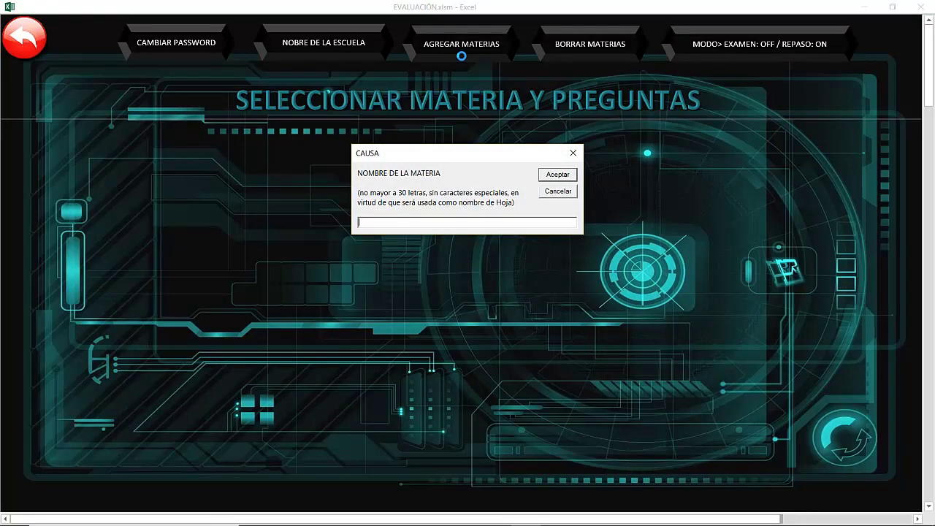
type("MATEMÁTICAS")
left_click(558, 175)
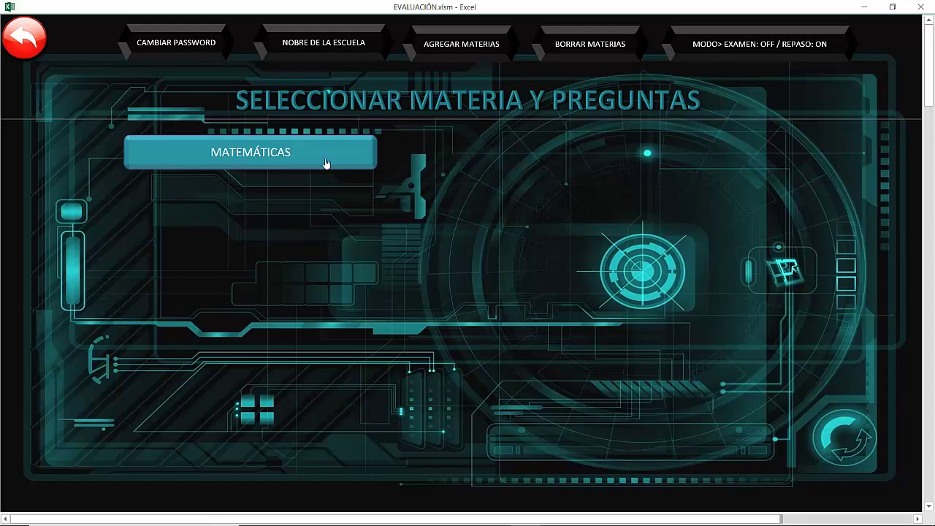
left_click(315, 162)
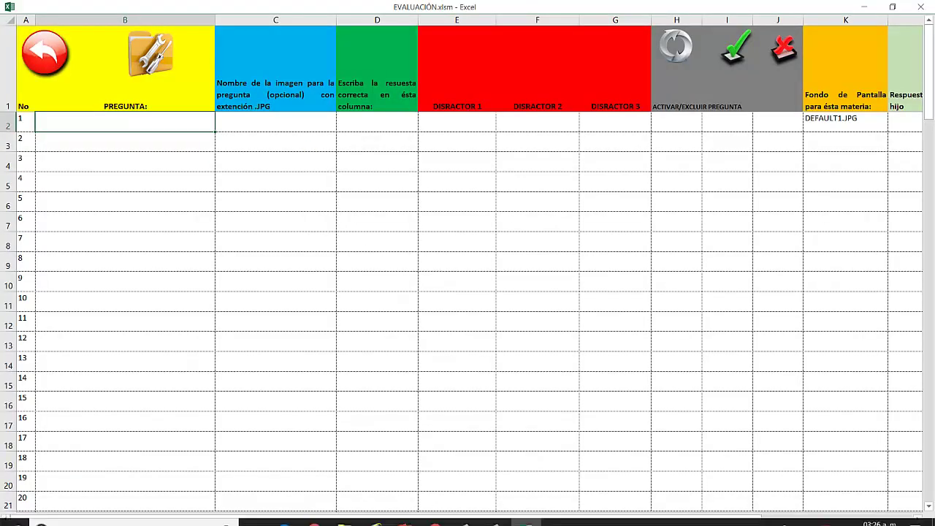
Step: Open Preguntas.xlsx and copy the first five questions with answers (A2:F6), then return to EVALUACIÓN
left_click(347, 514)
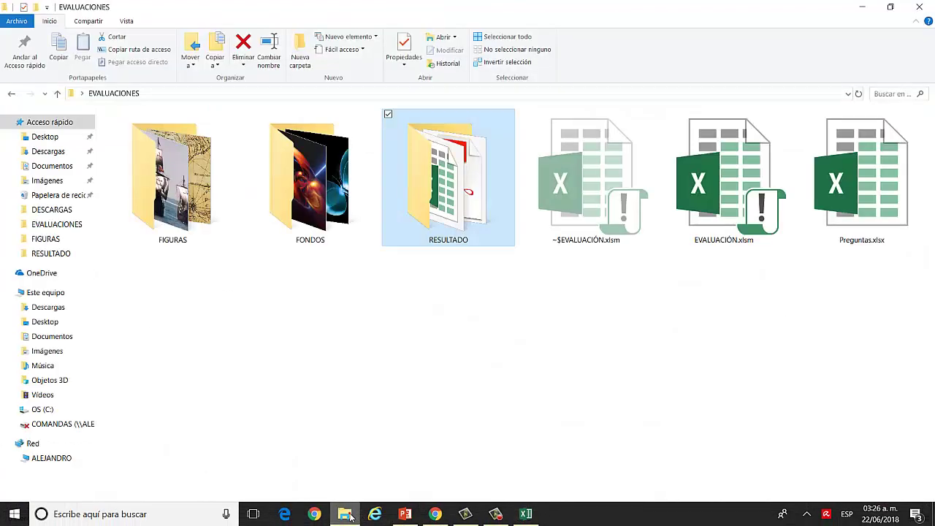
double_click(869, 179)
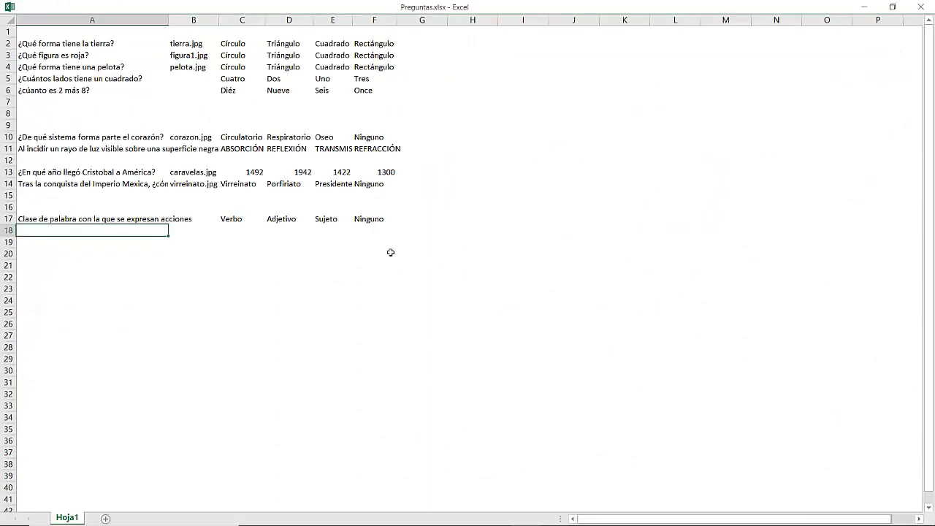
key("Up")
key("Up")
key("Up")
key("Up")
key("Up")
key("Up")
key("Up")
key("Up")
key("Up")
key("Up")
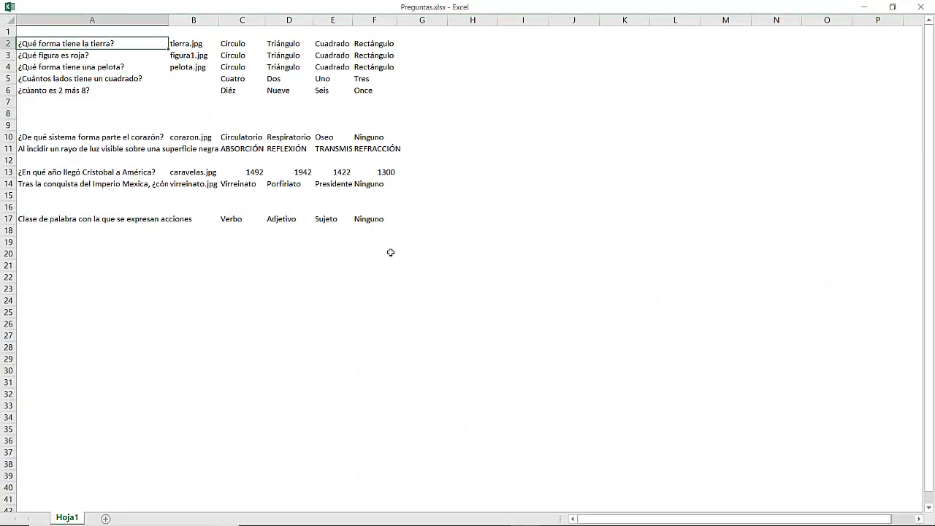
key("shift+Down")
key("shift+Down")
key("shift+Down")
key("shift+Down")
key("shift+Right")
key("shift+Right")
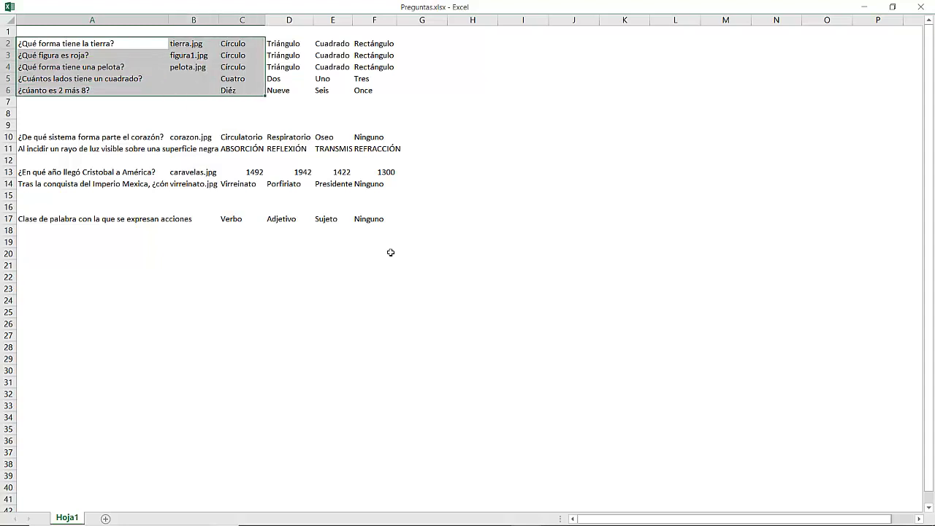
key("shift+Right")
key("shift+Right")
key("shift+Right")
key("ctrl+c")
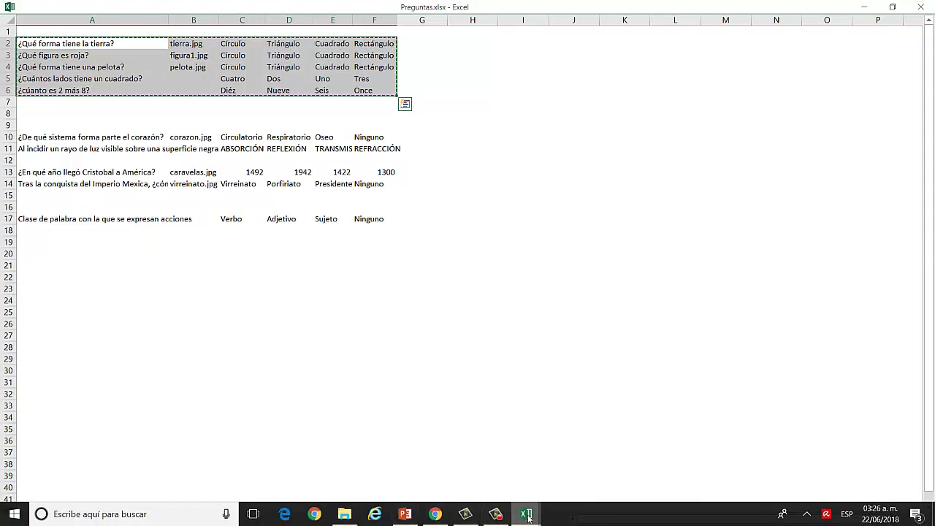
mouse_move(526, 515)
left_click(491, 475)
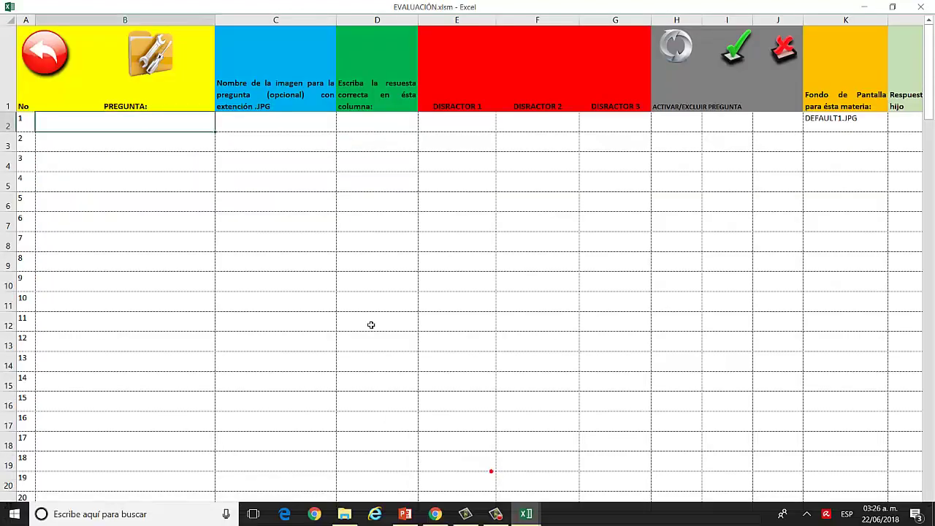
Step: Paste the five questions into B2 as values only using Pegado especial
right_click(122, 124)
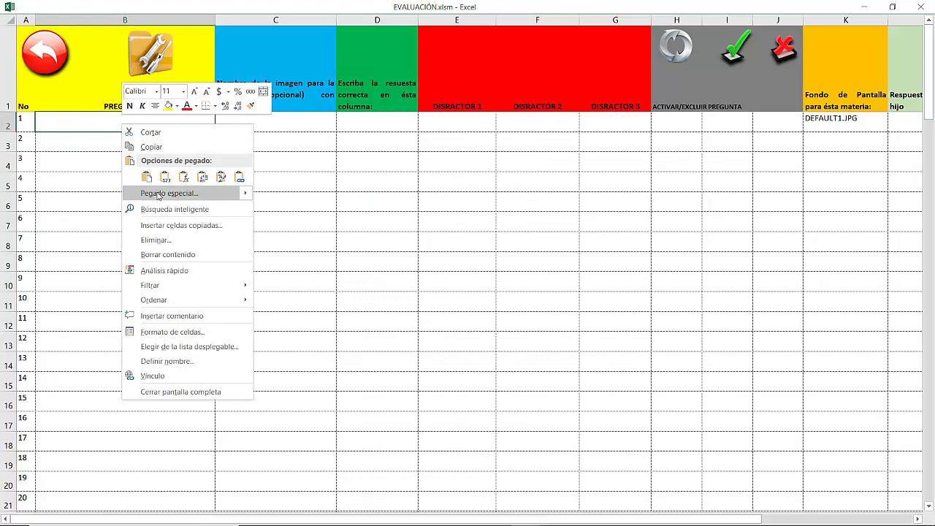
left_click(161, 193)
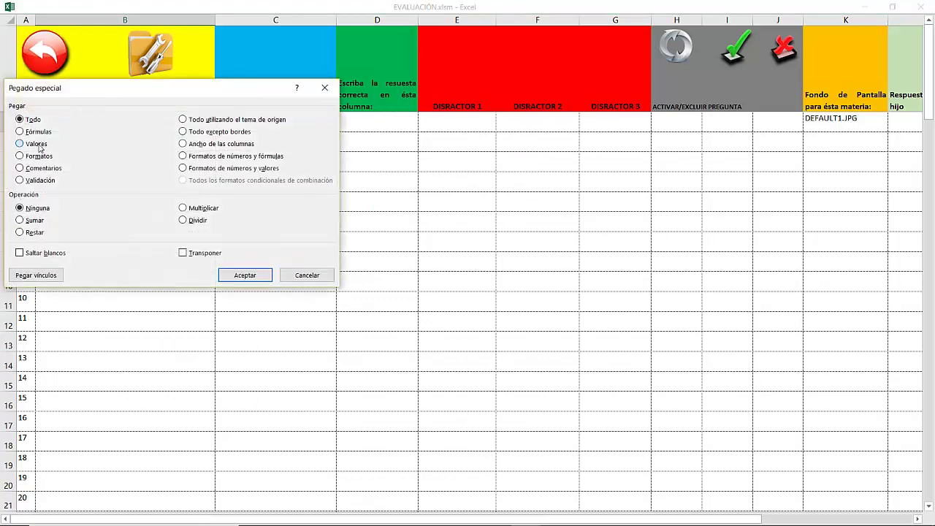
left_click(37, 144)
left_click(246, 275)
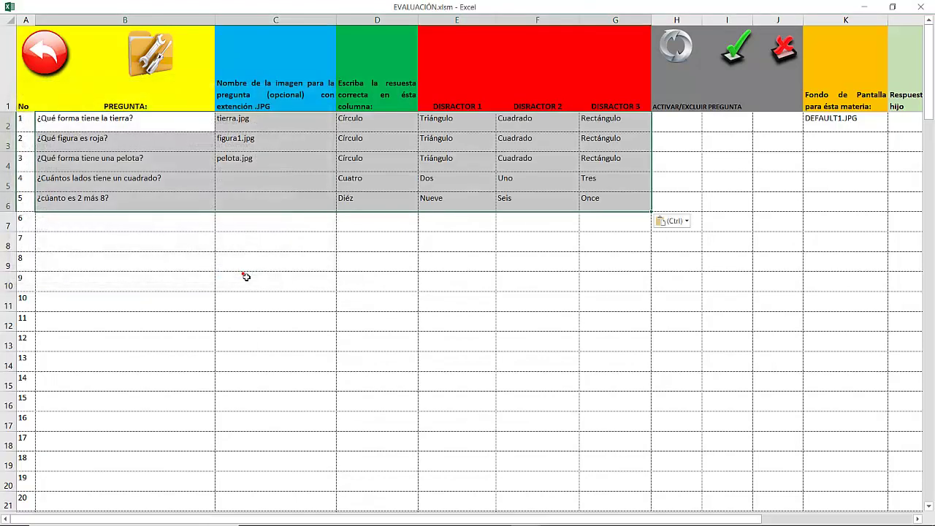
left_click(186, 248)
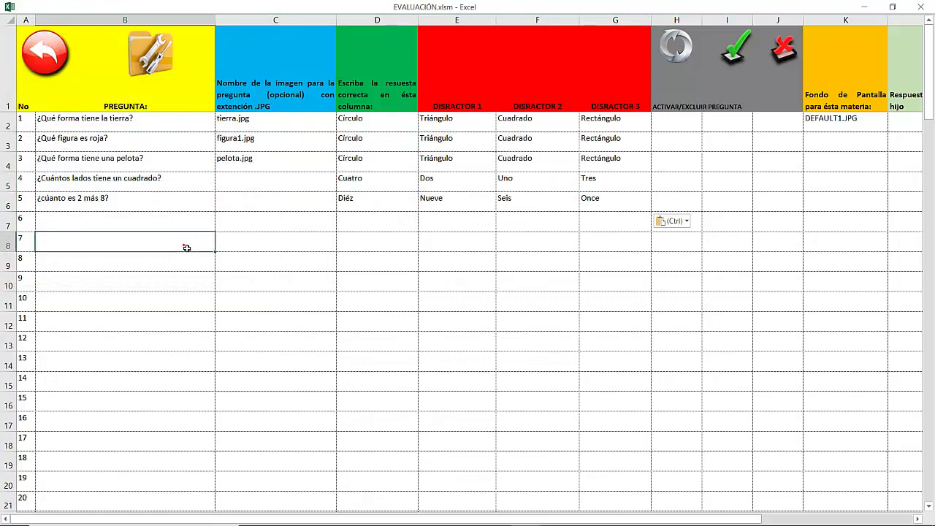
key("Up")
key("Up")
key("Up")
key("Up")
key("Up")
key("Up")
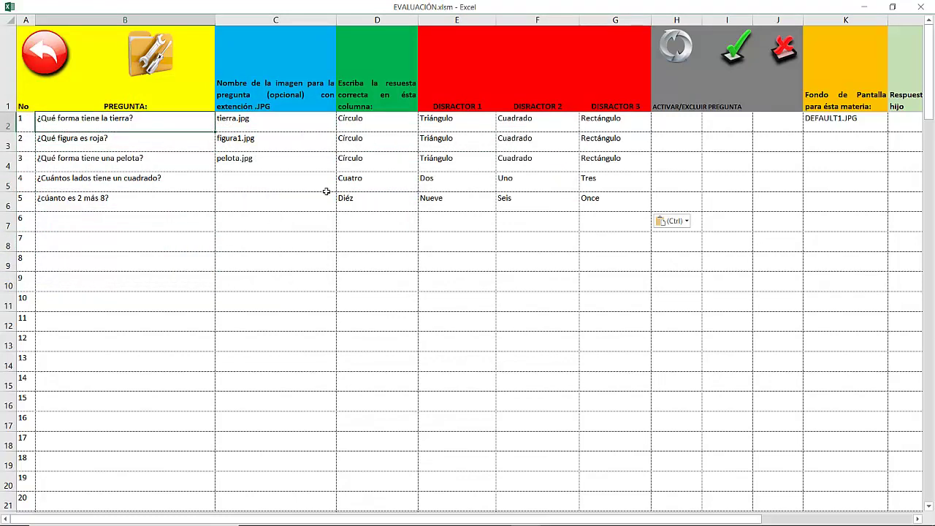
Step: Add activation checkboxes and set all five MATEMÁTICAS questions to VERDADERO
left_click(676, 52)
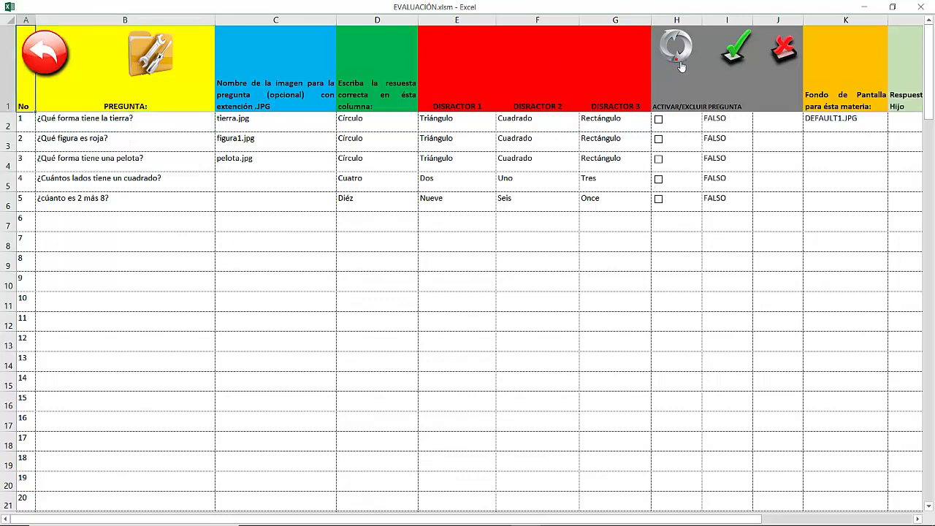
left_click(659, 121)
left_click(735, 58)
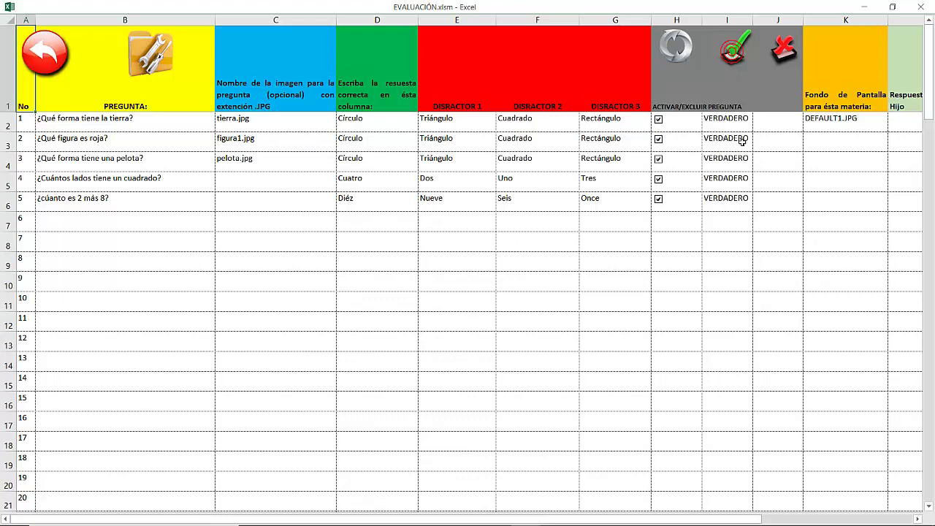
left_click(787, 65)
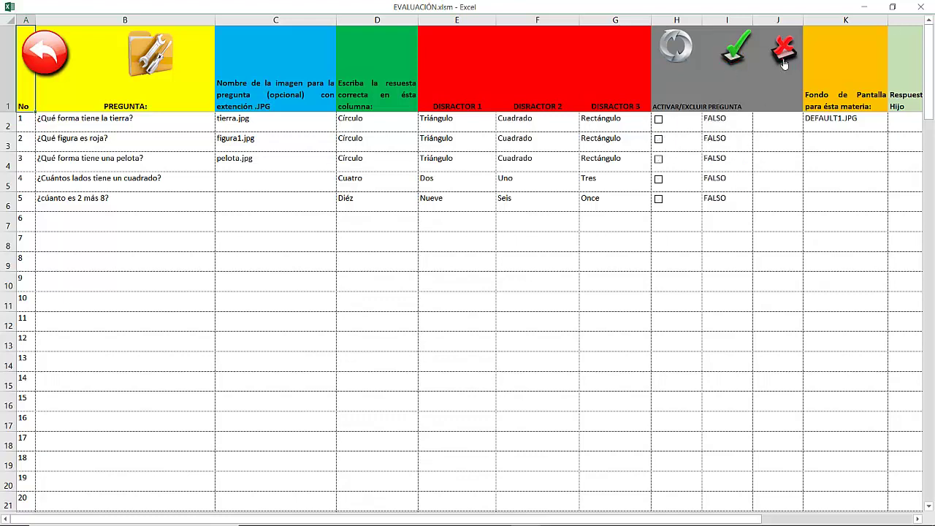
left_click(740, 57)
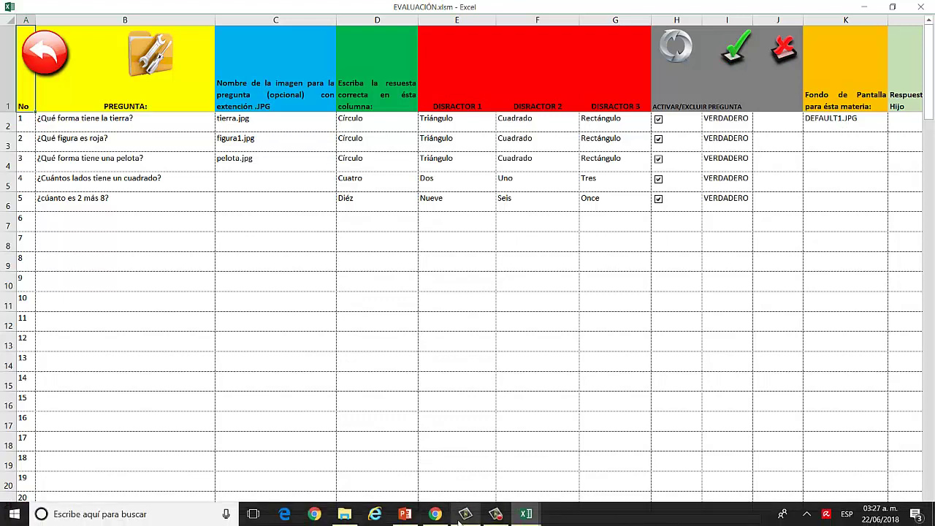
left_click(347, 516)
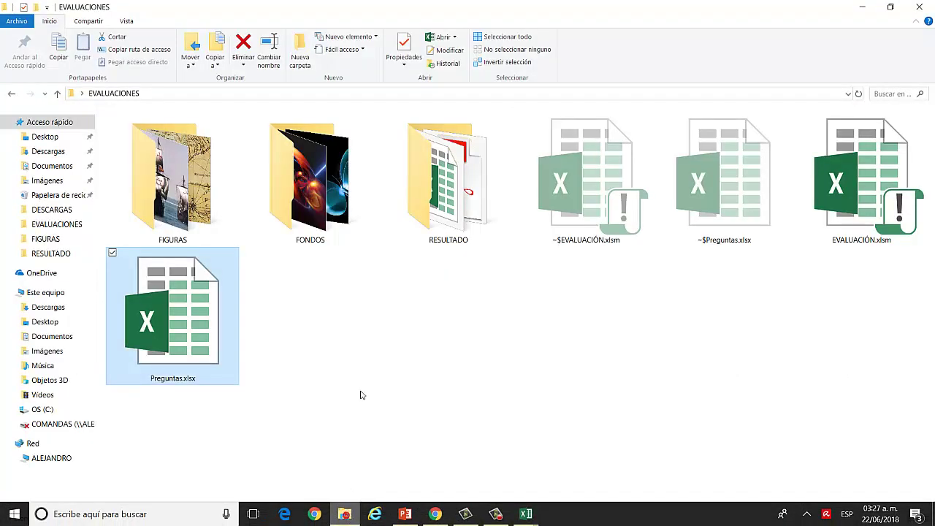
Step: Browse the background images in the FONDOS folder, then go back to Excel
left_click(327, 221)
double_click(326, 219)
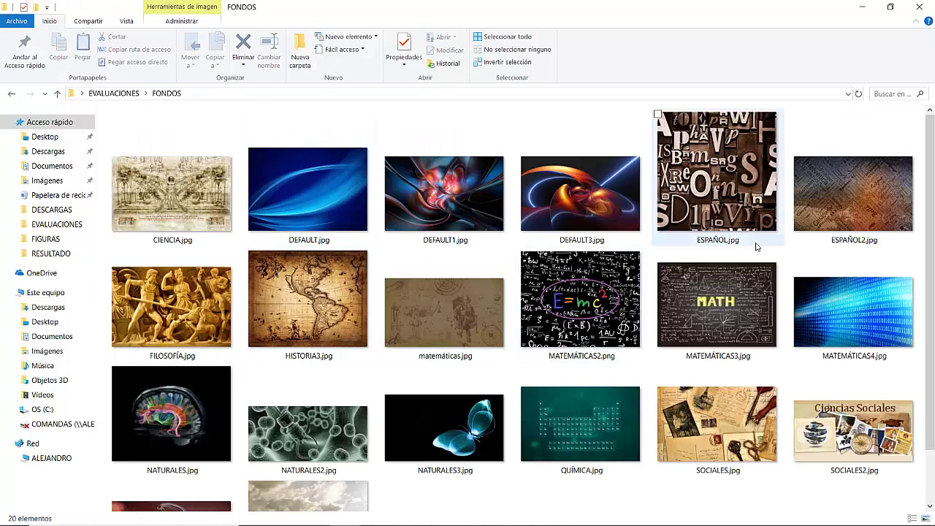
left_click_drag(931, 175, 933, 235)
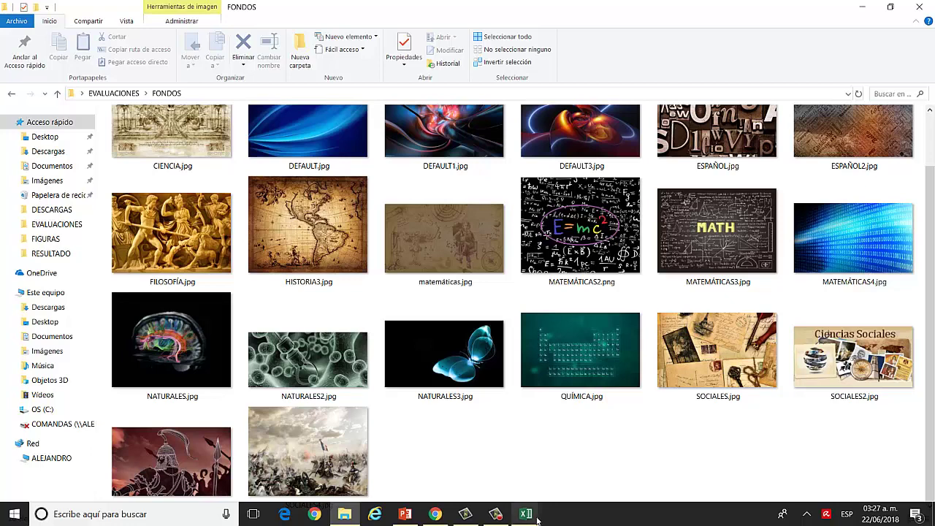
left_click(527, 514)
Step: Enter MATEMÁTICAS4.JPG in K2 as the background and return to the subject menu
left_click(503, 467)
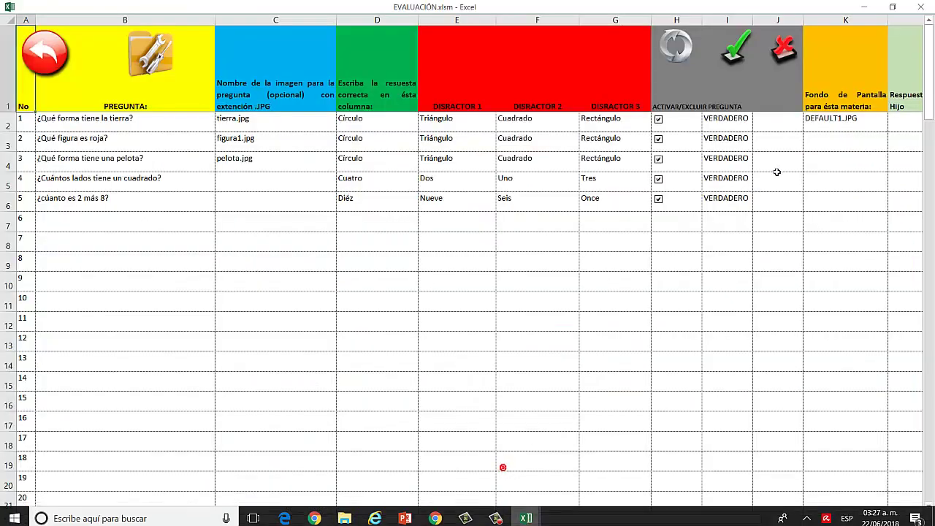
left_click(815, 129)
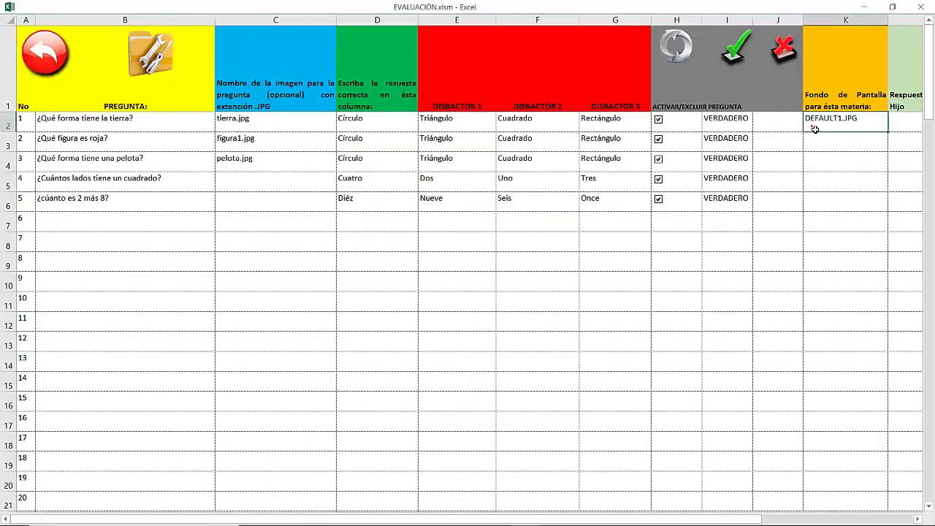
type("MA")
type("JPG")
key("Return")
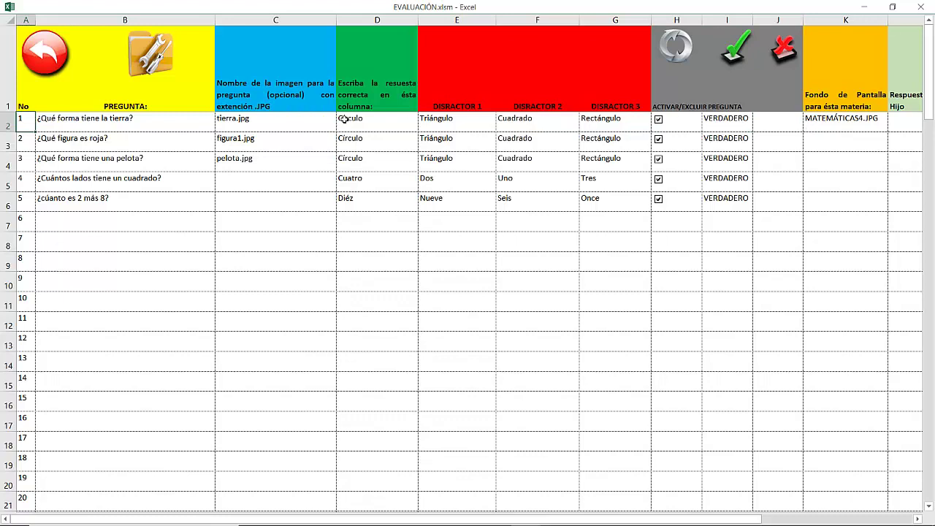
left_click(56, 65)
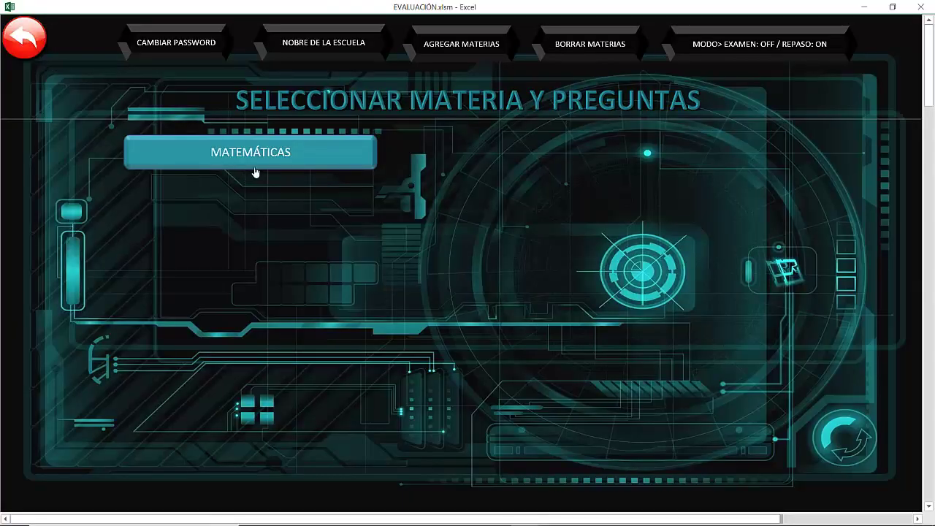
Step: Add a NATURALES subject and open its empty question sheet
left_click(480, 48)
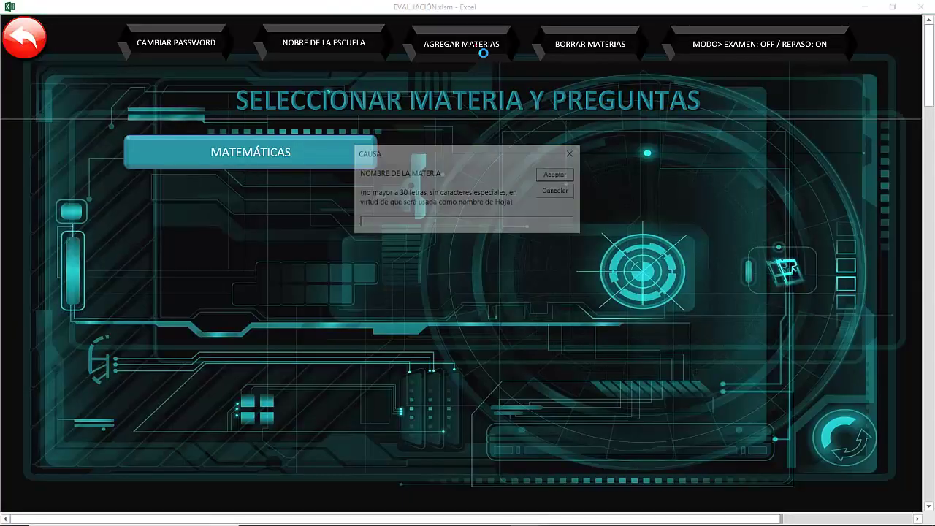
type("NATURALES")
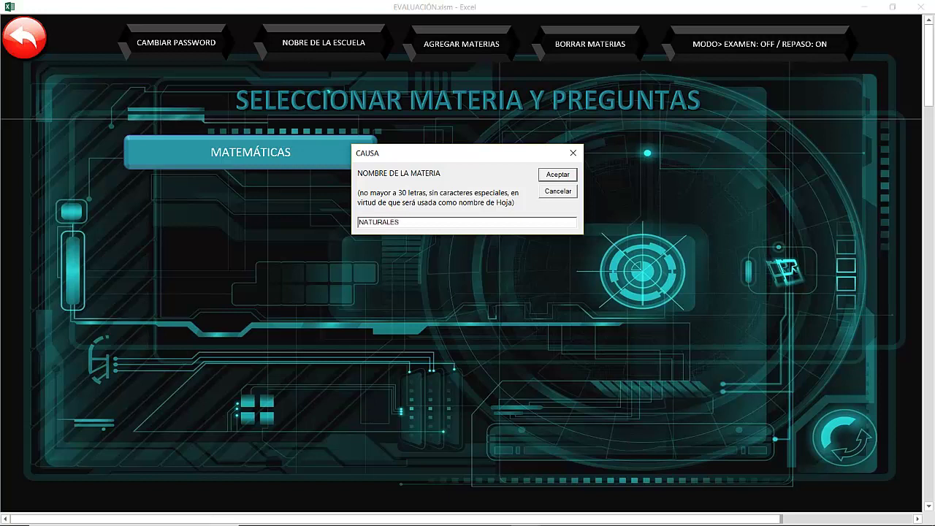
left_click(558, 176)
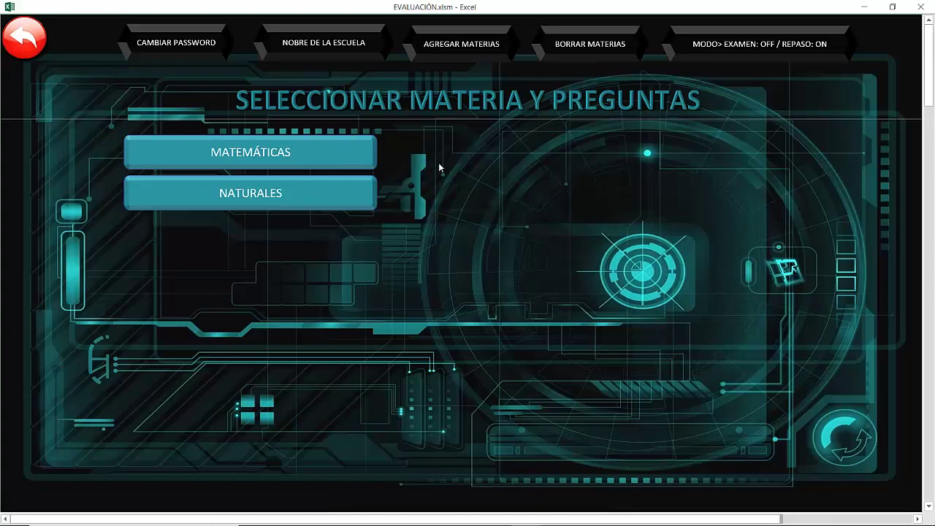
left_click(346, 193)
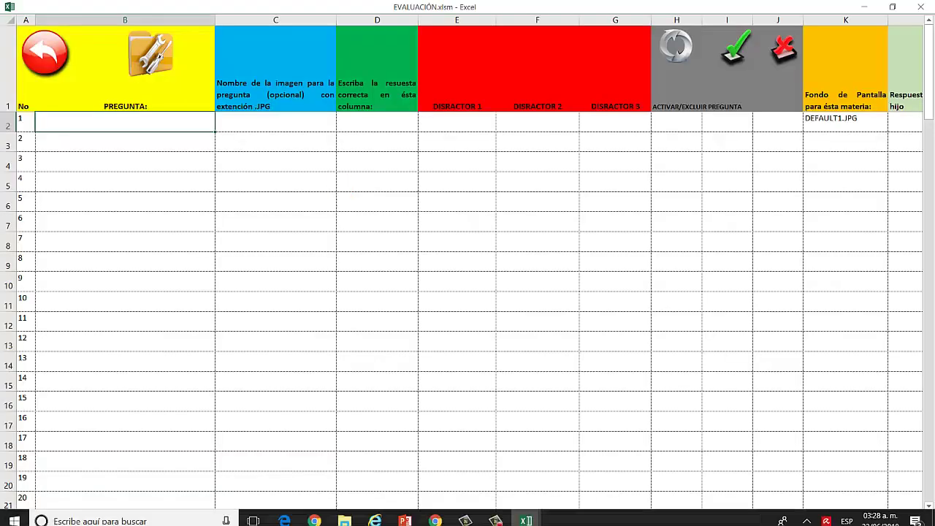
Step: In Preguntas.xlsx, copy the heart and light-ray questions with answers (A10:F11)
left_click(526, 515)
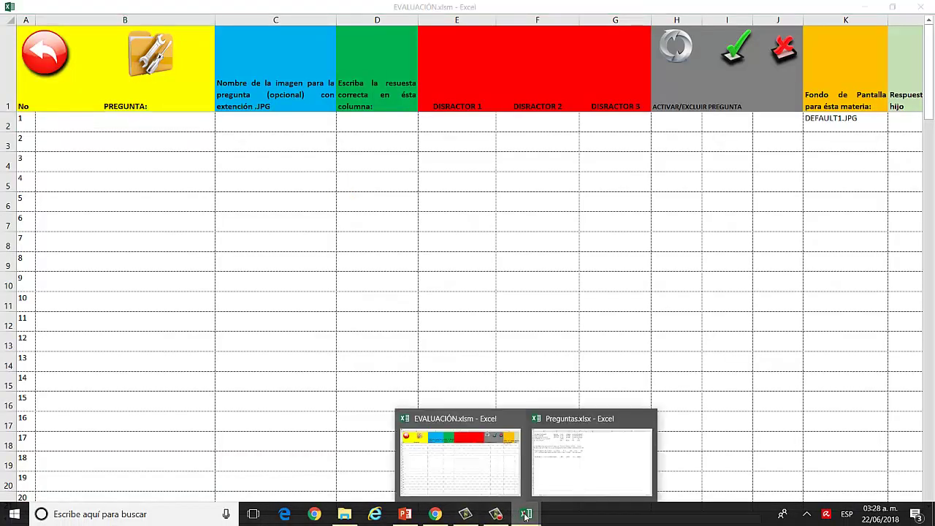
left_click(590, 466)
key("Down")
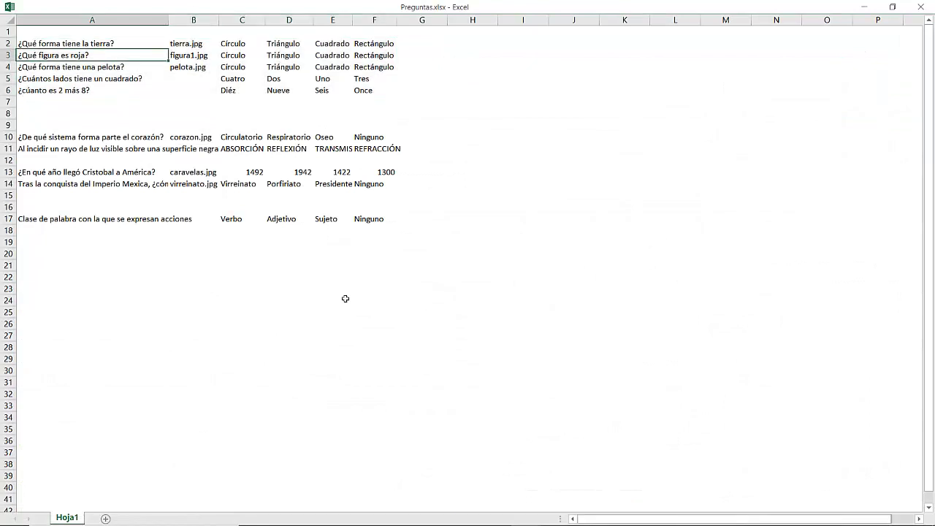
key("Down")
key("Down")
key("Down")
key("Down")
key("Down")
key("Down")
key("Down")
key("shift+Down")
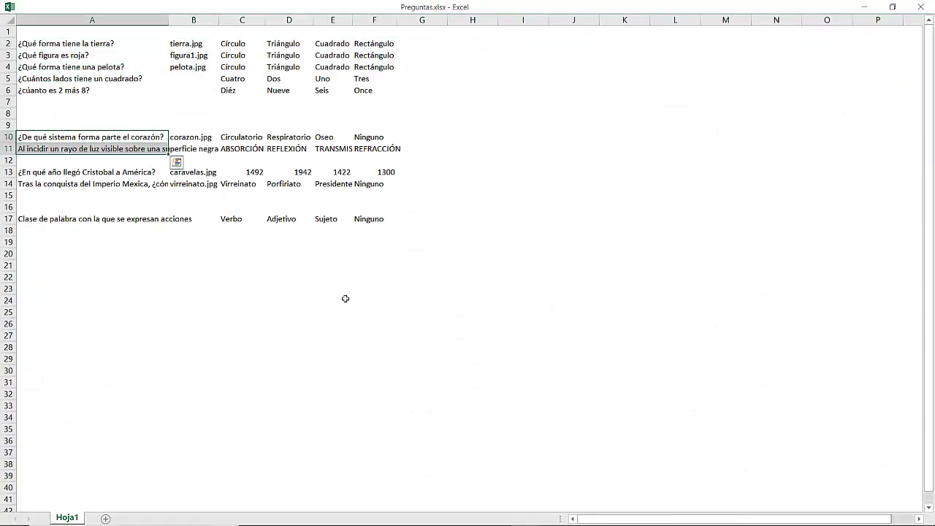
key("shift+Right")
key("shift+Right")
key("shift+Right")
key("shift+Right")
key("shift+Right")
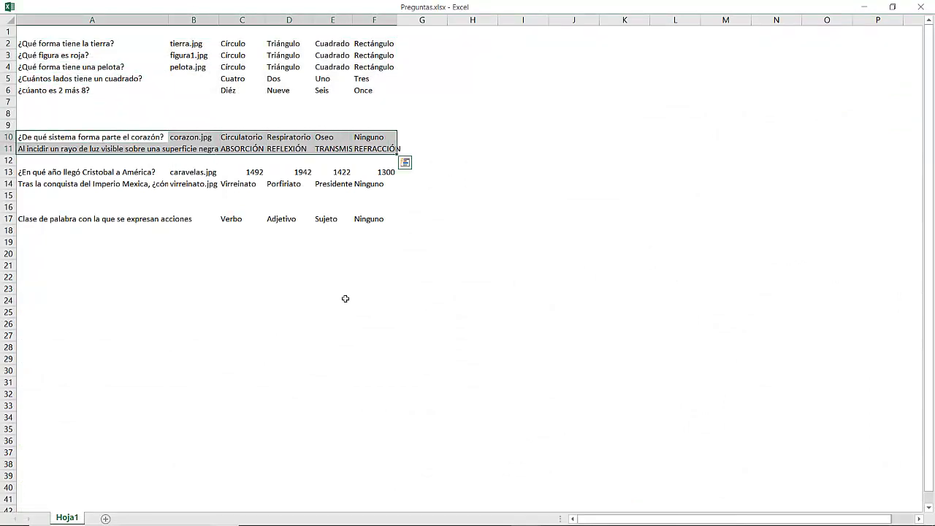
key("ctrl+c")
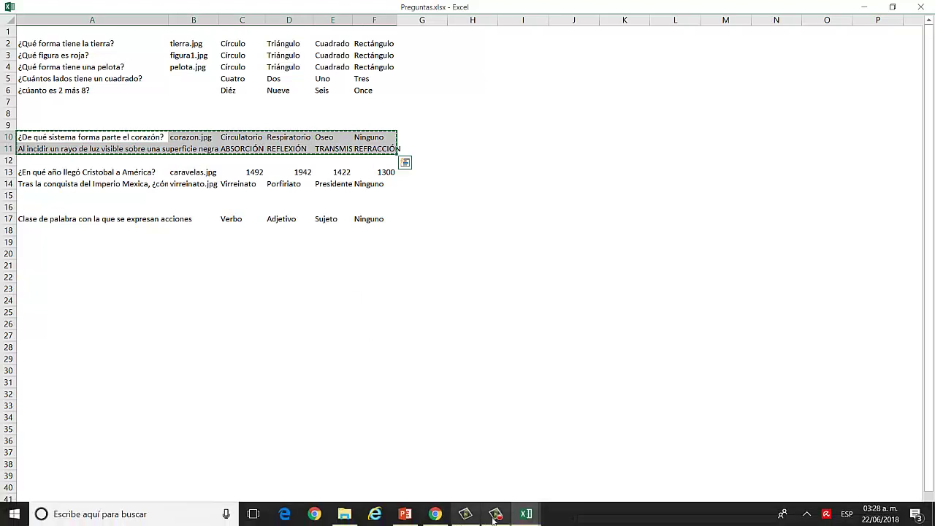
Step: Paste the two science questions into B2 as values only and auto-fit row 3
mouse_move(526, 514)
left_click(490, 486)
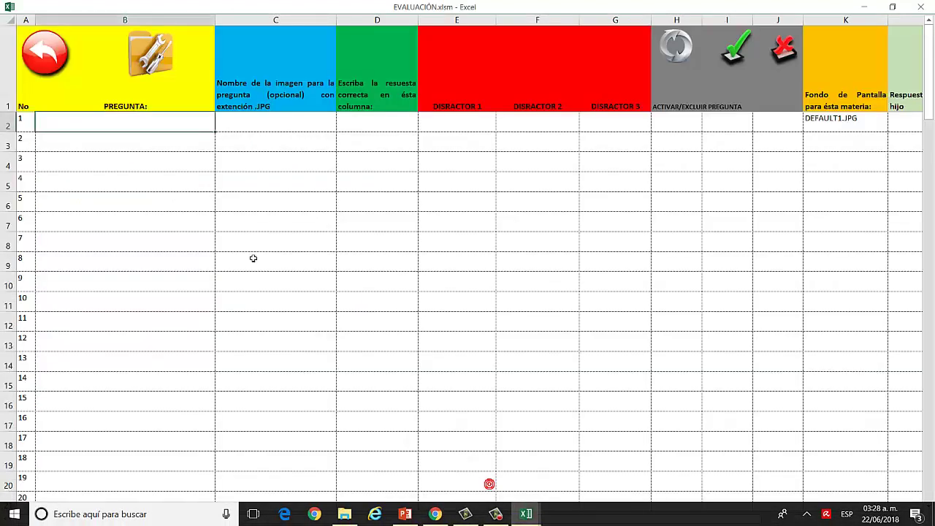
right_click(141, 125)
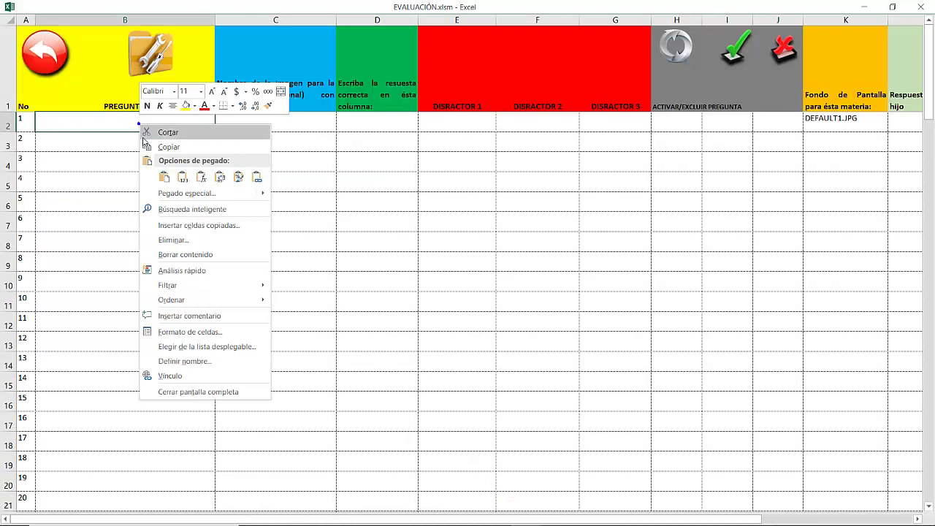
left_click(184, 193)
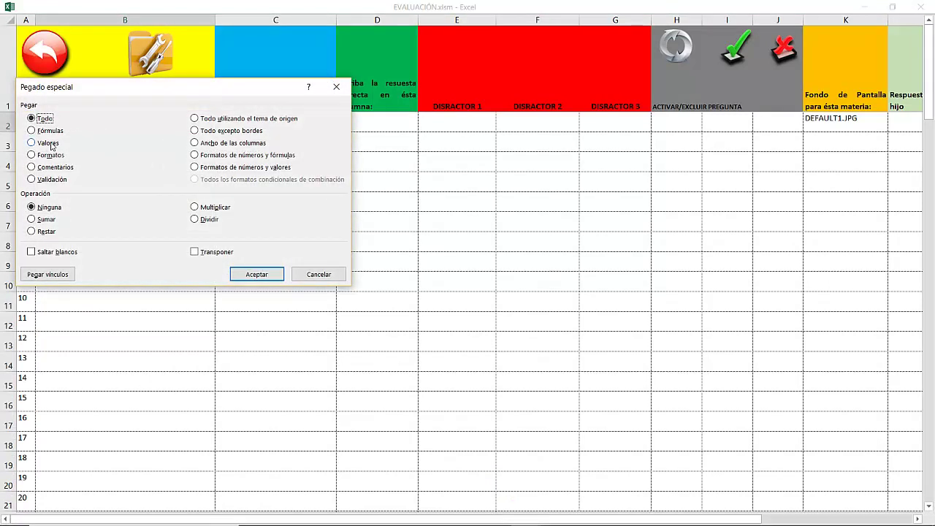
left_click(48, 143)
left_click(256, 275)
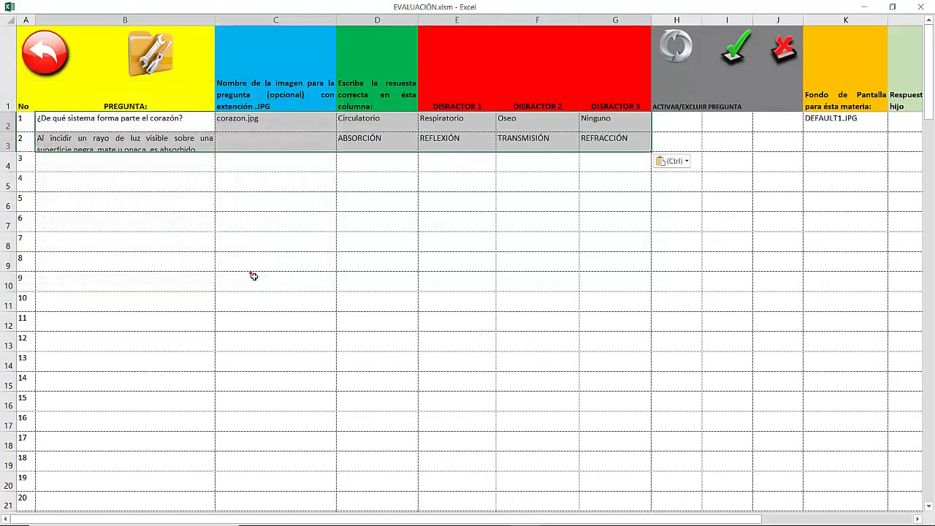
left_click(219, 189)
left_click_drag(13, 153, 14, 155)
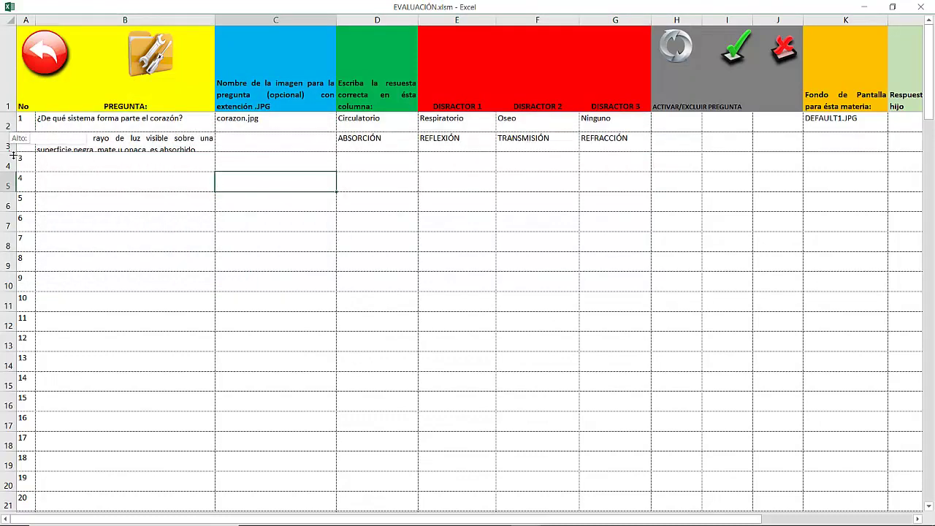
double_click(13, 155)
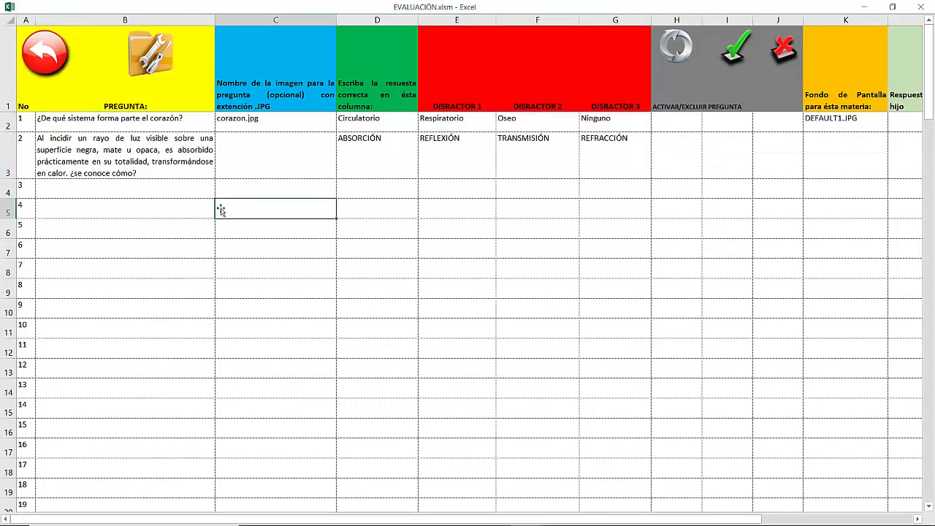
left_click(831, 126)
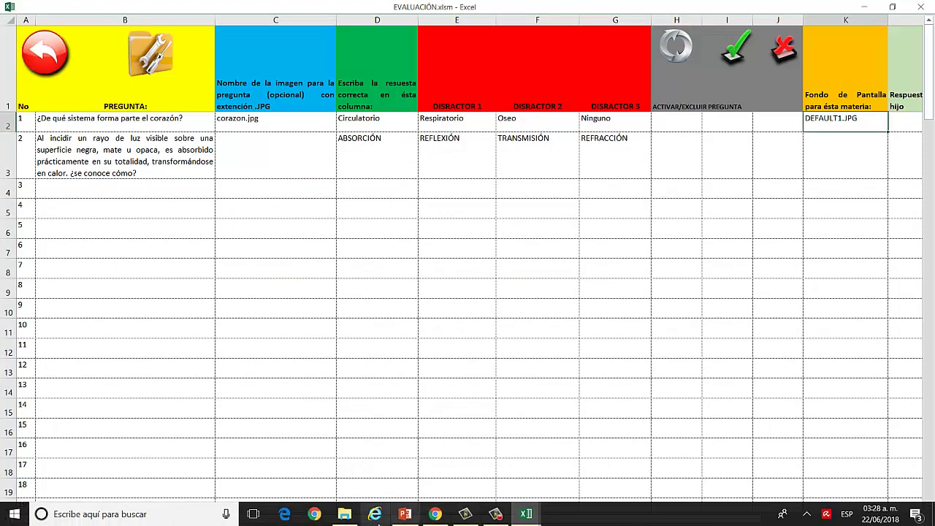
Step: Check the FONDOS folder for NATURALES background images, then return to EVALUACIÓN
left_click(348, 518)
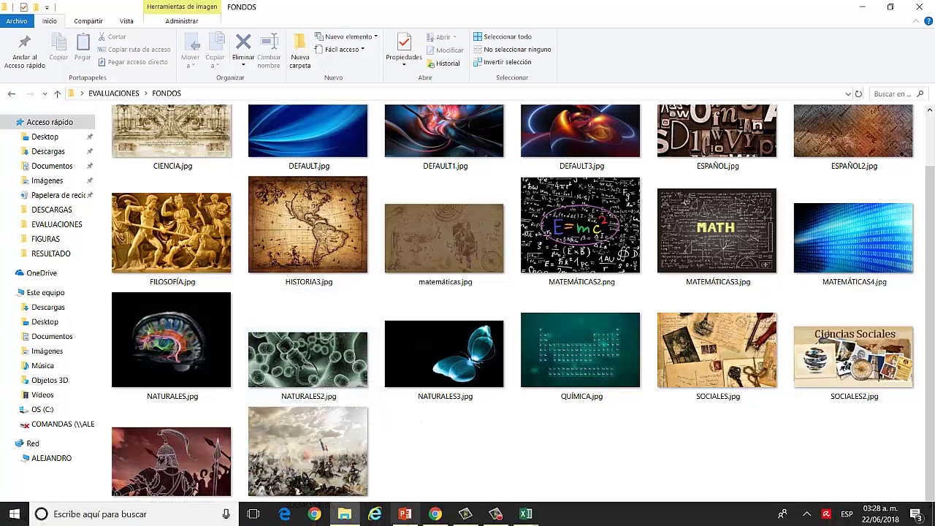
left_click(526, 514)
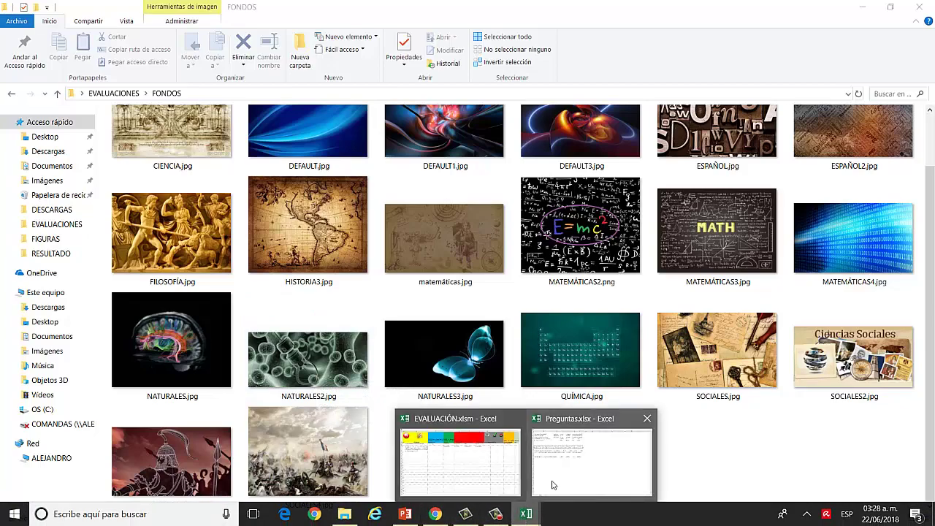
left_click(486, 467)
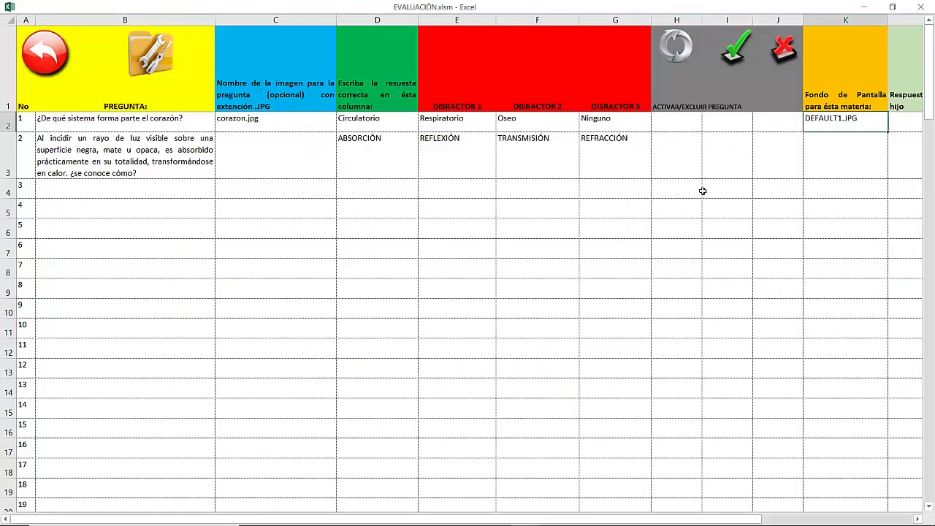
Step: Set NATURALES2.JPG as background, refresh to activate both questions, and go back to the subject menu
type("NATURALES2")
key("Return")
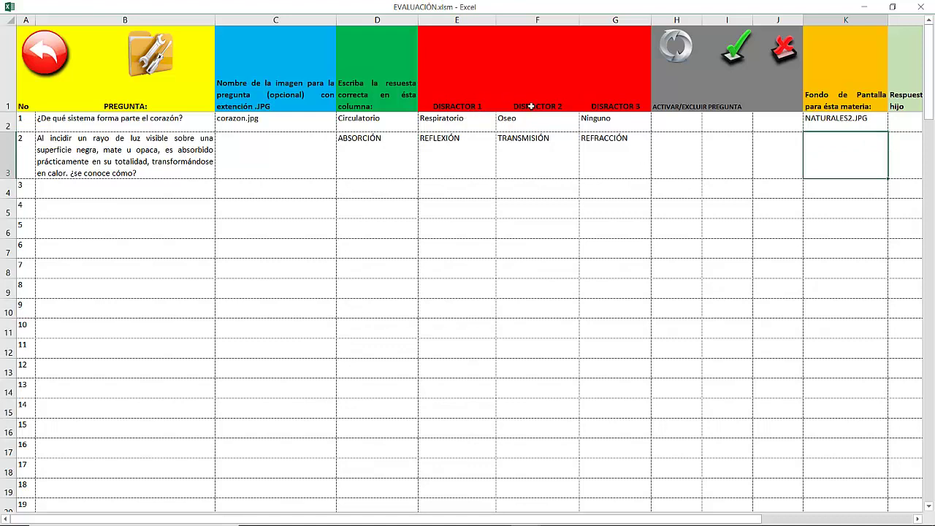
left_click(678, 53)
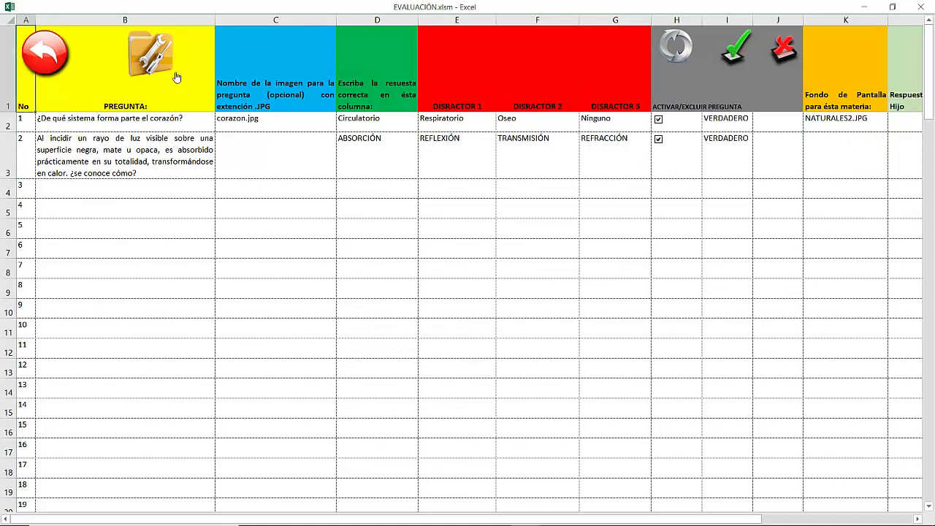
left_click(58, 64)
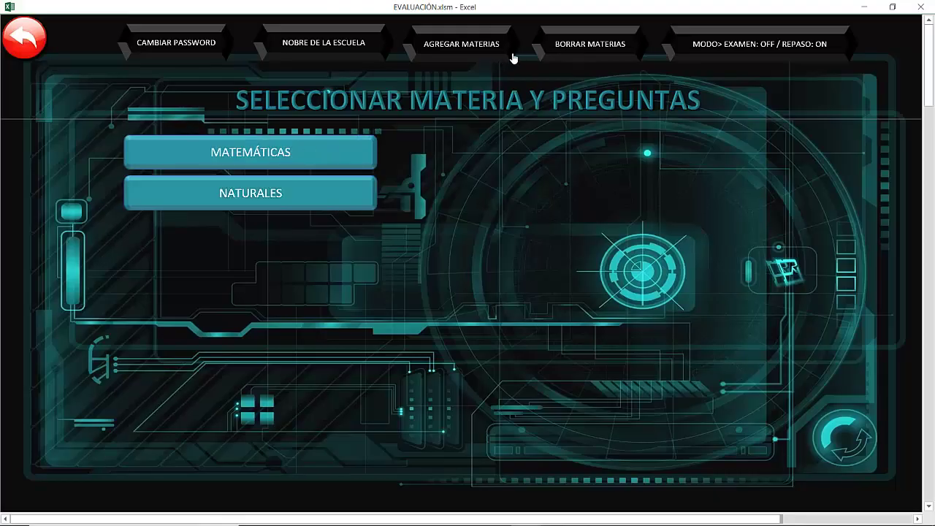
Step: Add a new subject named ESPAÑOL and open its empty question sheet
left_click(490, 51)
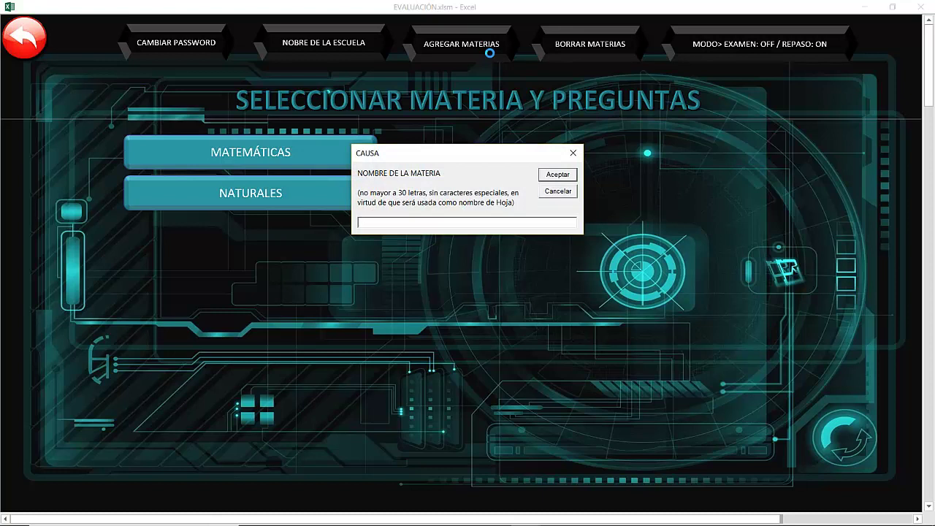
type("ESPAÑOL")
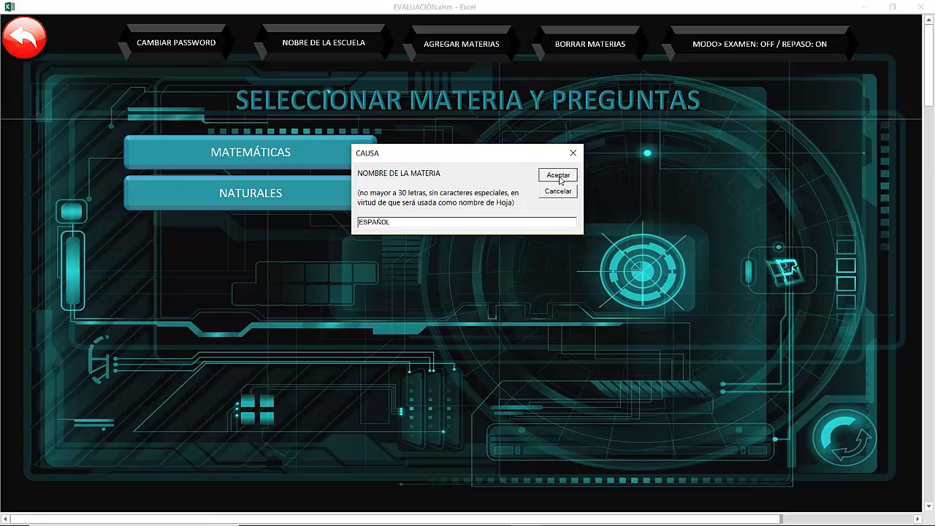
left_click(559, 176)
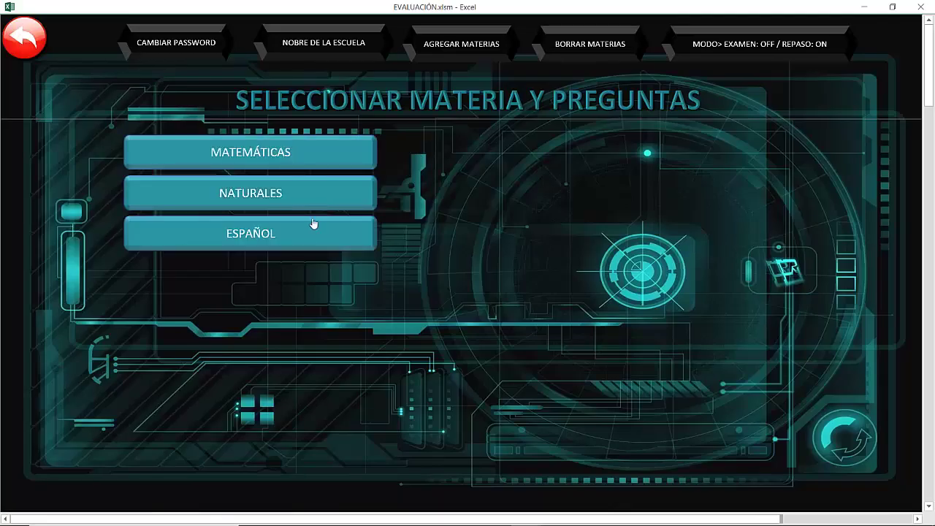
left_click(306, 239)
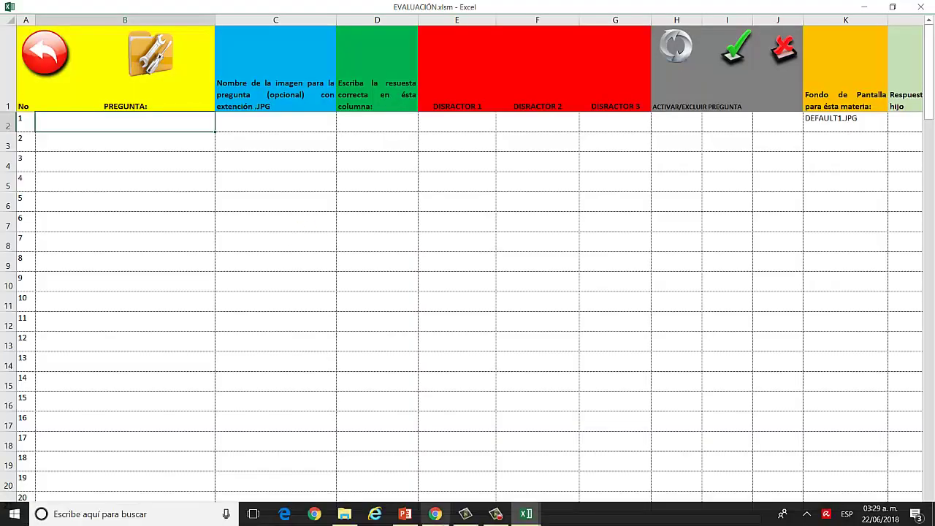
Step: Copy the row-17 word-class question and answers (A17:F17) from Preguntas.xlsx
left_click(526, 513)
left_click(576, 485)
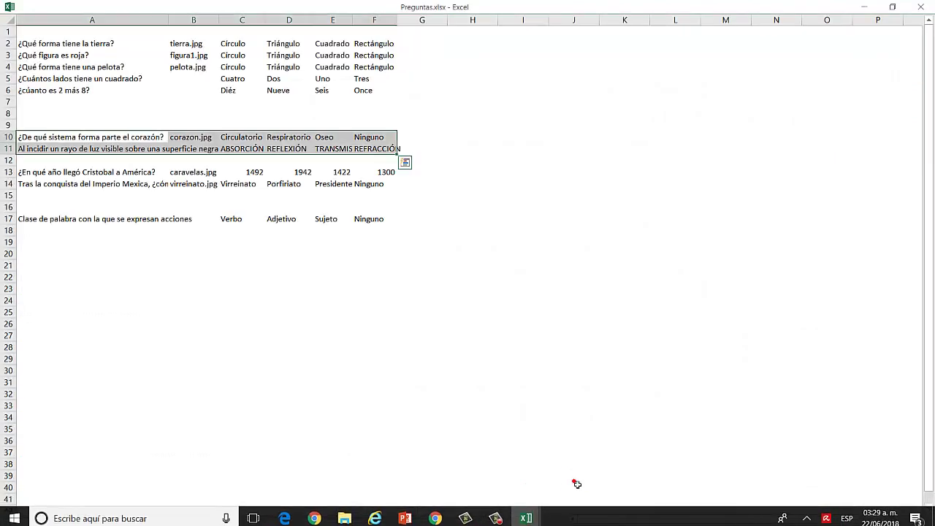
key("Down")
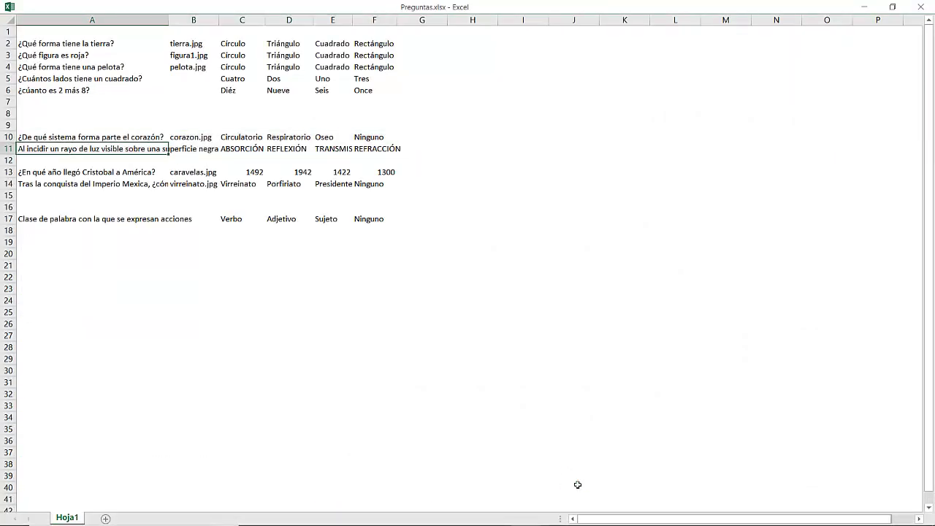
key("Down")
key("Down")
key("Down")
key("Down")
key("Down")
key("Down")
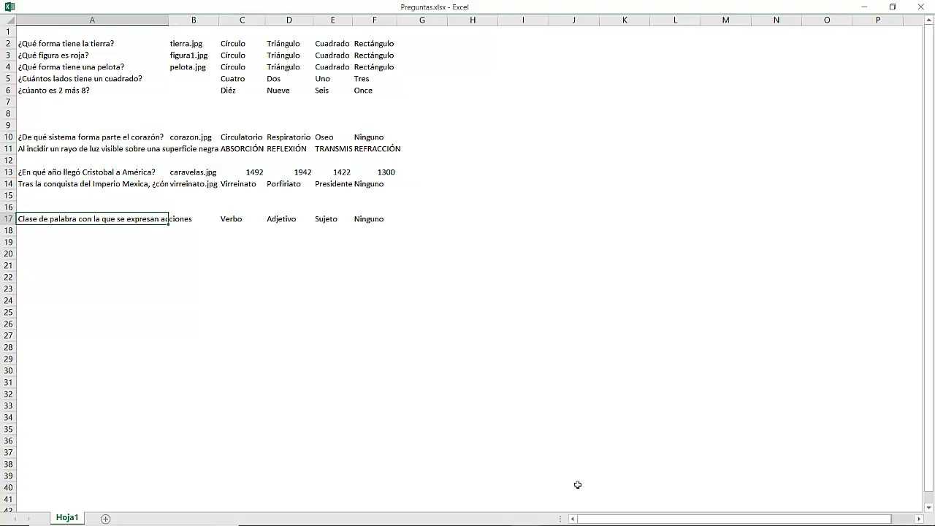
key("shift+Right")
key("shift+Right")
key("shift+Right")
key("shift+Right")
key("shift+Right")
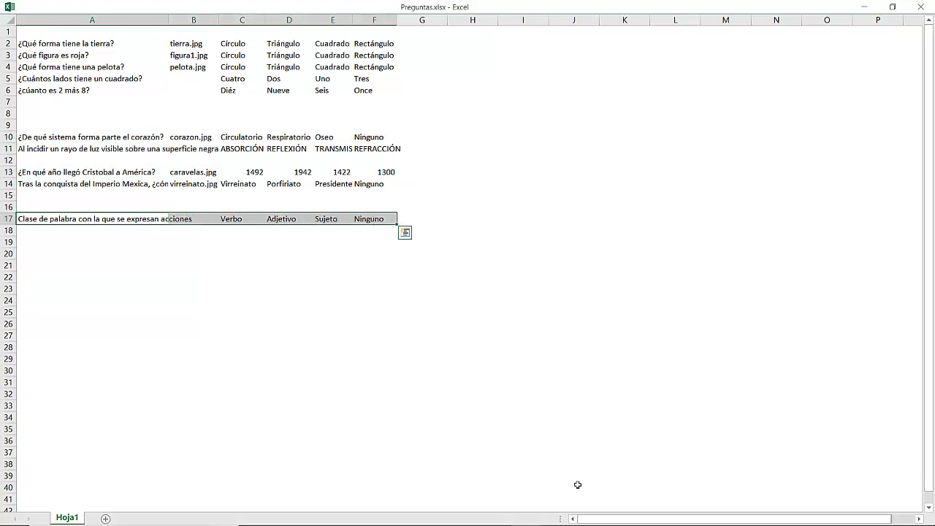
key("ctrl+c")
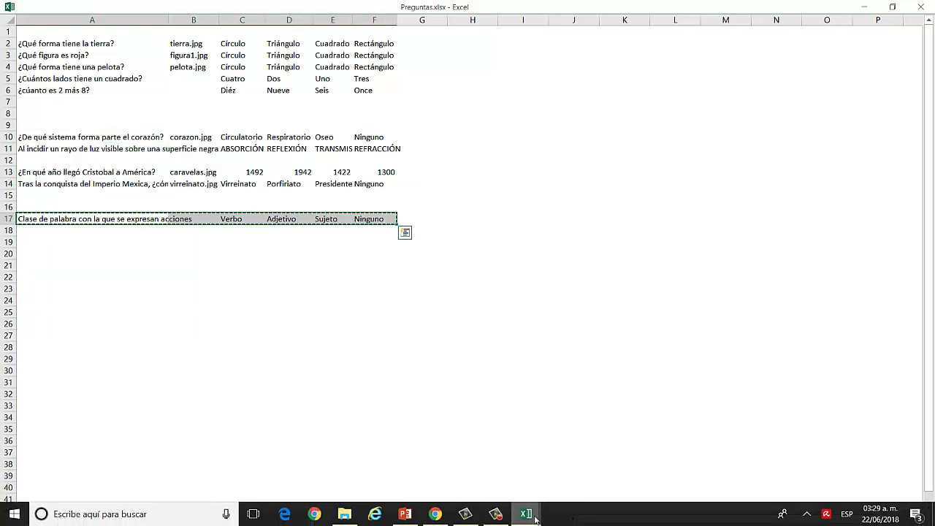
mouse_move(526, 515)
left_click(481, 476)
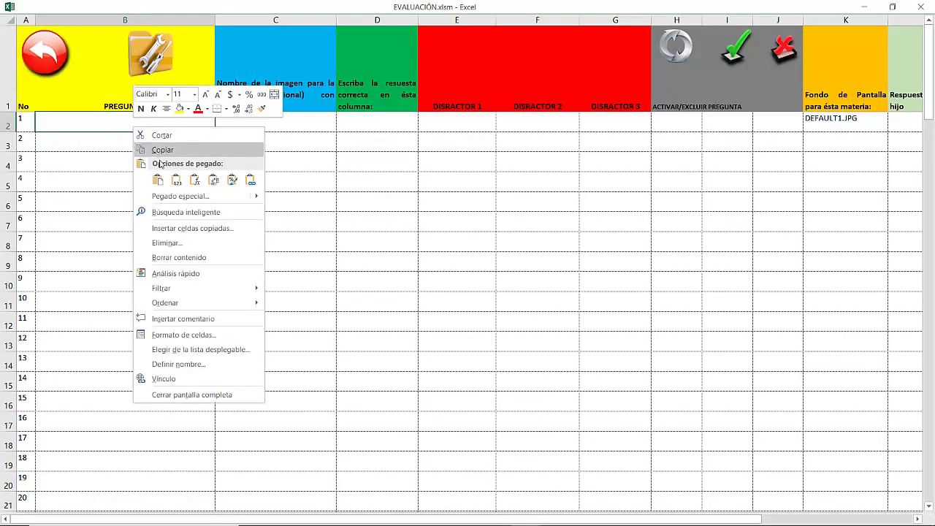
Step: Paste the copied question row as values only, then move toward background cell K2
left_click(176, 197)
left_click(40, 147)
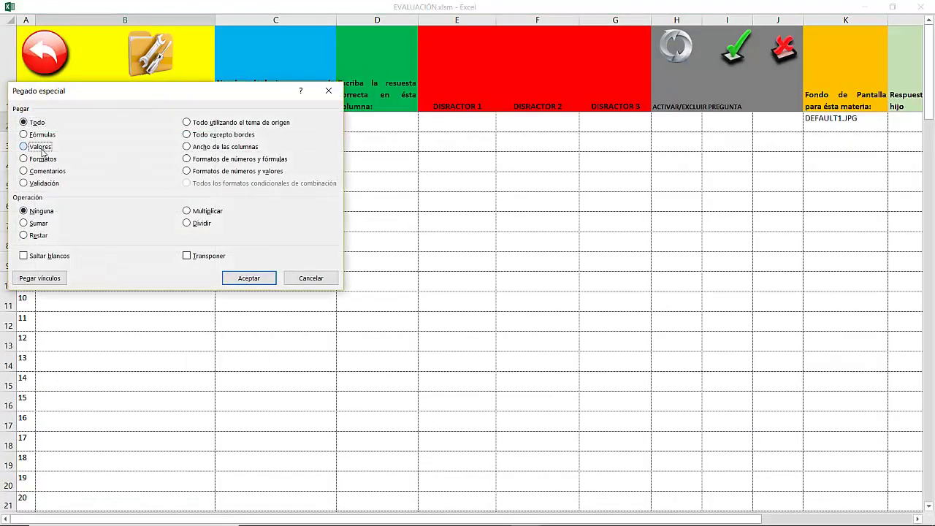
left_click(249, 279)
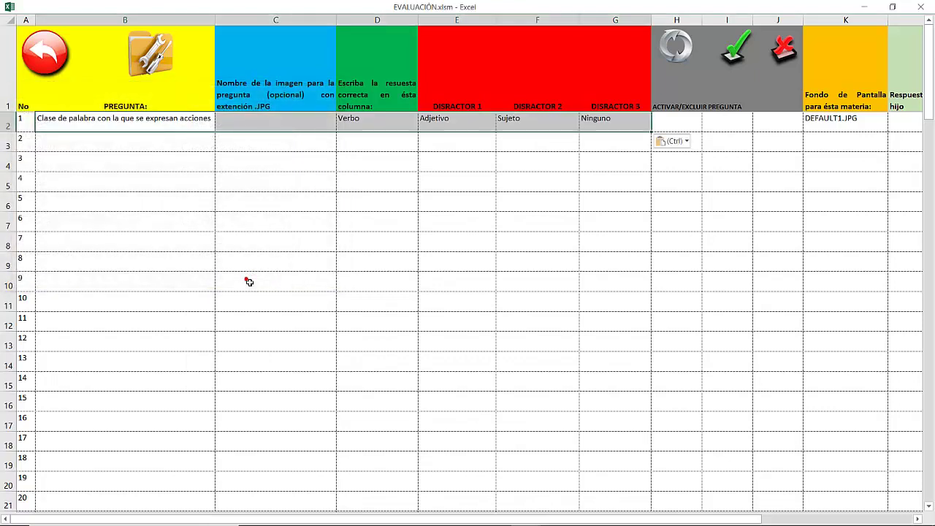
left_click(209, 199)
key("Up")
key("Up")
key("Up")
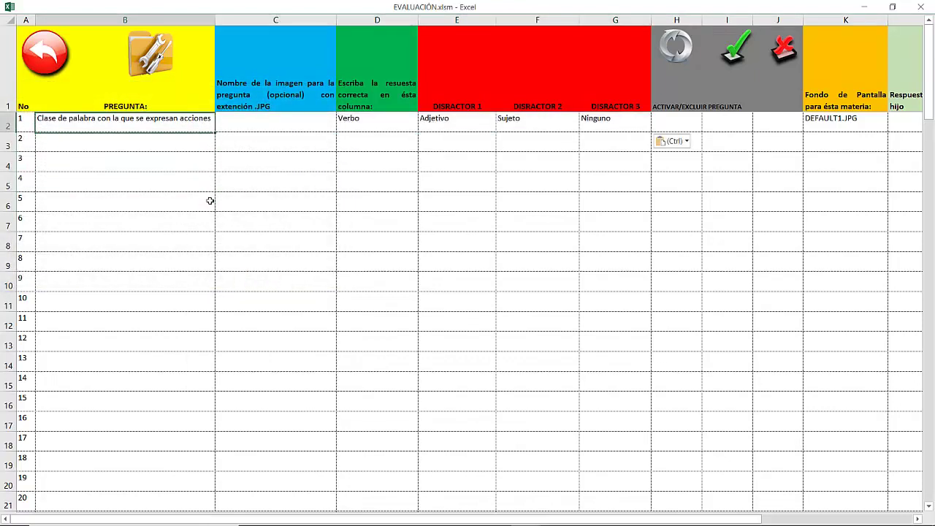
key("Right")
key("Right")
key("Right")
key("Right")
key("Right")
key("Right")
key("Right")
key("Right")
key("Right")
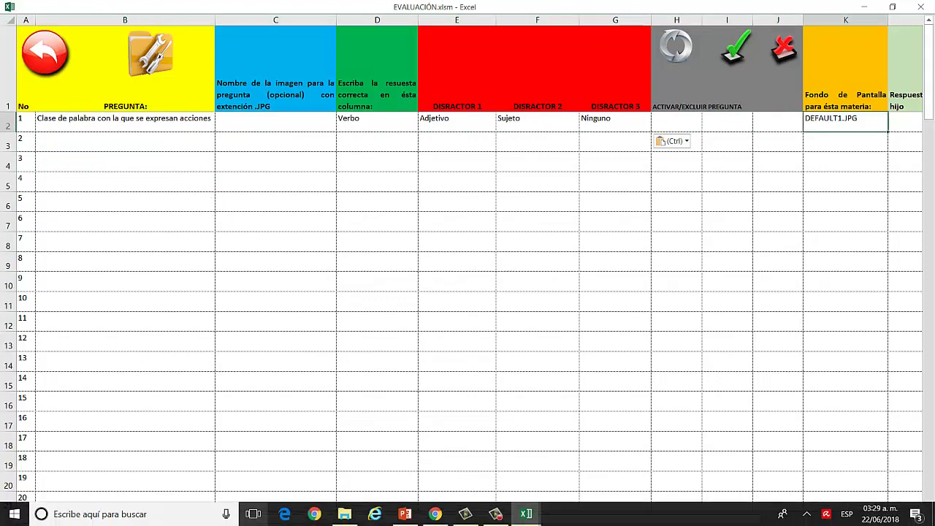
left_click(345, 514)
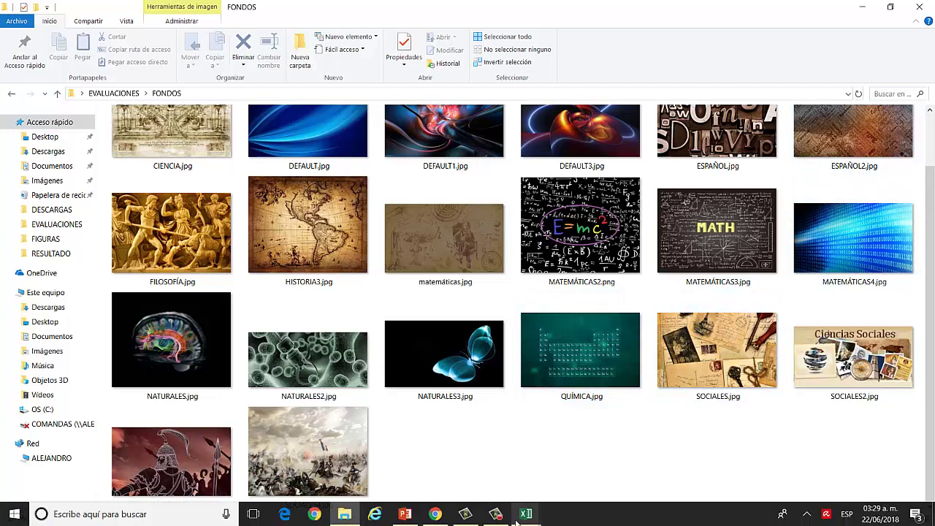
Step: Enter ESPAÑOL2.JPG as the ESPAÑOL background image in K2, then start adding another subject
mouse_move(525, 514)
left_click(484, 475)
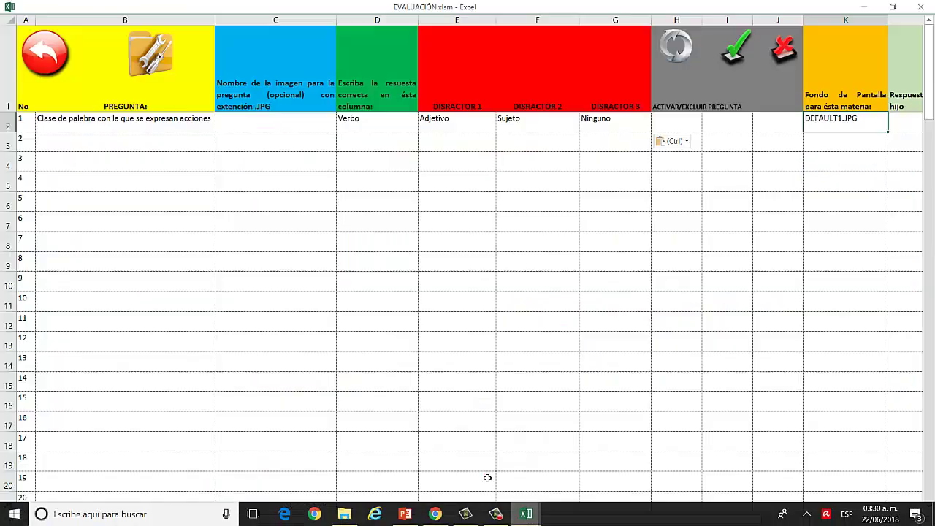
type("ESPAÑ")
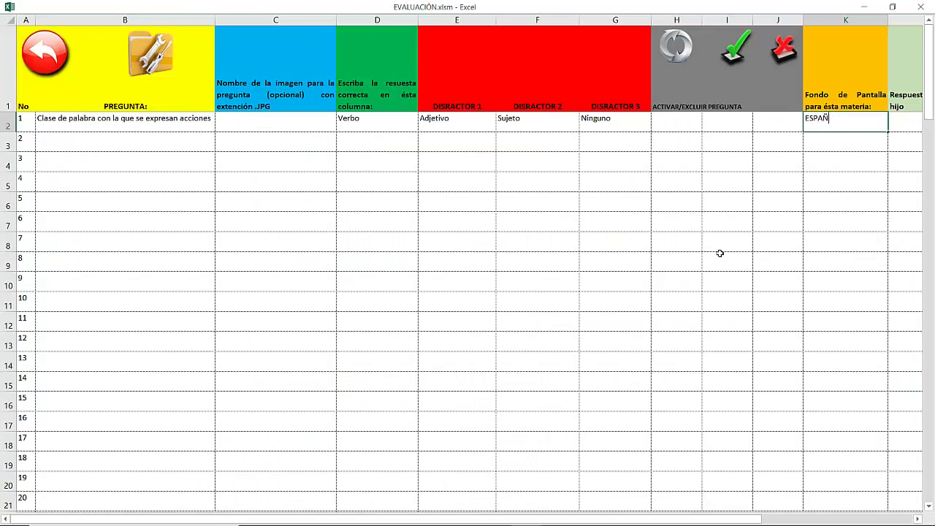
type("OL2.")
type("JPG")
key("Left")
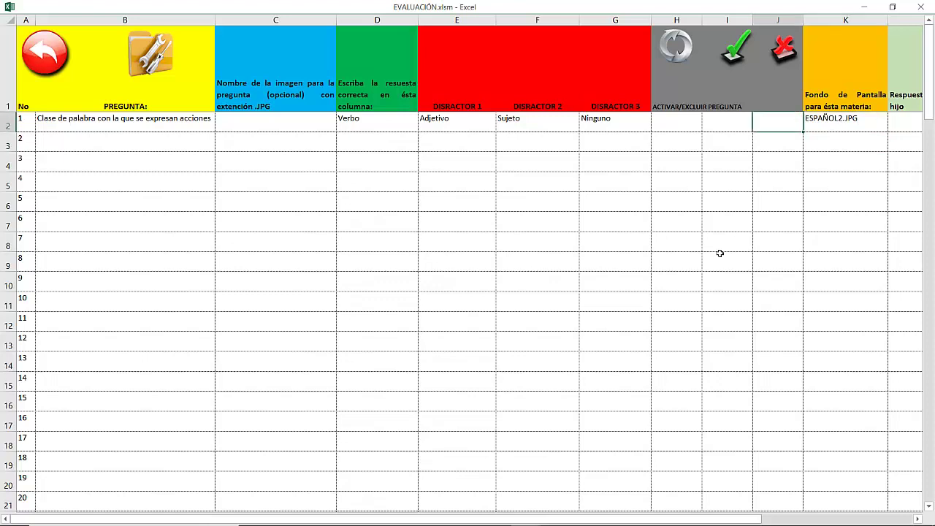
key("Home")
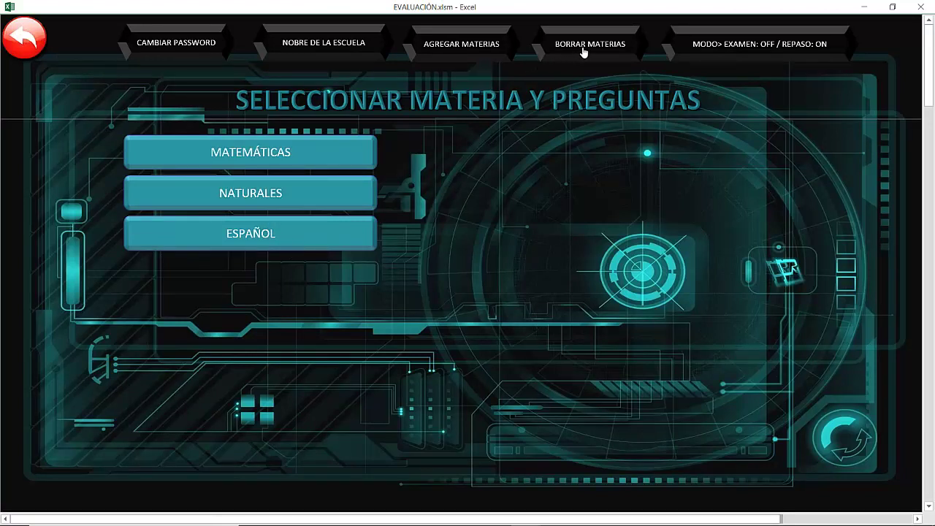
left_click(496, 52)
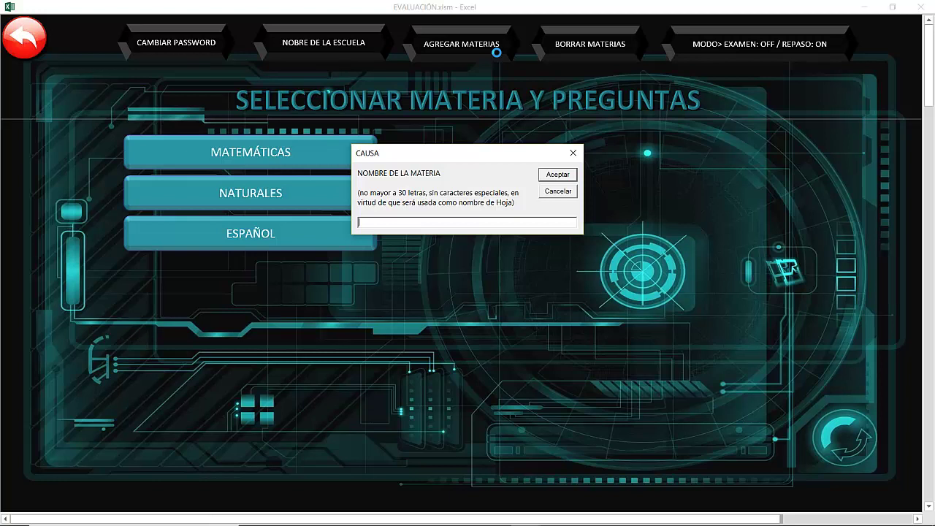
Step: Name the new subject HISTORIA and open its empty question sheet with DEFAULT1.JPG background
type("HISTORIA")
left_click(558, 176)
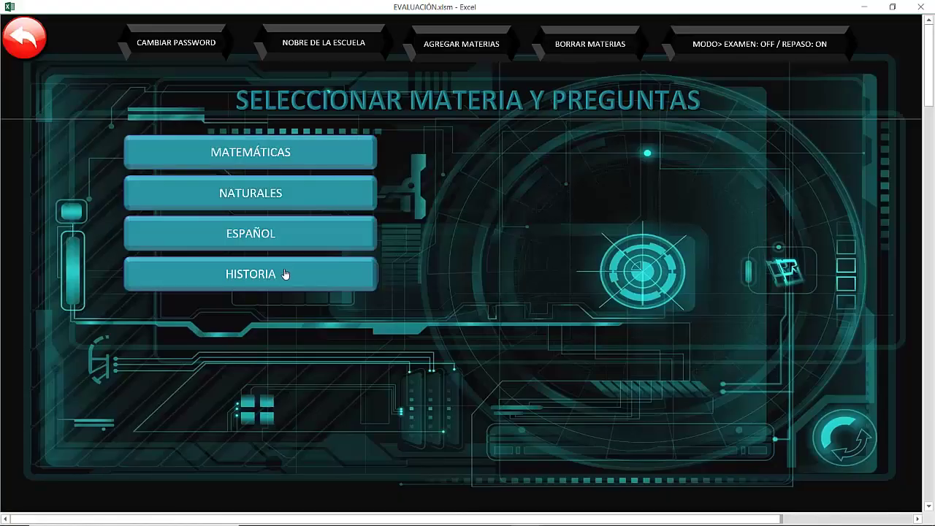
left_click(285, 274)
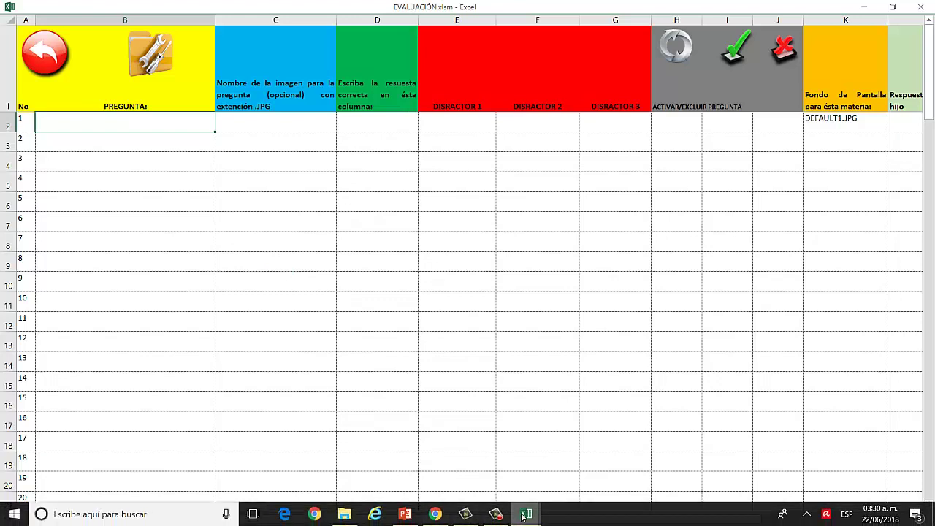
Step: Copy the two history question rows A13:F14 from Preguntas.xlsx
left_click(527, 514)
left_click(557, 491)
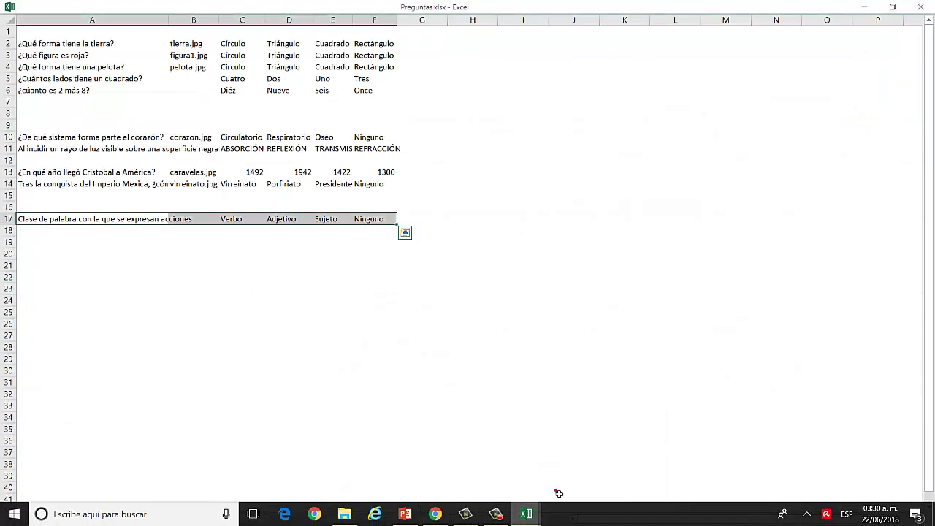
key("Up")
key("Up")
key("Up")
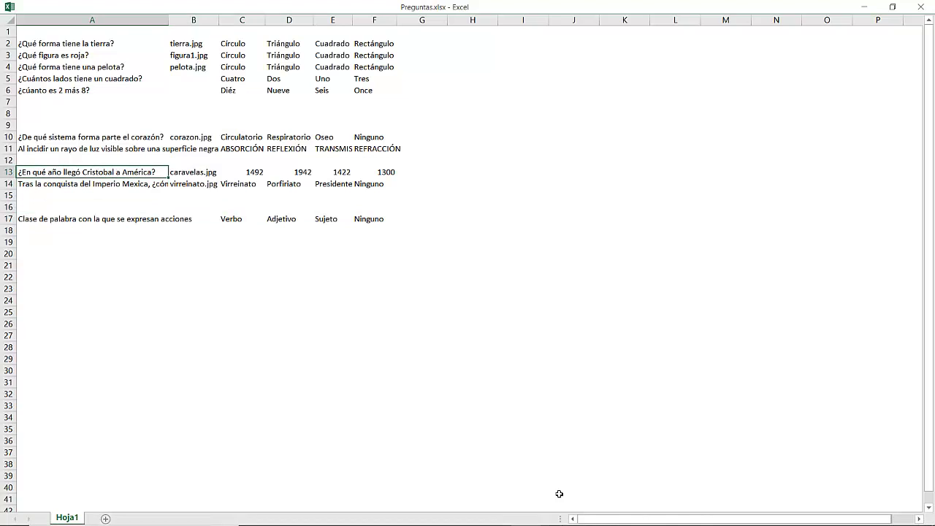
key("shift+Down")
key("shift+Right")
key("shift+Right")
key("shift+Right")
key("shift+Right")
key("shift+Right")
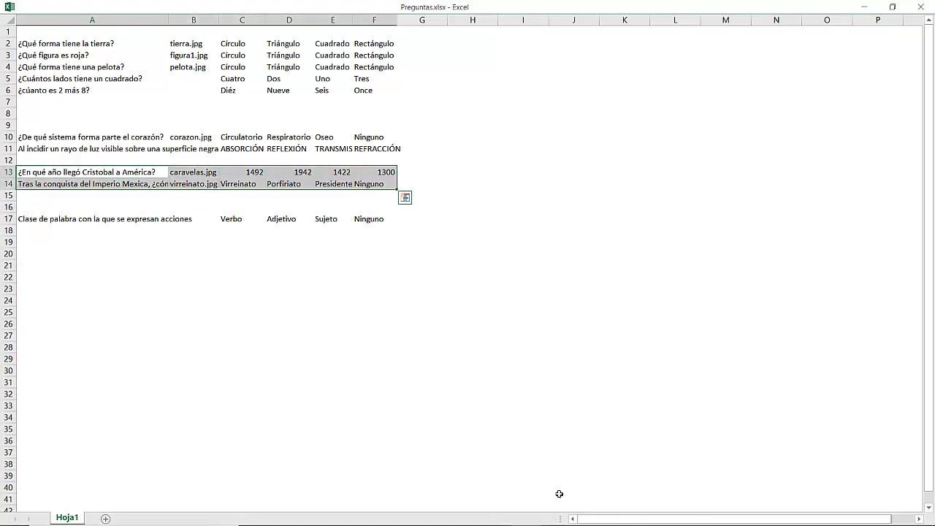
key("ctrl+c")
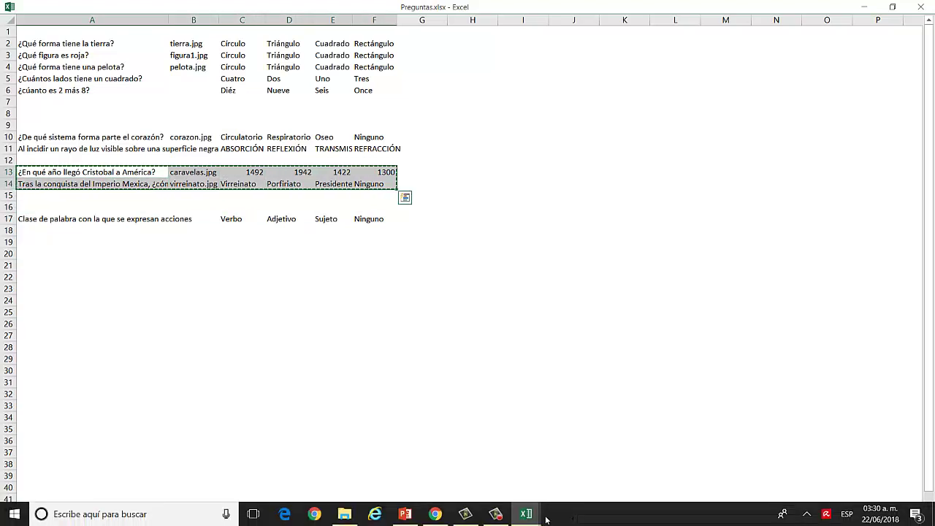
Step: Paste the history questions as values only into B2 of the HISTORIA sheet
left_click(529, 518)
left_click(460, 463)
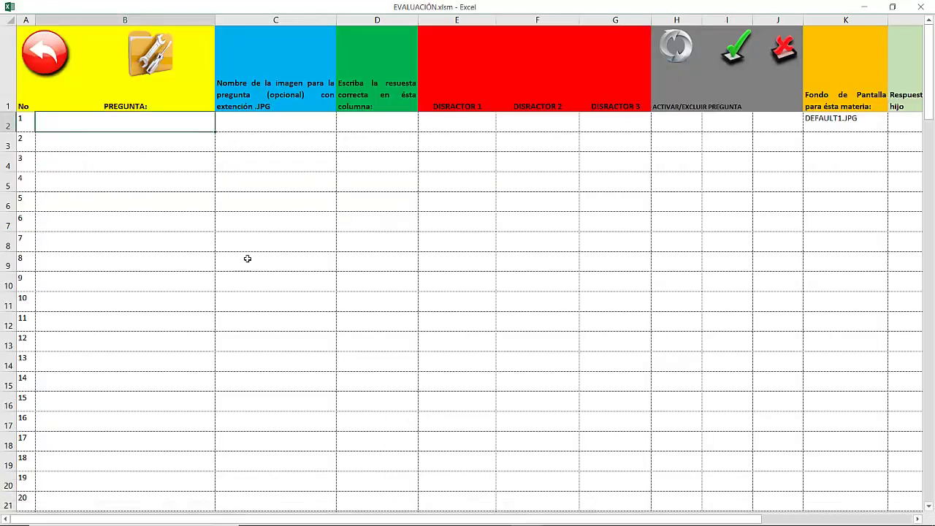
right_click(140, 124)
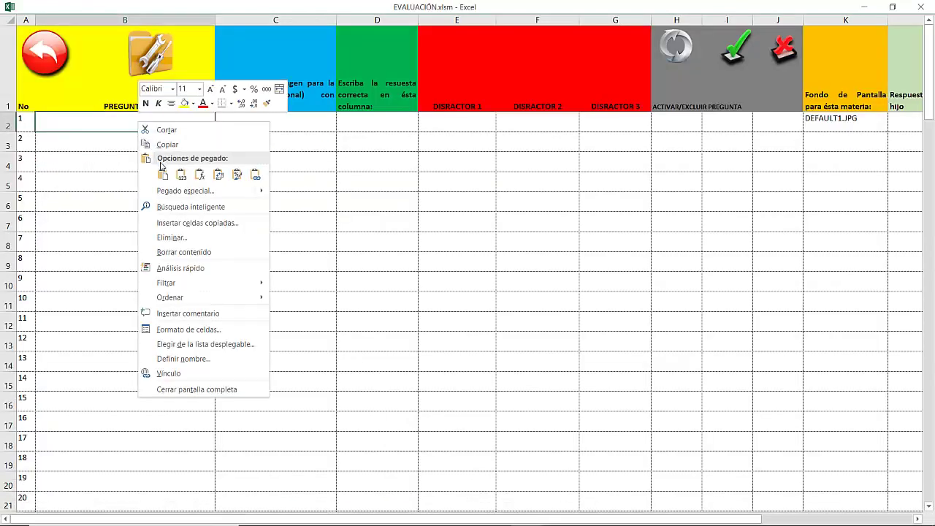
left_click(175, 192)
left_click(42, 147)
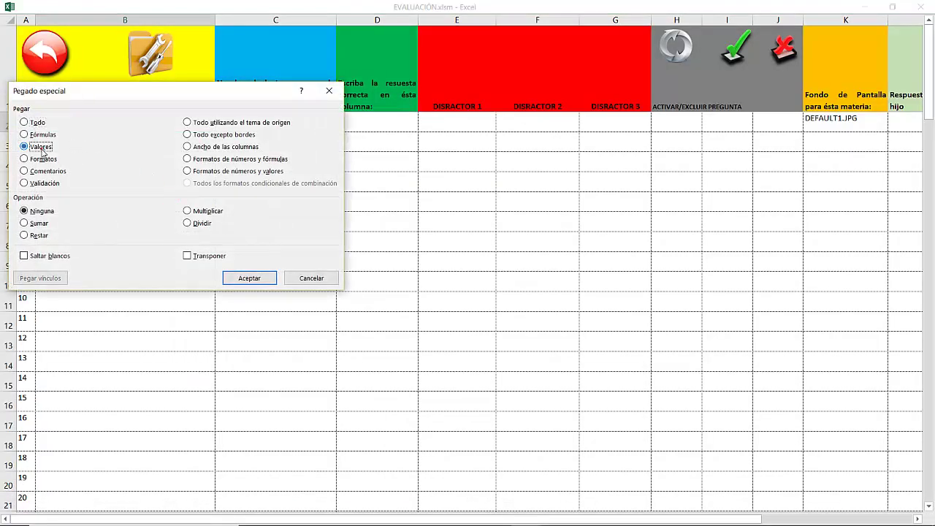
left_click(249, 278)
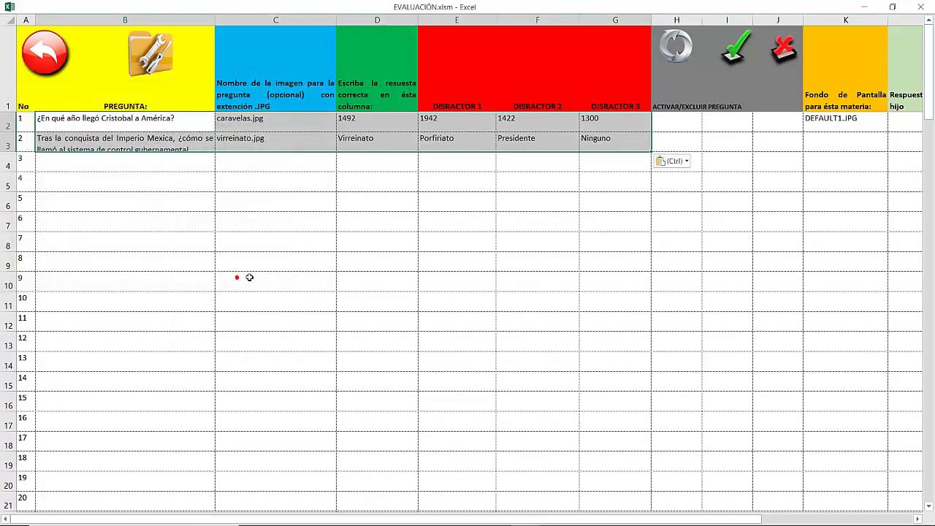
key("Right")
key("Right")
key("Right")
key("Right")
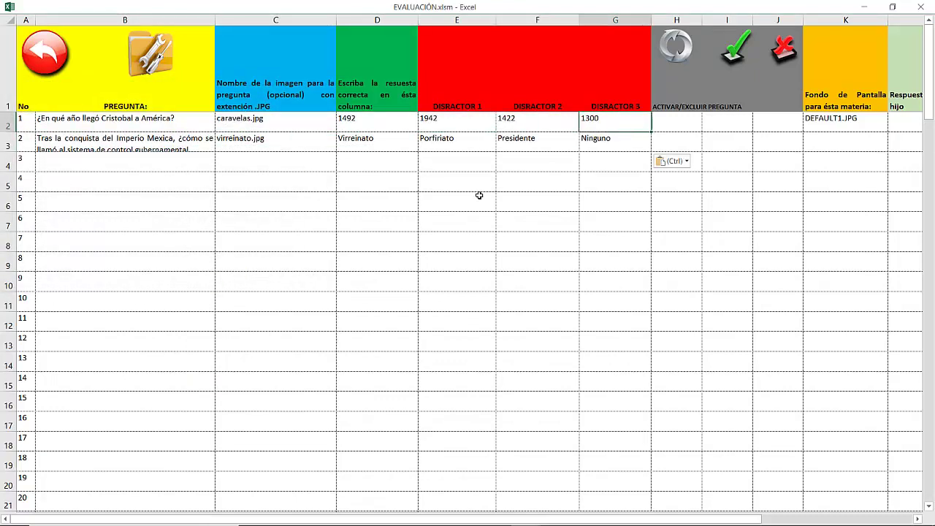
key("Right")
key("Right")
key("Right")
key("Right")
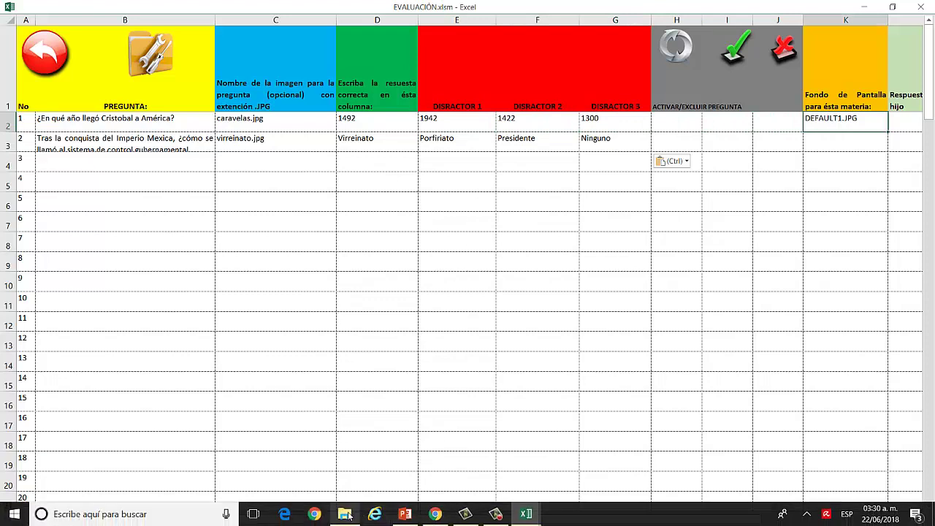
left_click(345, 515)
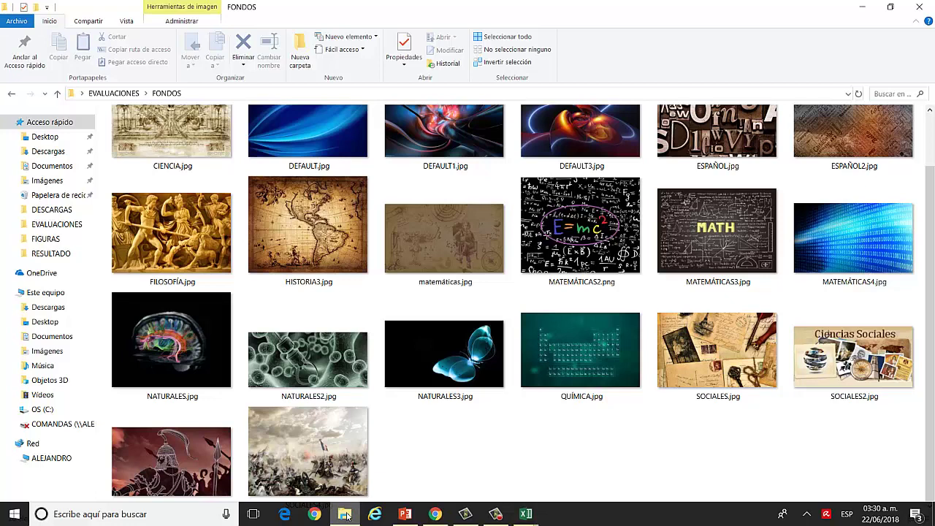
key("Down")
key("Down")
key("Down")
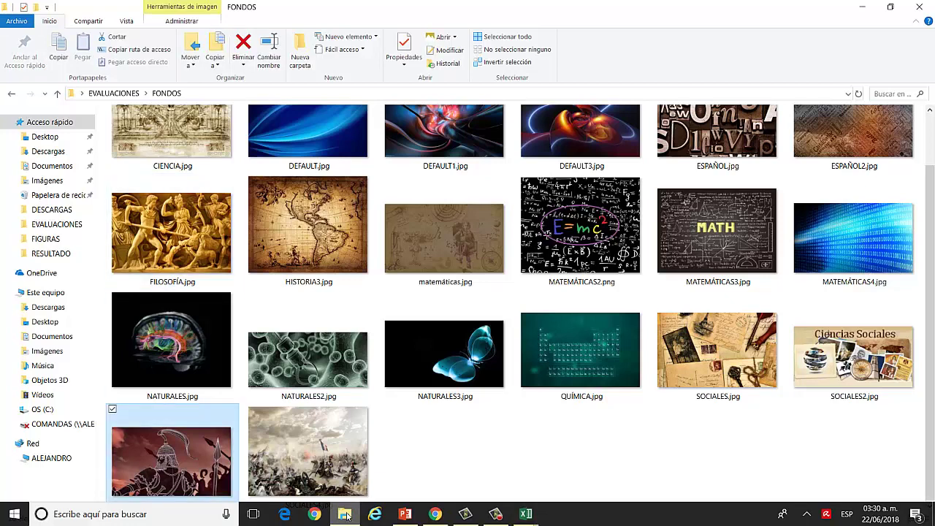
key("Right")
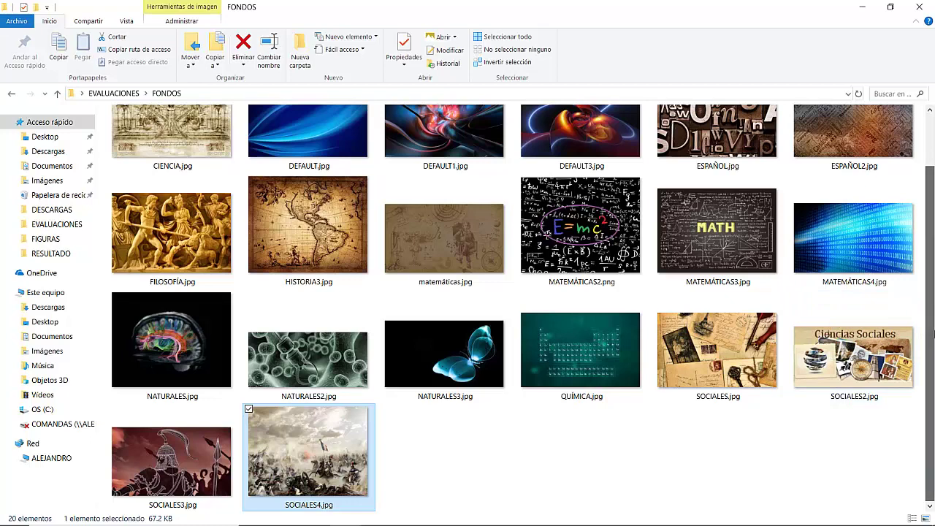
left_click(179, 462)
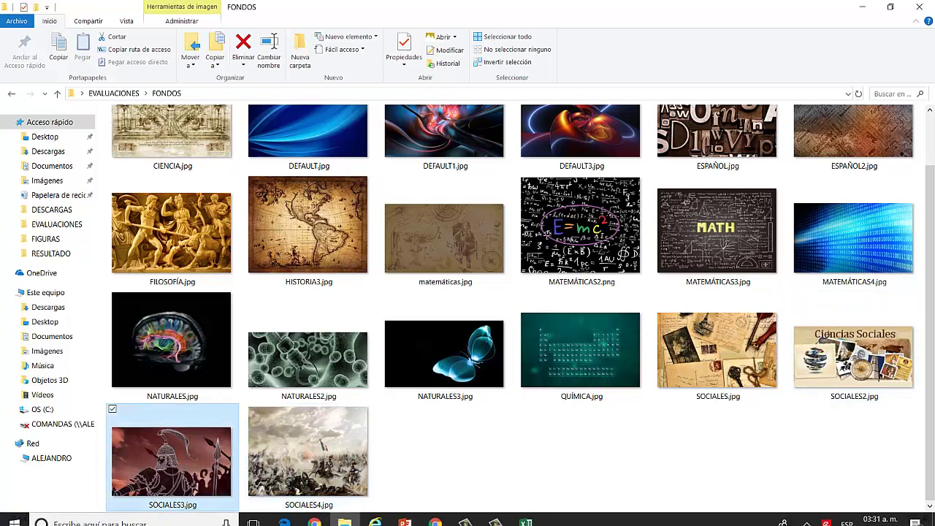
mouse_move(526, 515)
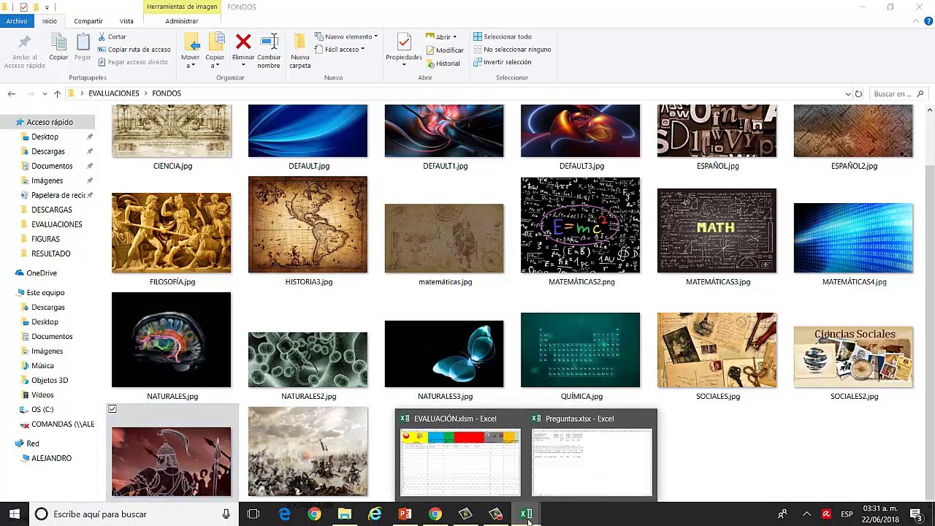
left_click(505, 468)
Step: Change HISTORIA's background to SOCIALES3.JPG and activate both history questions
key("Delete")
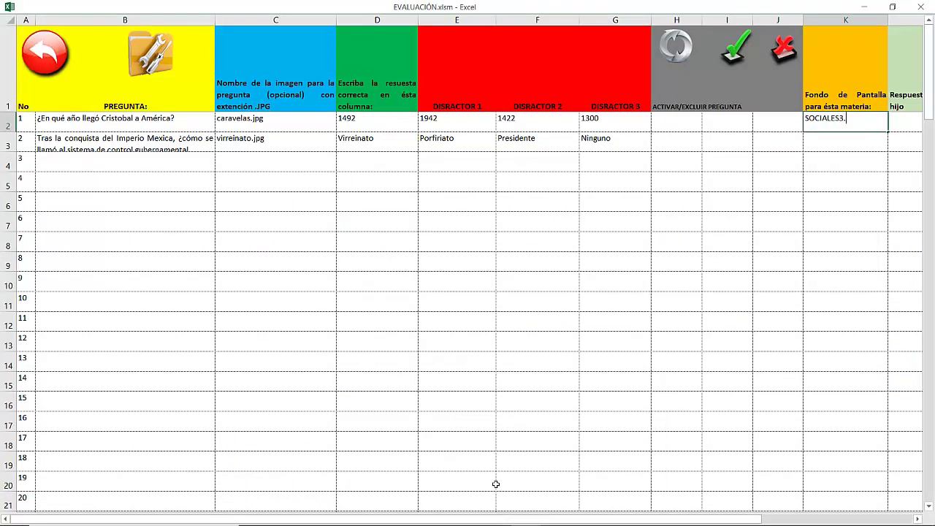
type("JPG")
key("Return")
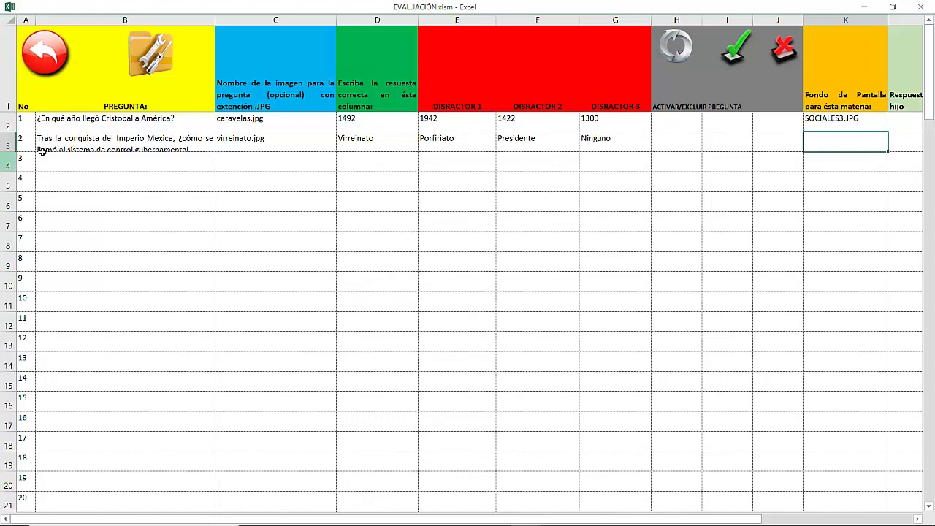
left_click(680, 63)
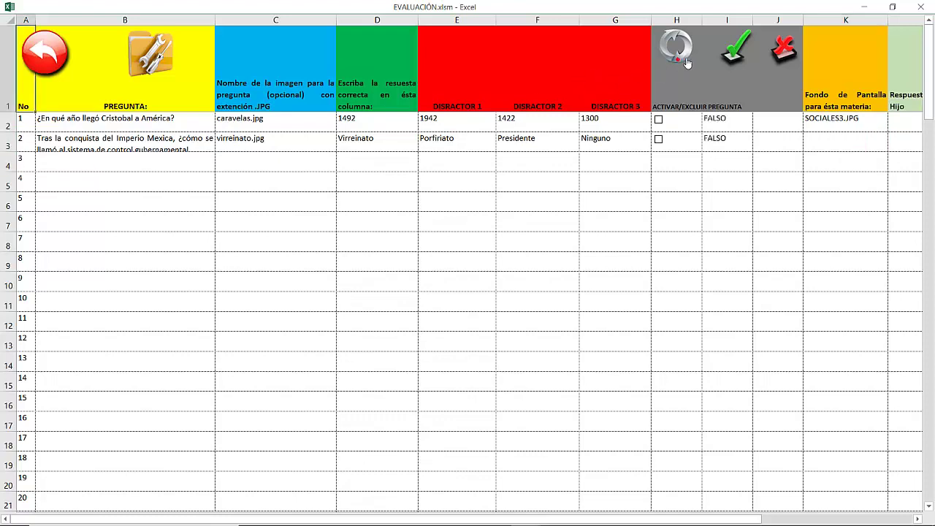
left_click(735, 59)
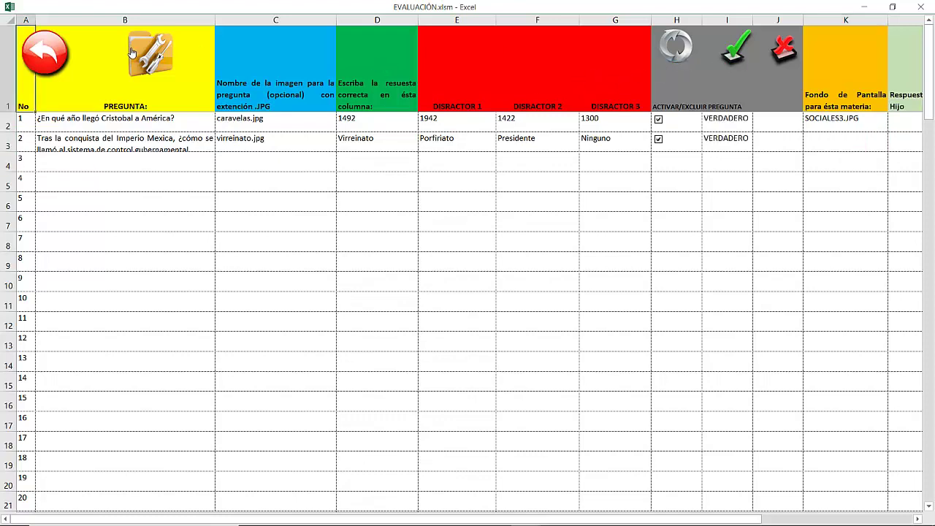
left_click(45, 57)
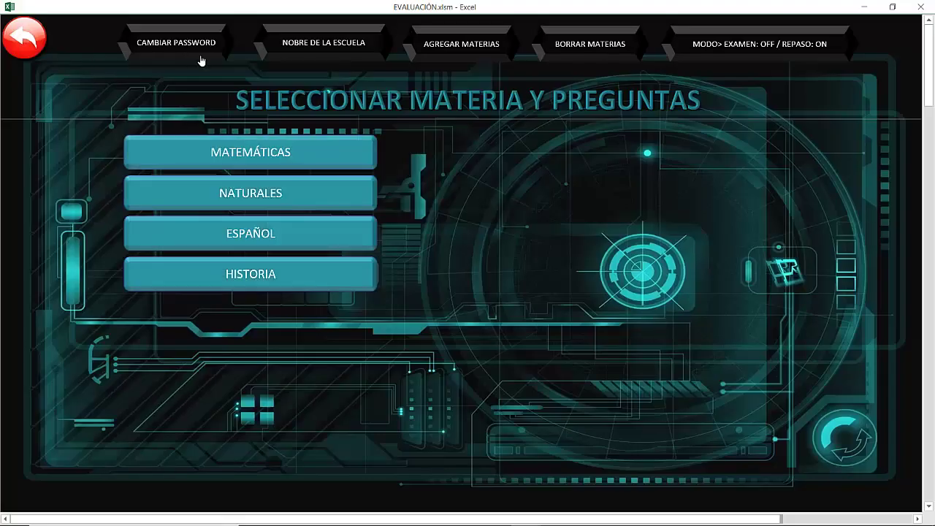
Step: Refresh the ESPAÑOL sheet's checkboxes and activate its word-class question, then return to the menu
left_click(275, 235)
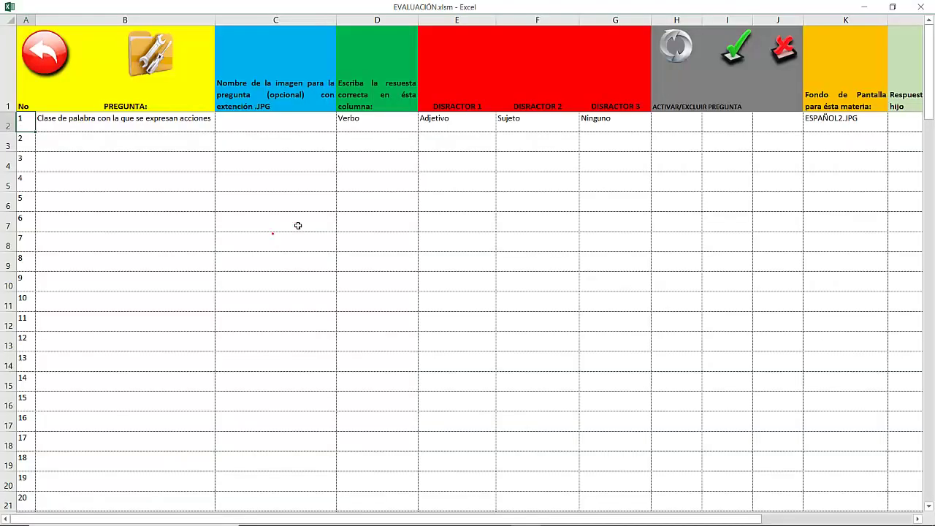
left_click(689, 57)
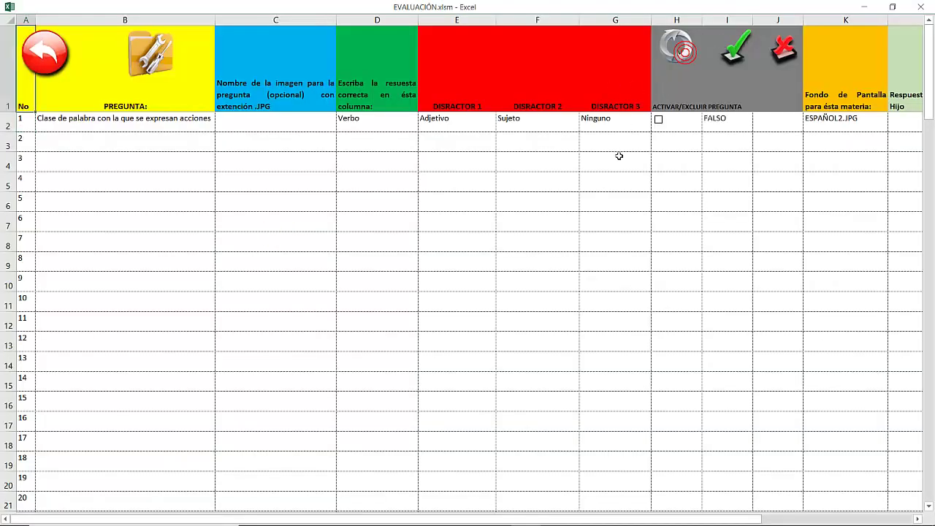
left_click(731, 57)
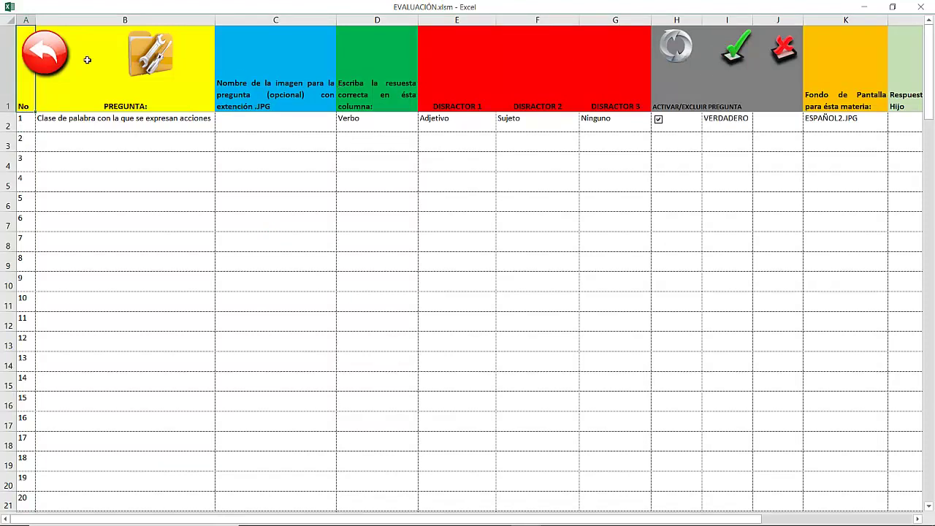
left_click(43, 64)
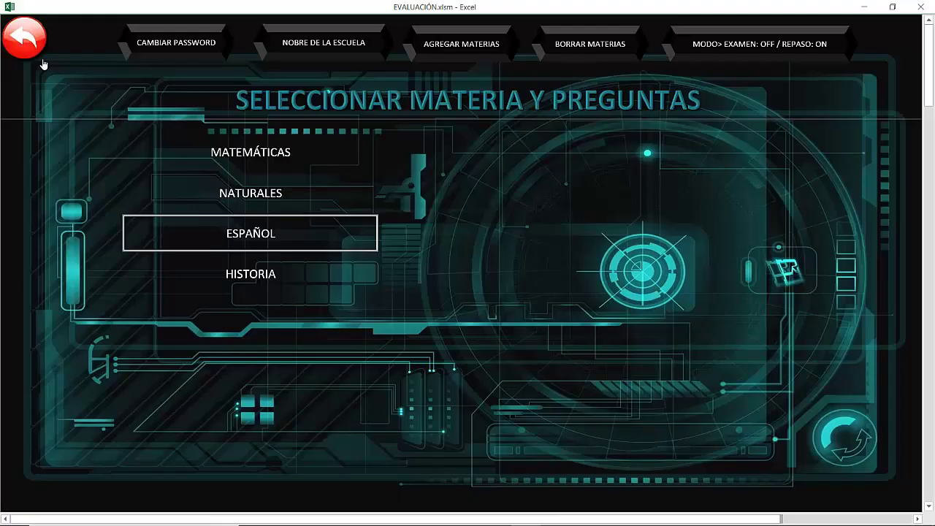
Step: Begin a new test via INICIAR UN TEST NUEVO, accepting the student's name
left_click(25, 46)
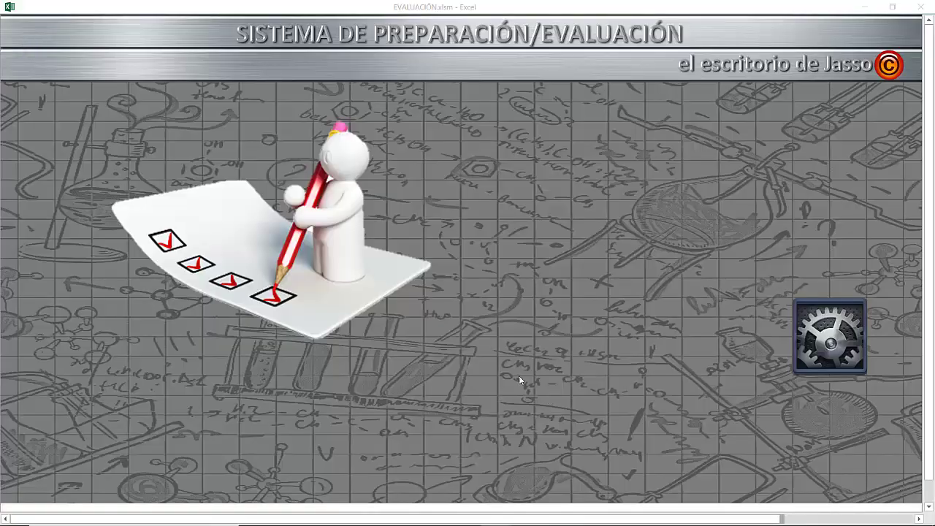
left_click(341, 266)
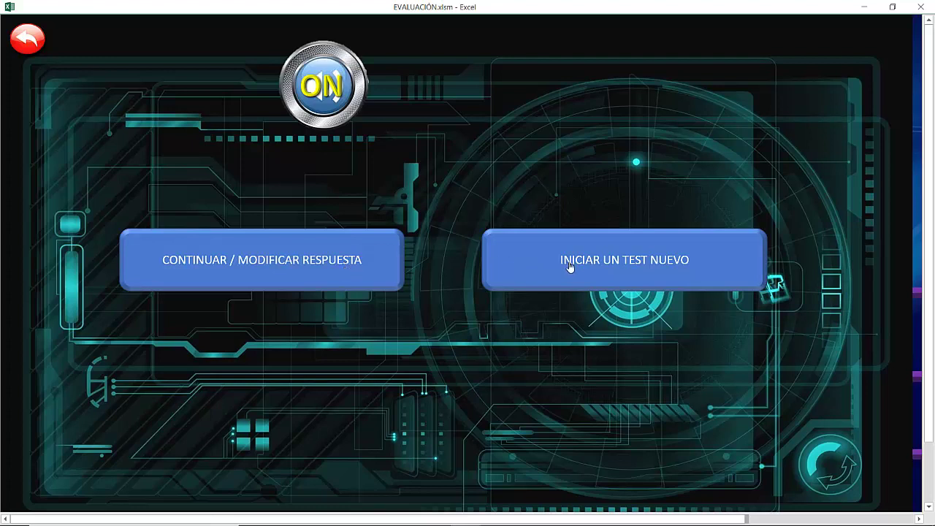
left_click(569, 268)
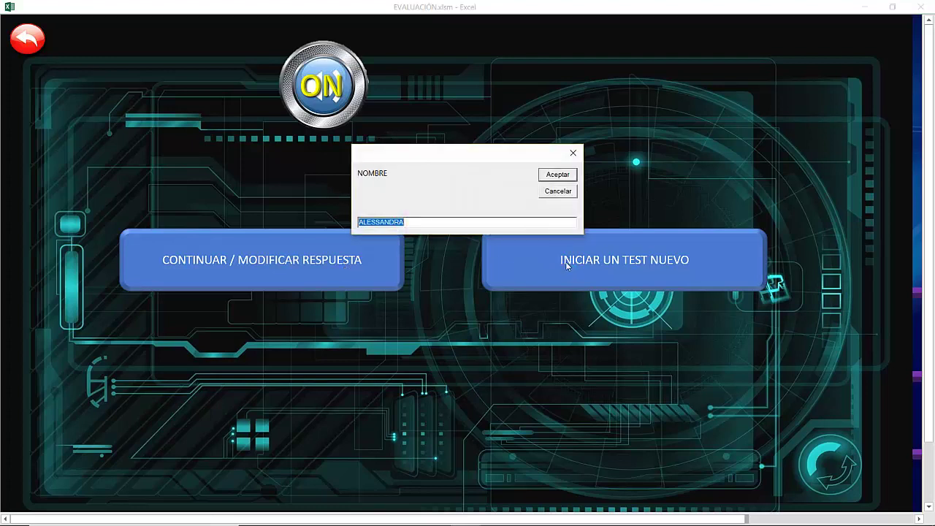
left_click(551, 176)
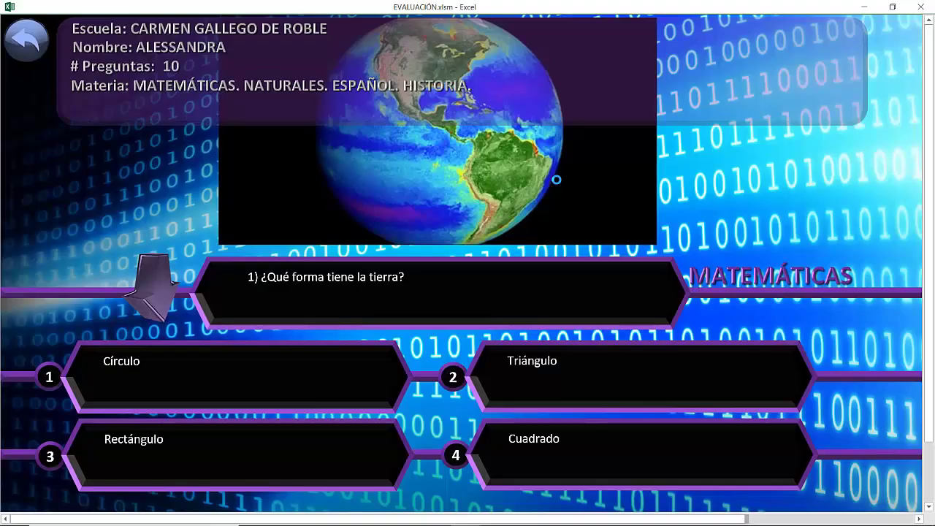
Step: Answer questions 1–5 with Círculo, Círculo, Círculo, Cuatro and Diez
left_click(305, 395)
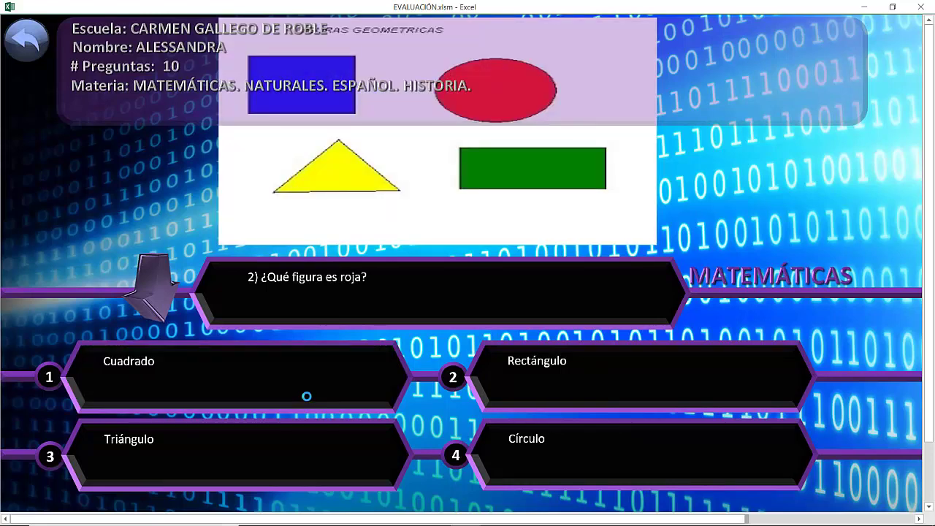
left_click(574, 478)
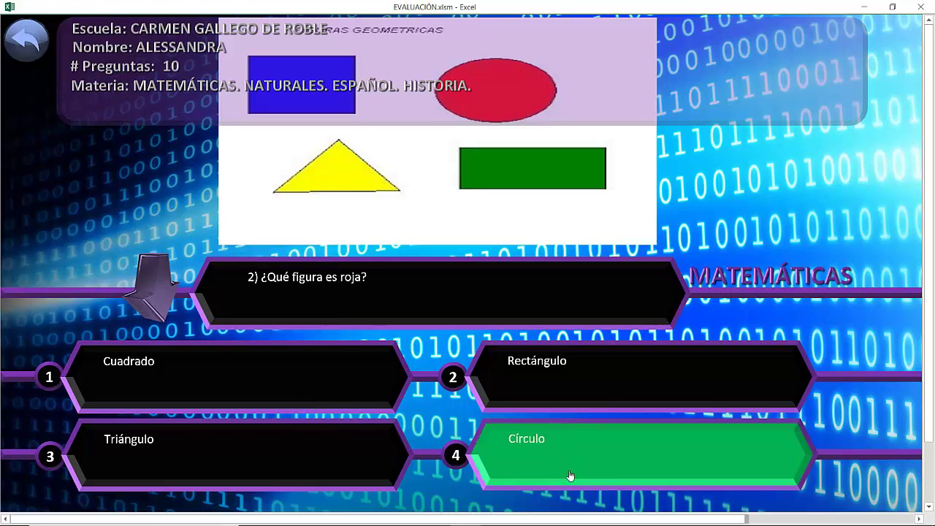
left_click(570, 476)
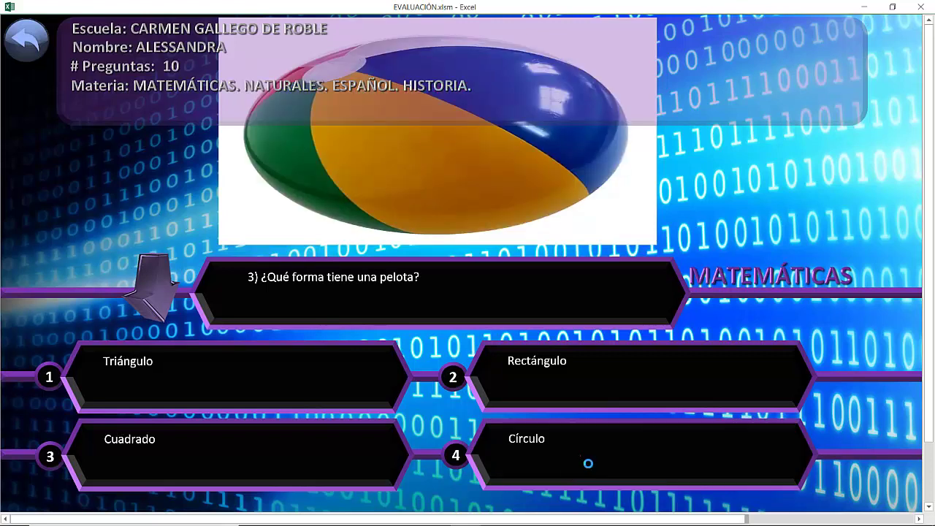
left_click(588, 463)
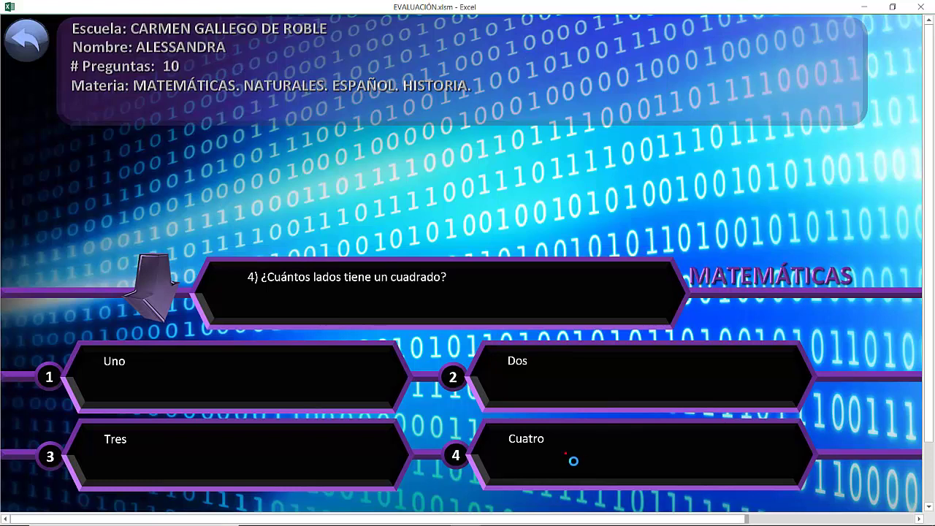
left_click(573, 461)
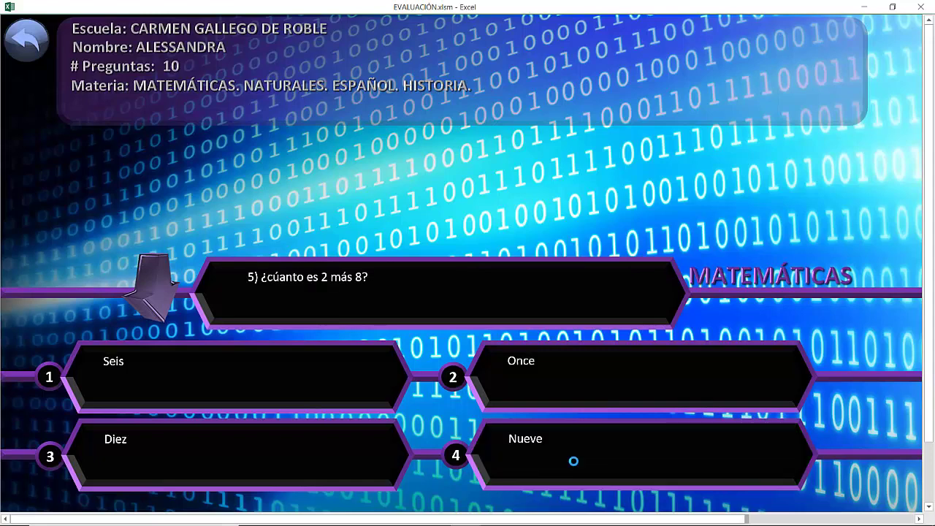
left_click(366, 462)
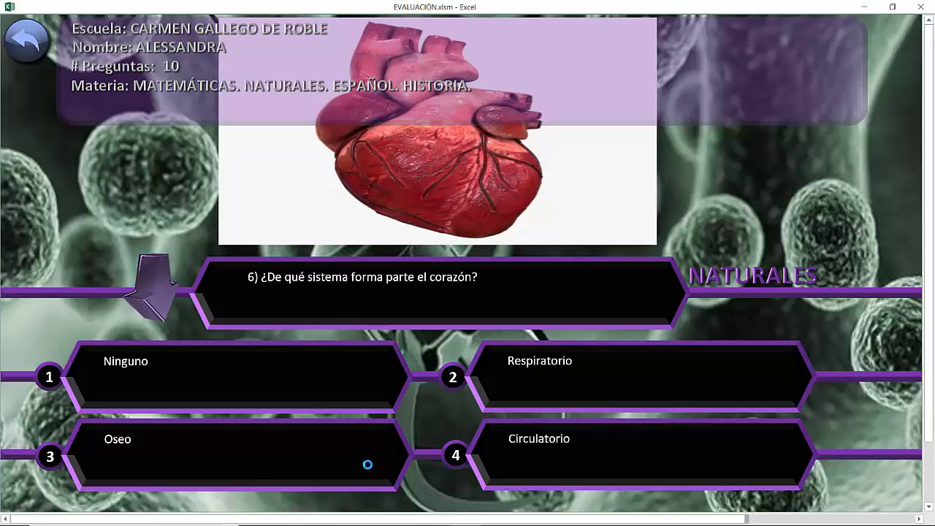
Step: Answer questions 6–10 (Circulatorio, ABSORCIÓN, Verbo, 1492, Virreinato) and generate the results PDF
left_click(568, 462)
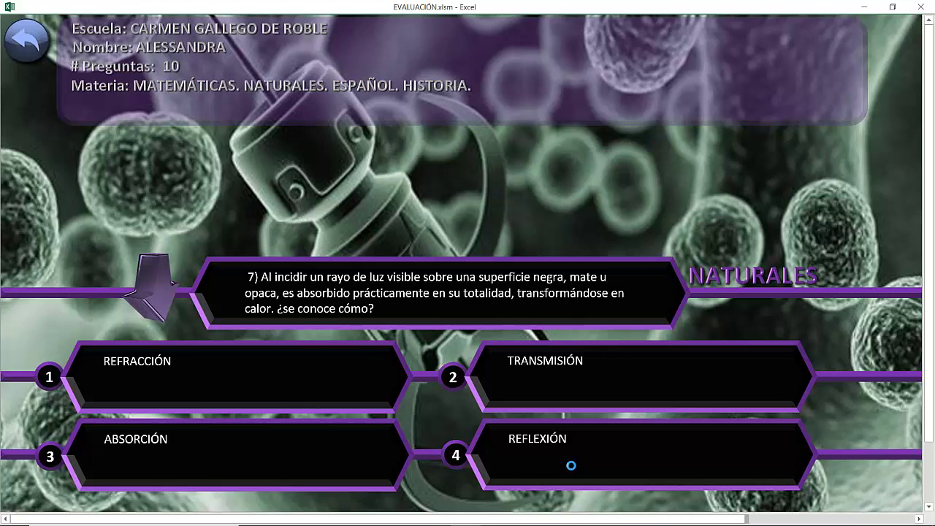
left_click(306, 468)
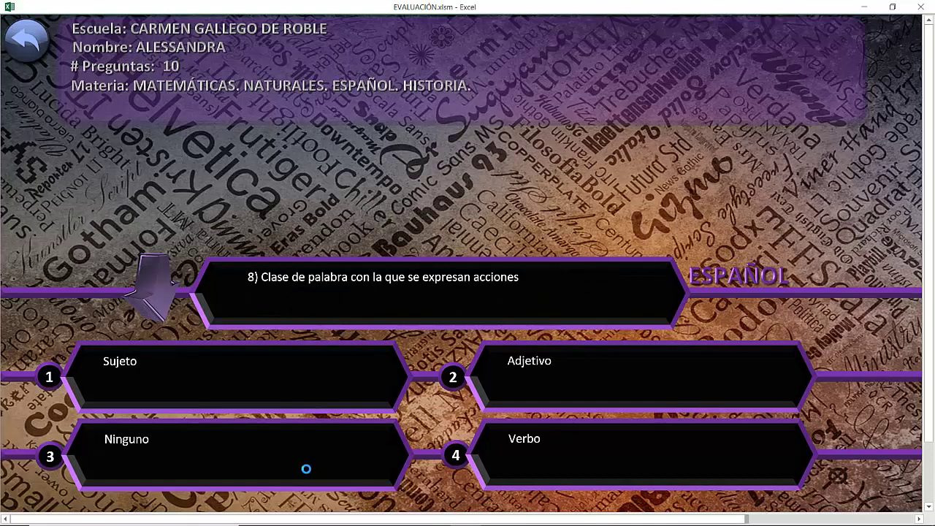
left_click(589, 462)
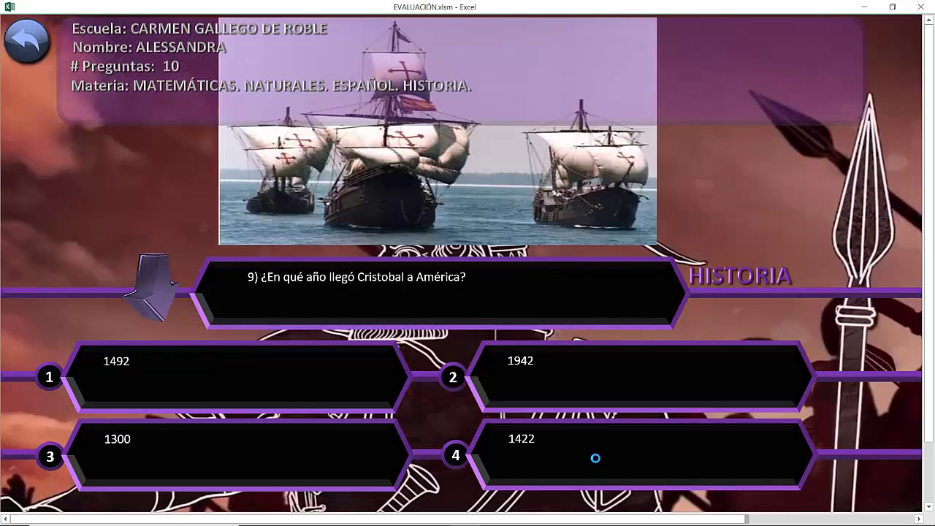
left_click(314, 400)
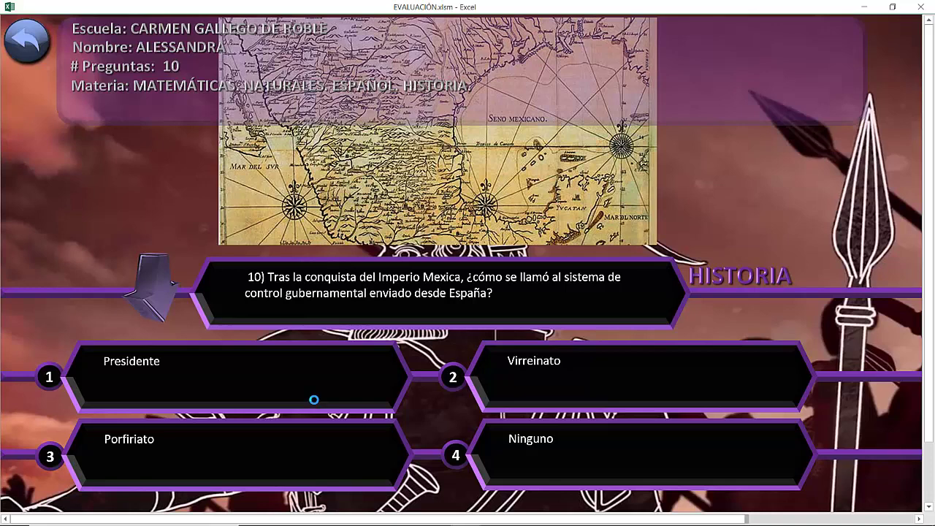
left_click(585, 381)
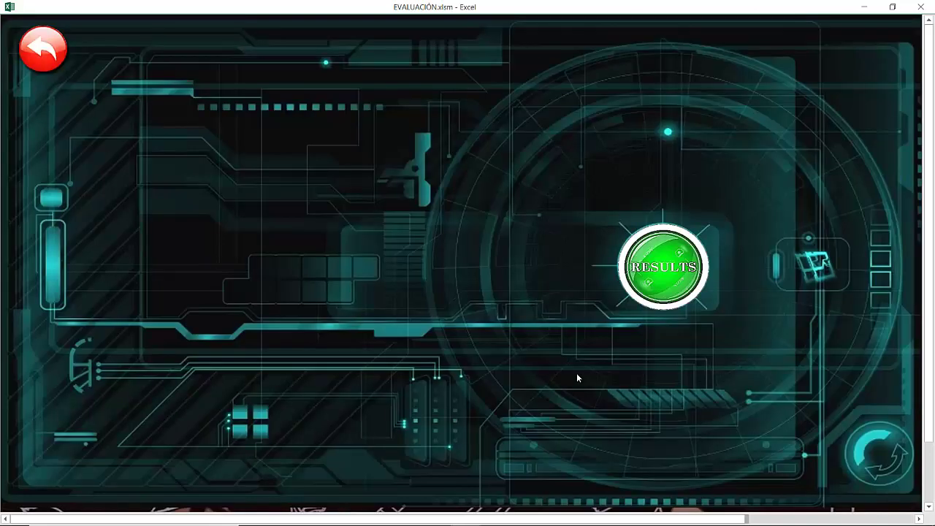
left_click(677, 276)
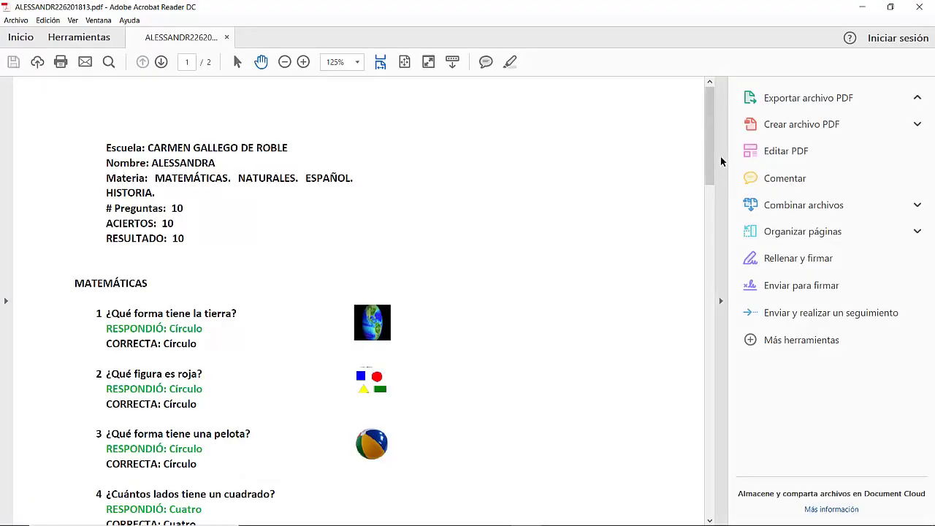
Step: Scroll through the 10-of-10 results PDF in Acrobat Reader, then close it
left_click_drag(713, 154, 721, 332)
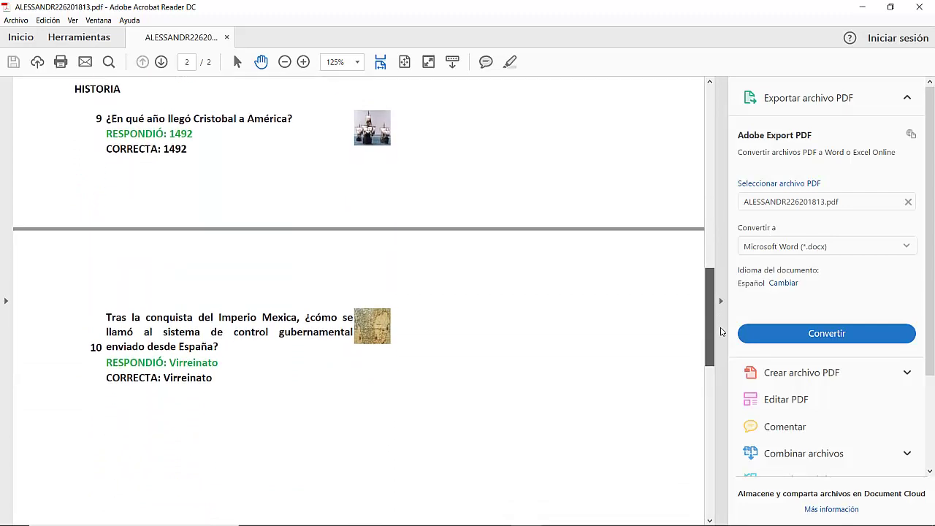
mouse_move(721, 332)
left_mouse_down()
mouse_move(722, 347)
mouse_move(745, 121)
left_mouse_up()
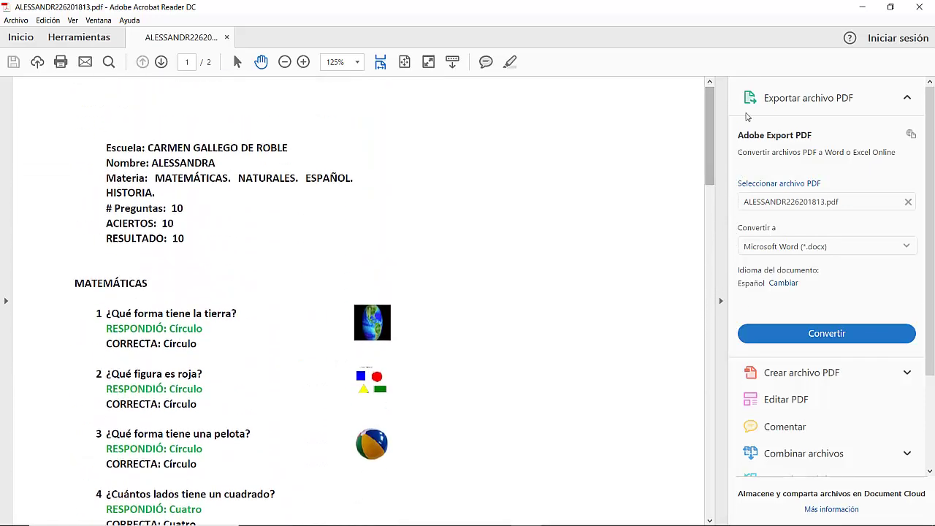
left_click(931, 14)
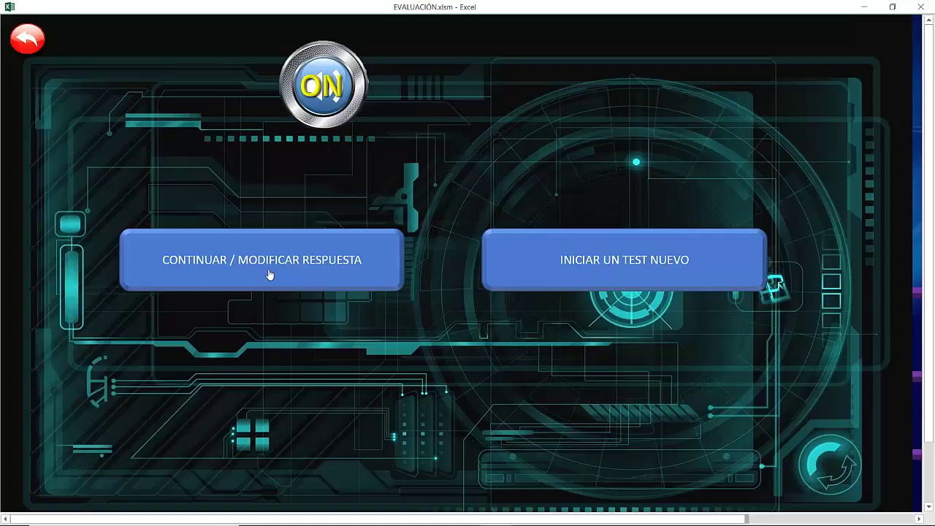
Step: Restart the test, answer Círculo, Círculo and Cuatro, then pick the wrong Nueve for question 5
left_click(620, 276)
left_click(565, 177)
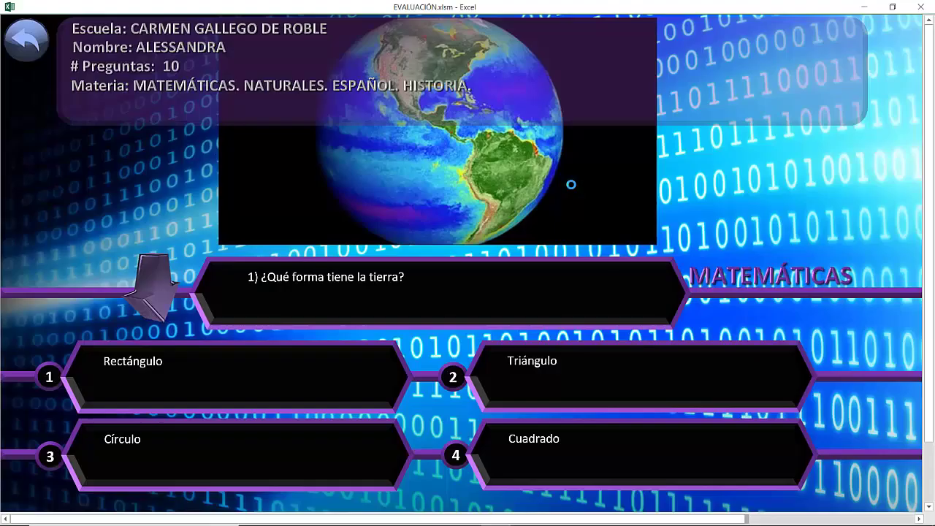
left_click(274, 467)
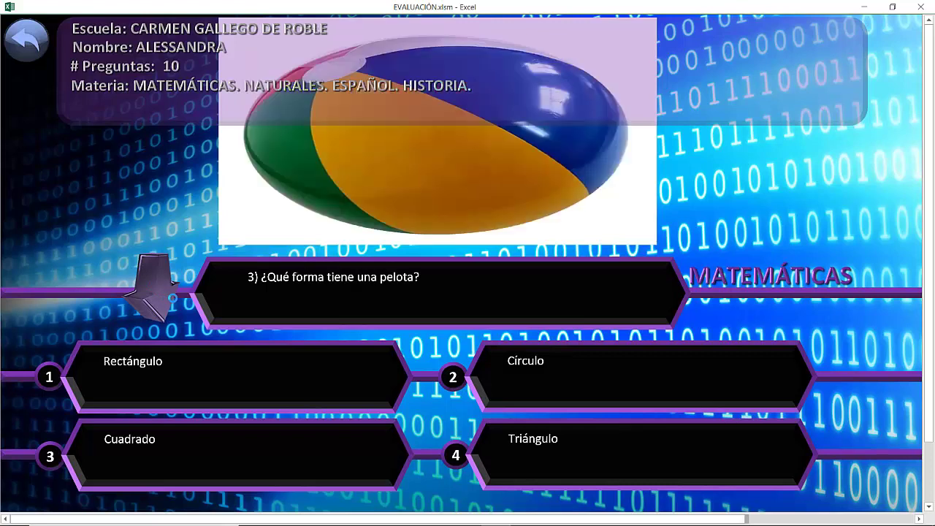
left_click(563, 382)
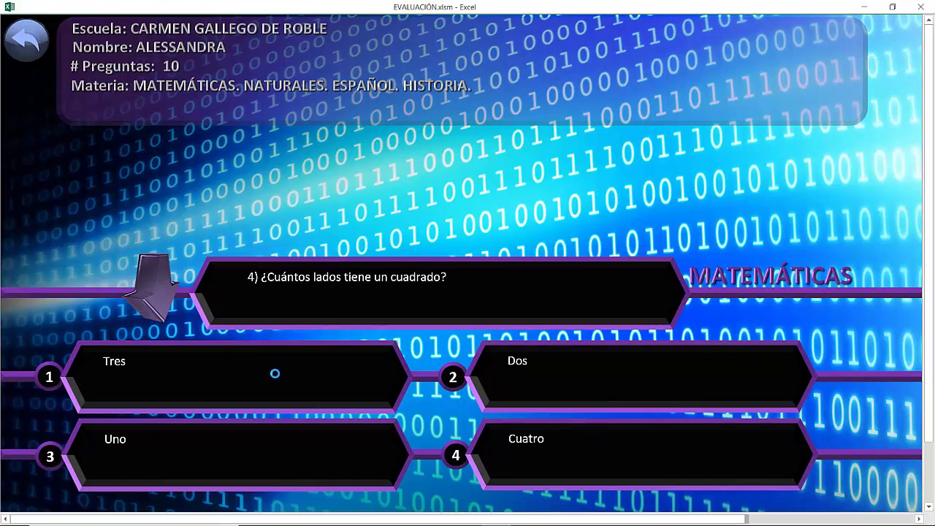
left_click(585, 464)
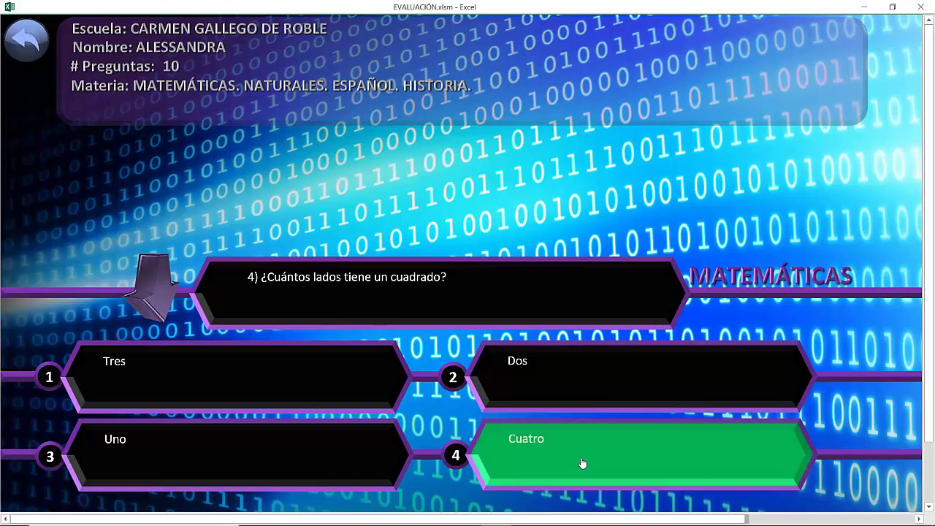
left_click(582, 463)
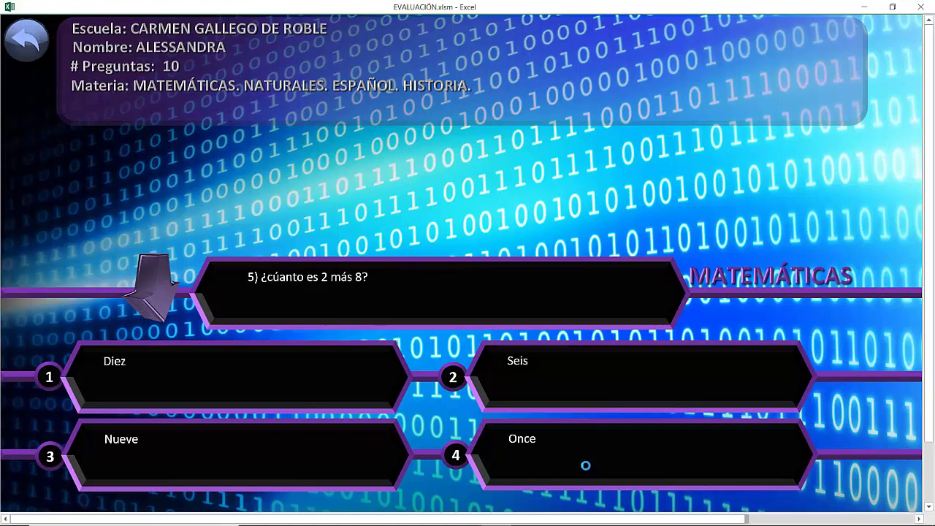
left_click(307, 448)
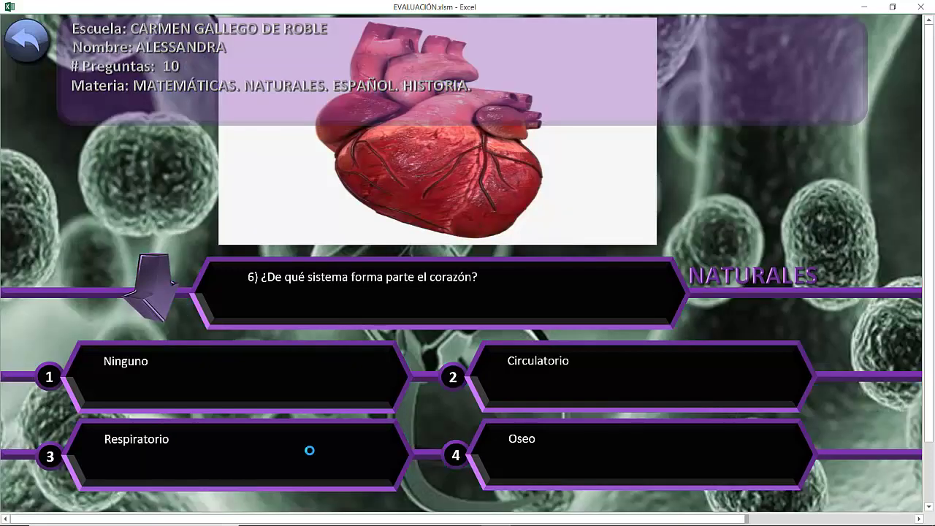
Step: Answer Ninguno, REFRACCIÓN and Presidente through question 10, then return to the start screen
left_click(237, 381)
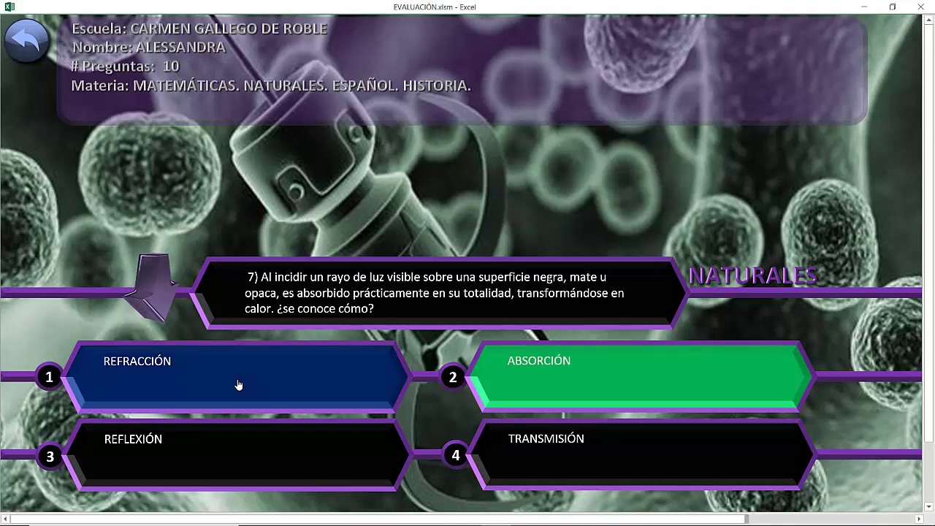
left_click(238, 385)
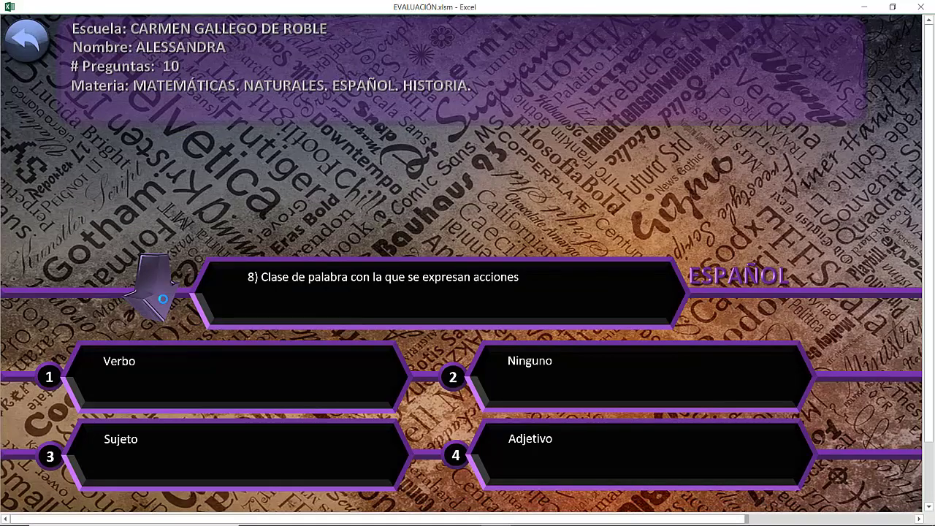
left_click(163, 299)
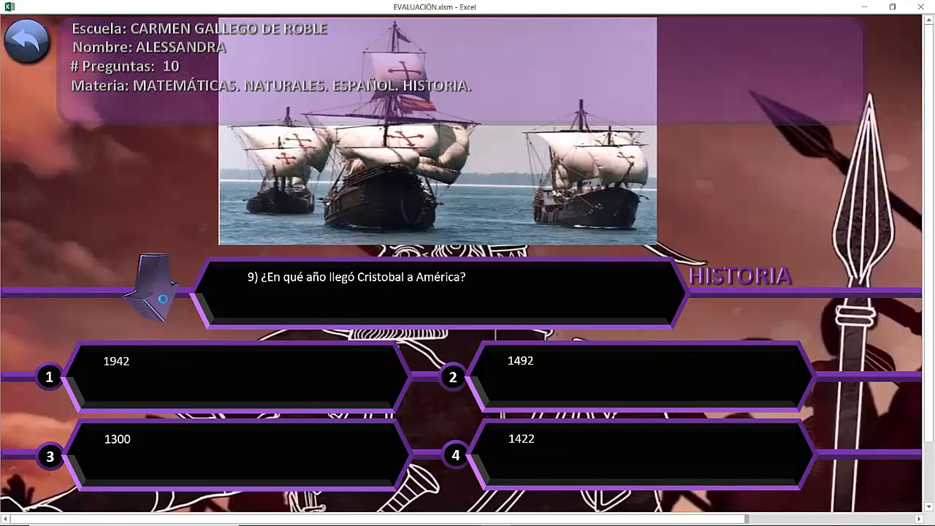
left_click(163, 299)
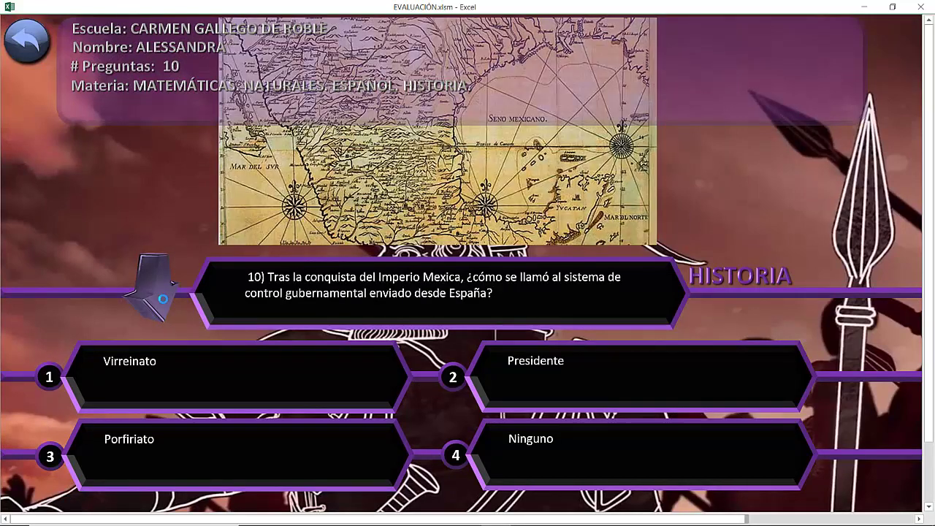
left_click(579, 389)
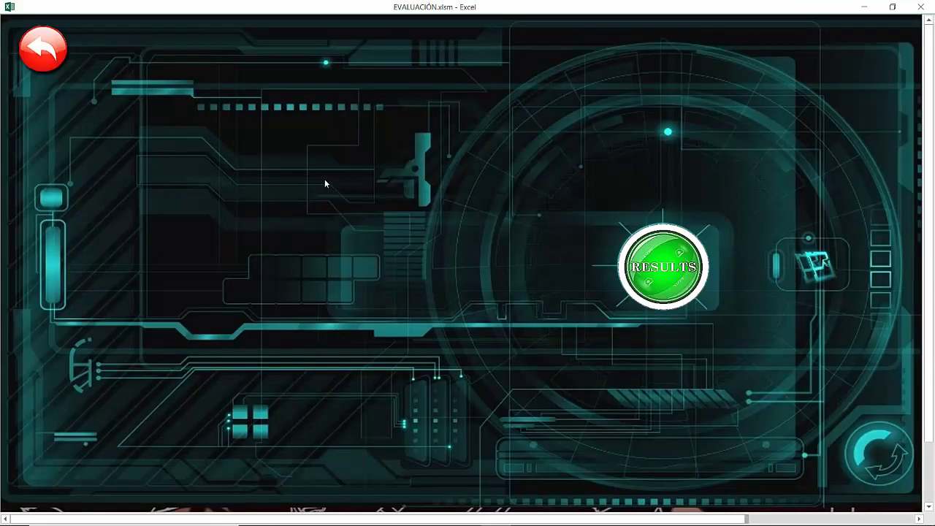
left_click(52, 58)
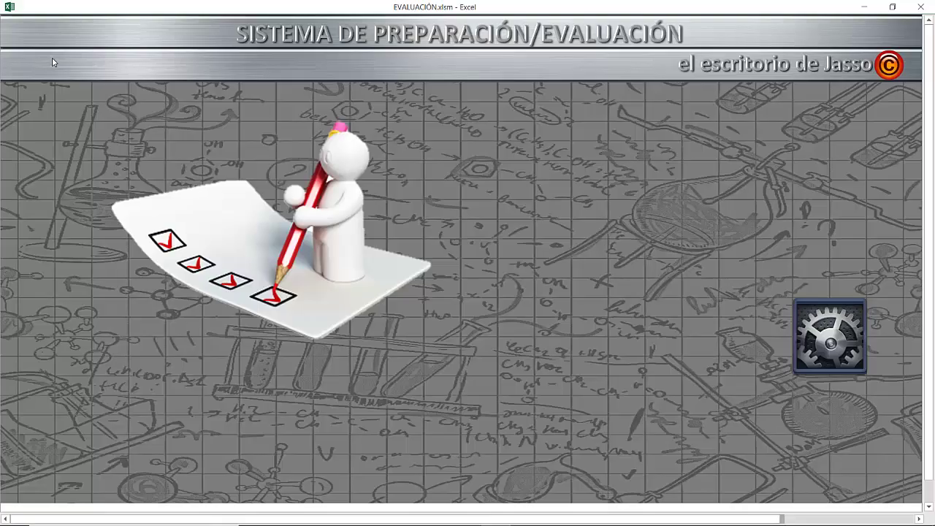
Step: Continue the quiz and correct the math answers to Círculo for question 2 and Diez for question 5
left_click(226, 247)
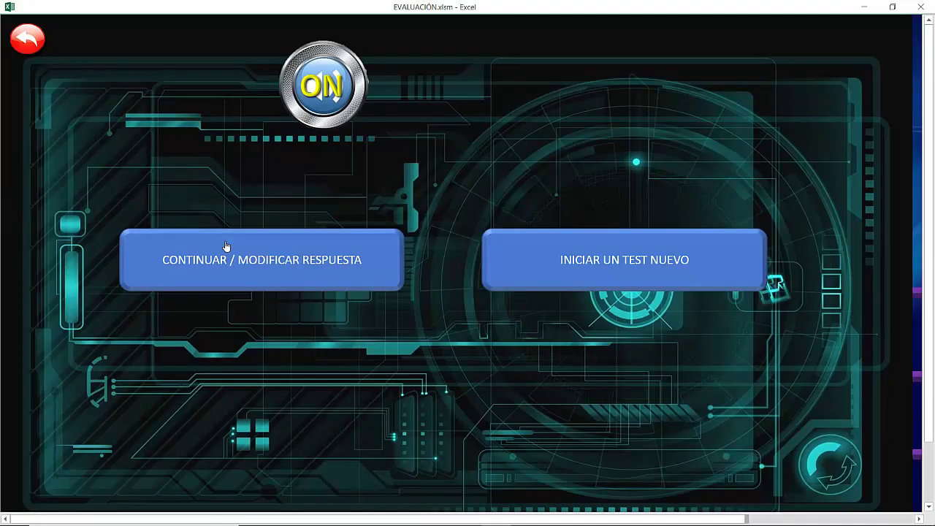
left_click(231, 252)
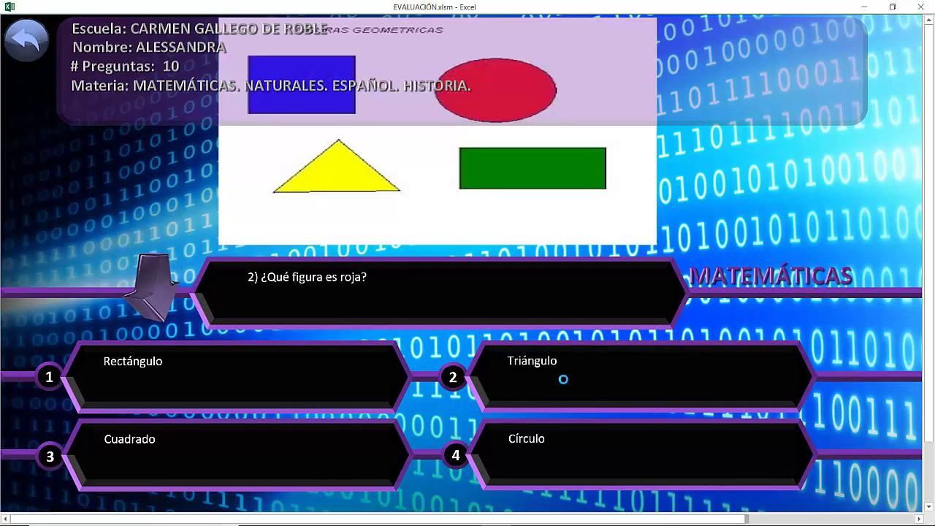
left_click(551, 475)
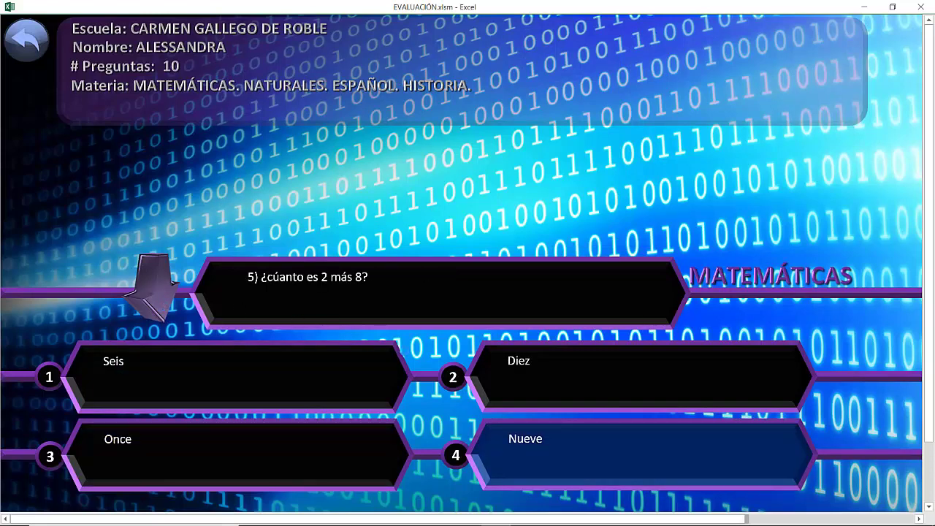
left_click(562, 388)
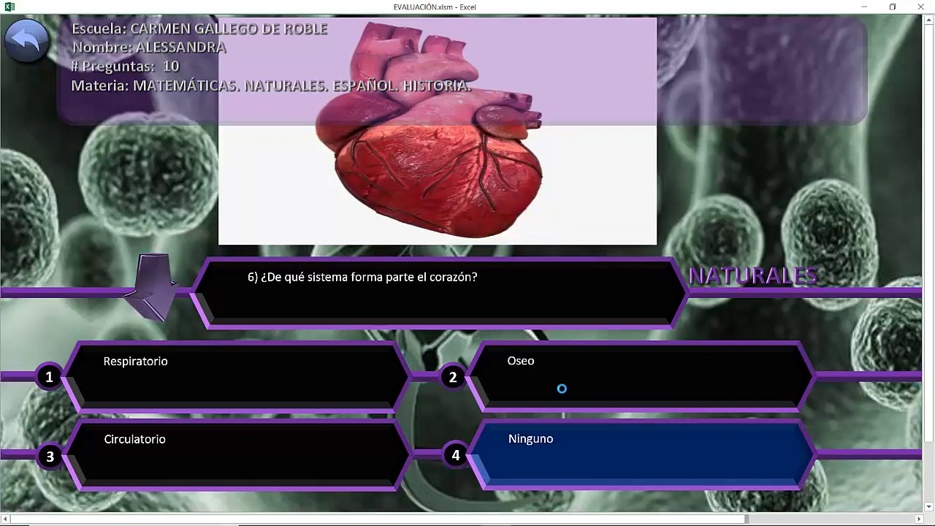
Step: Answer Circulatorio, ABSORCIÓN, Verbo, 1492 and Virreinato for questions 6–10
left_click(282, 462)
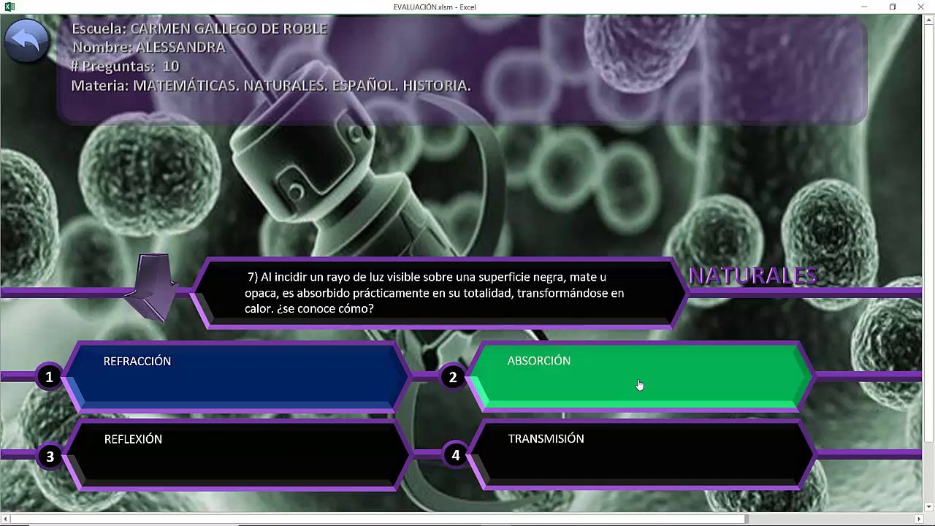
left_click(639, 385)
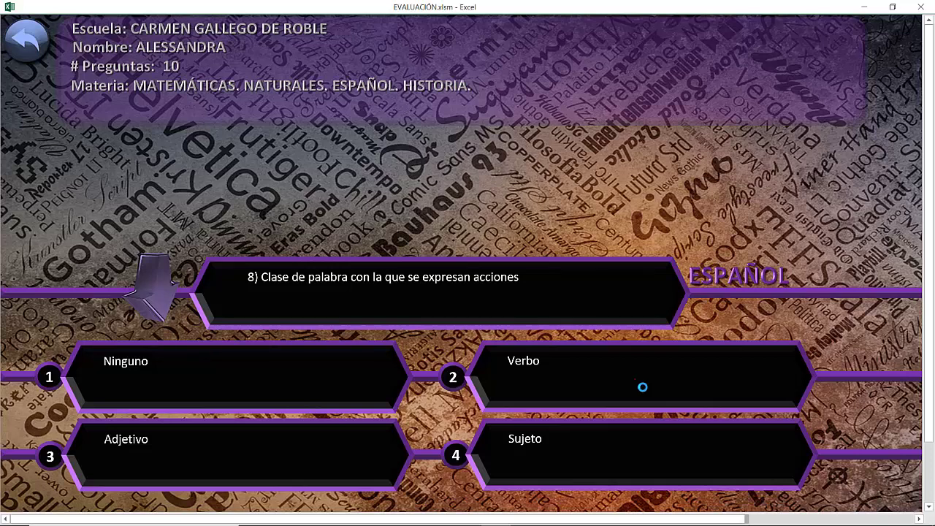
left_click(642, 387)
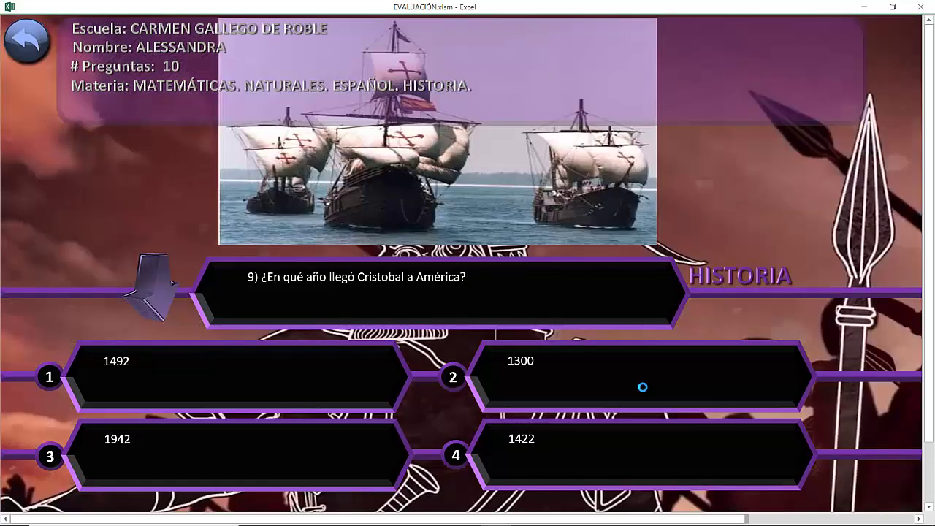
left_click(301, 388)
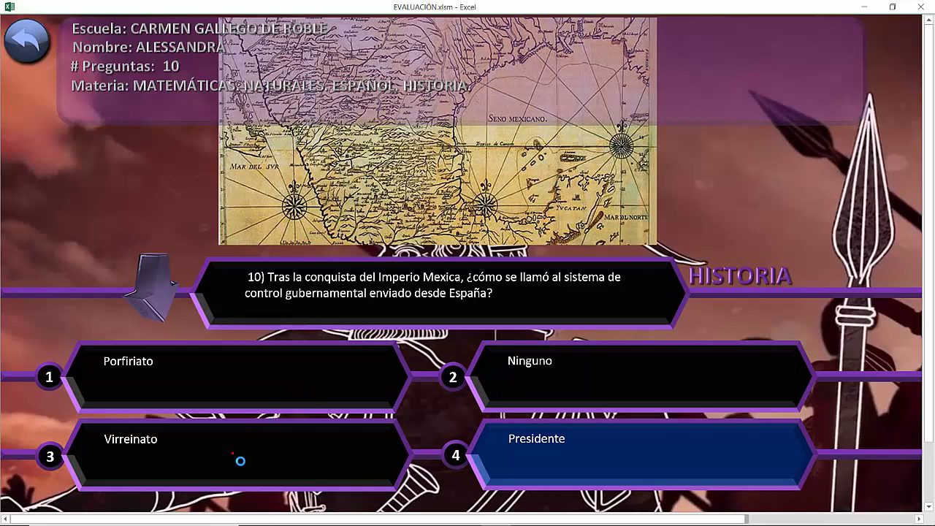
left_click(240, 461)
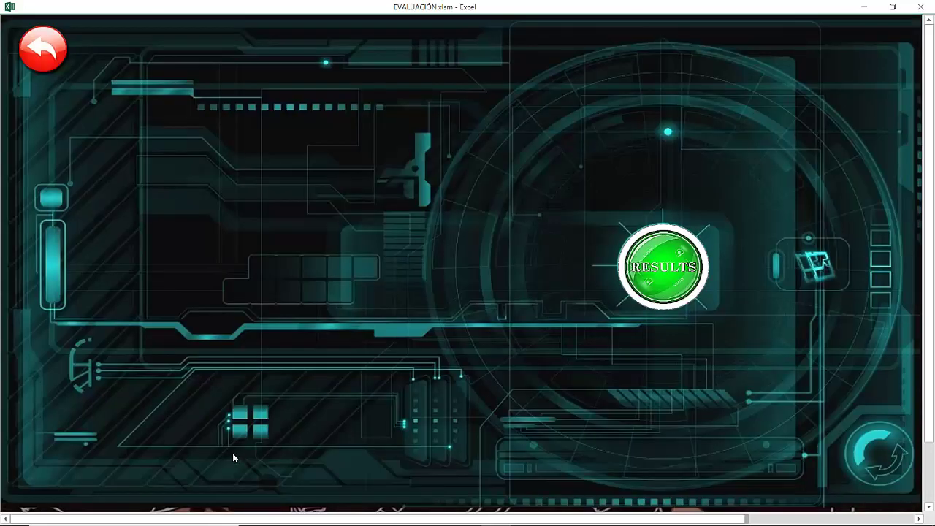
Step: Export the RESULTS PDF, scroll through the 10/10 report in Acrobat Reader, and close it
left_click(652, 292)
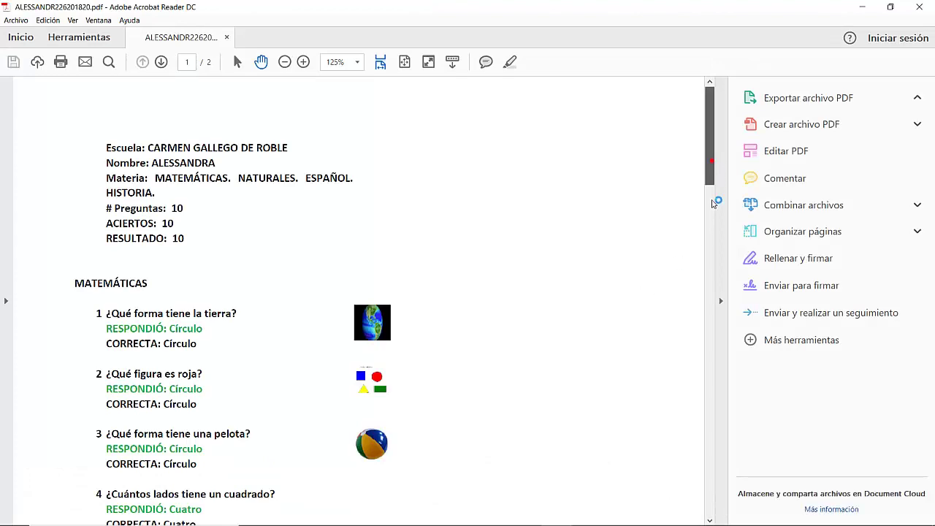
left_click_drag(715, 203, 733, 344)
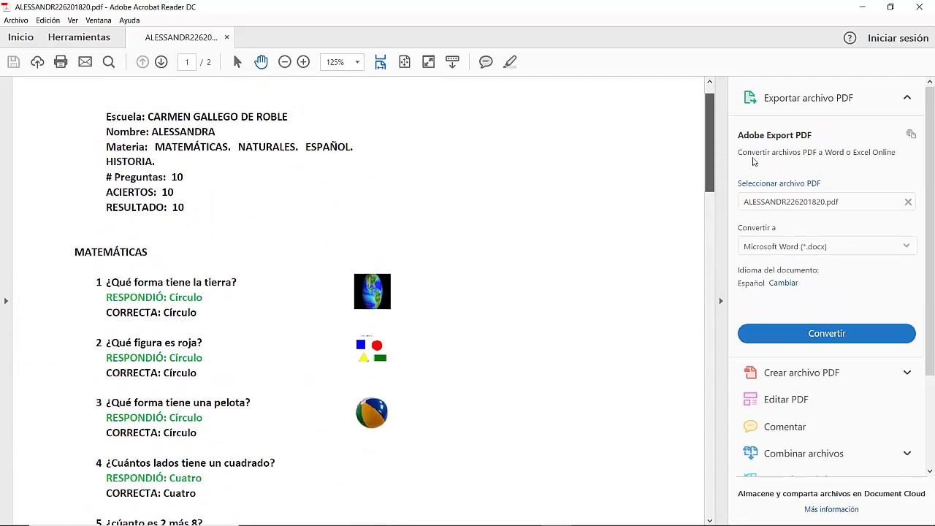
left_click(922, 7)
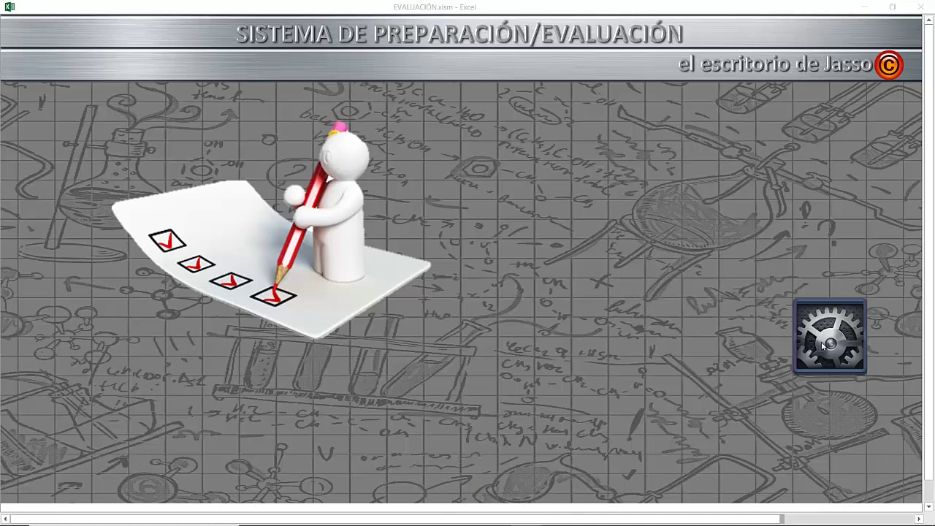
Step: Unlock the quiz settings by entering the current settings password
left_click(830, 345)
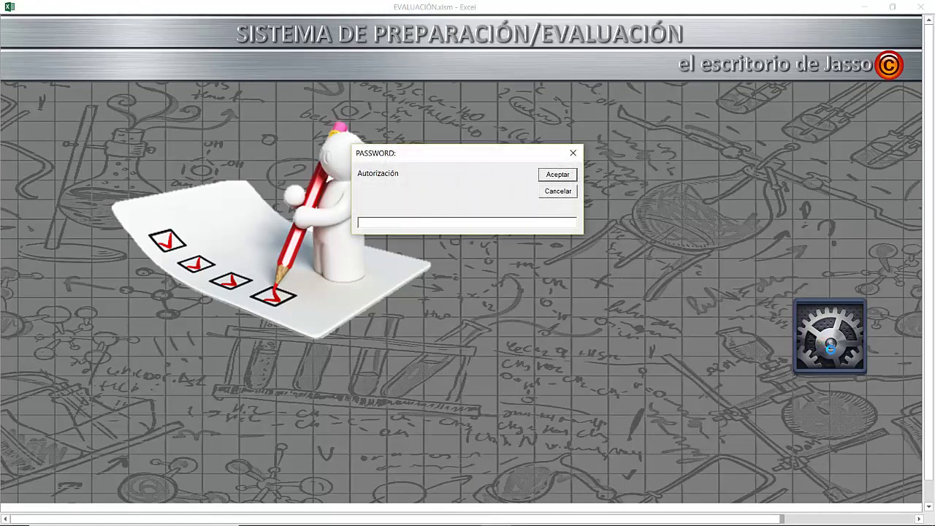
key("Return")
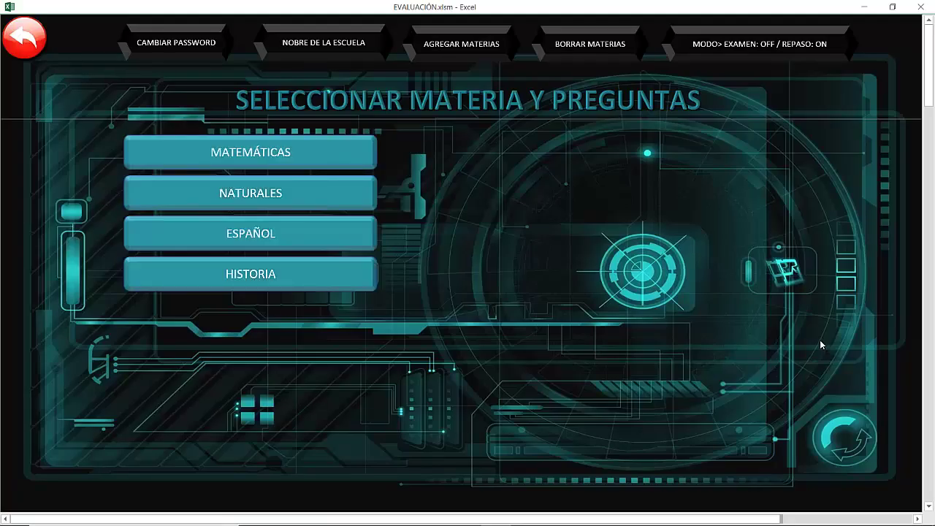
Step: Change the access password to a new one and go back to the main screen
left_click(205, 52)
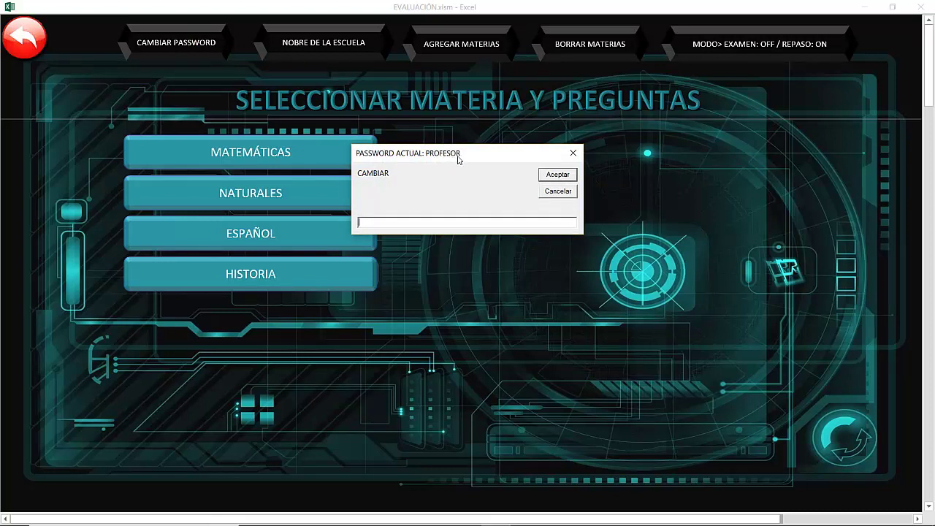
left_click(547, 179)
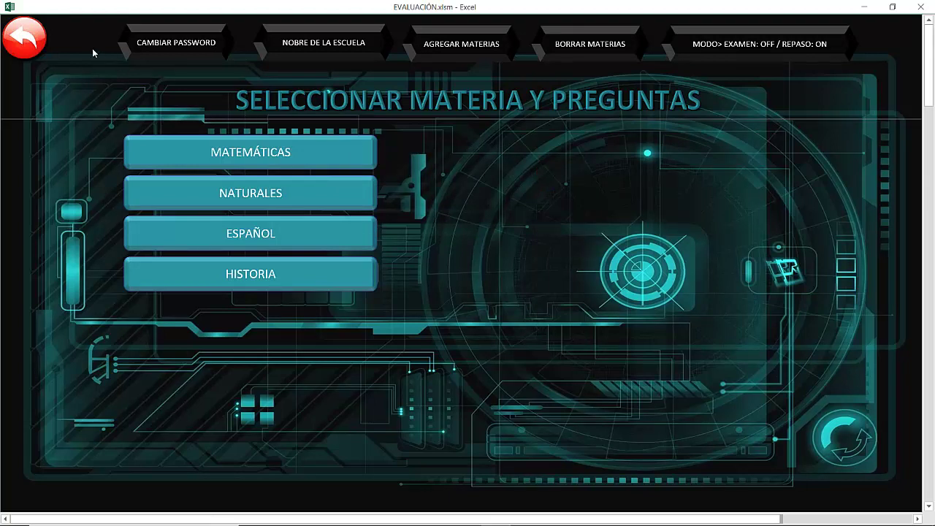
left_click(34, 41)
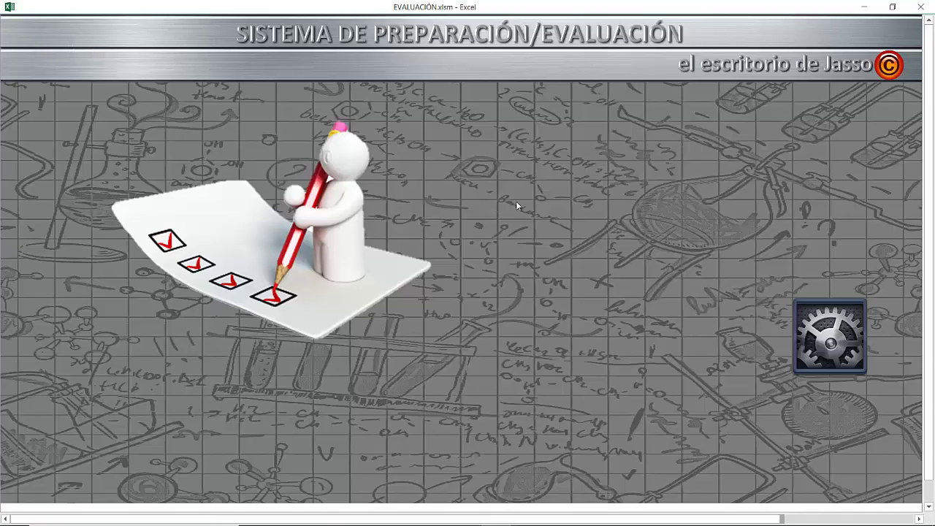
Step: Unlock the settings again using the newly set password
left_click(848, 362)
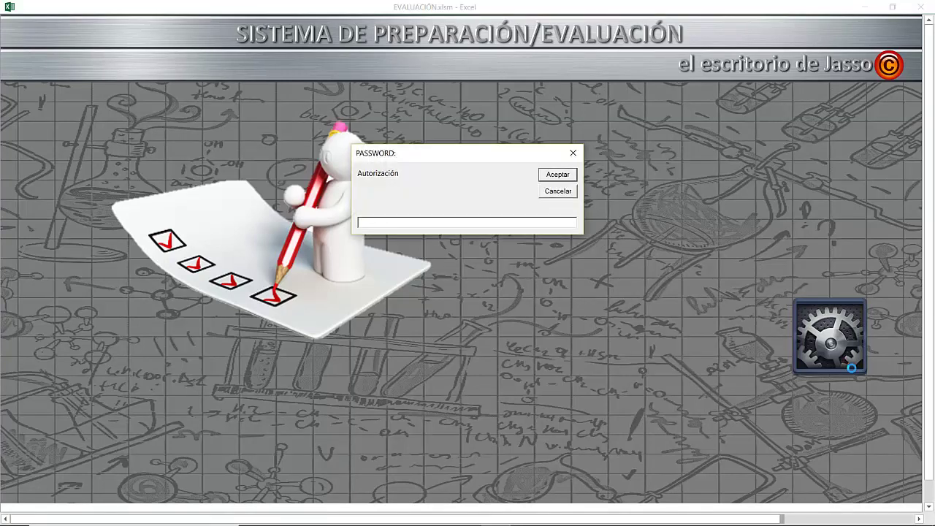
type("****")
type("**")
key("Return")
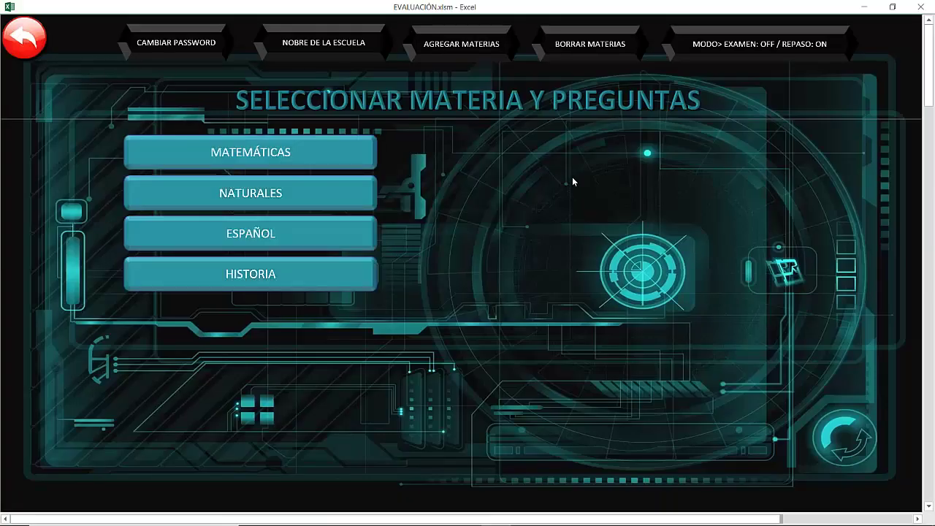
Step: Replace the password with another new one and return to the main evaluation screen
left_click(199, 46)
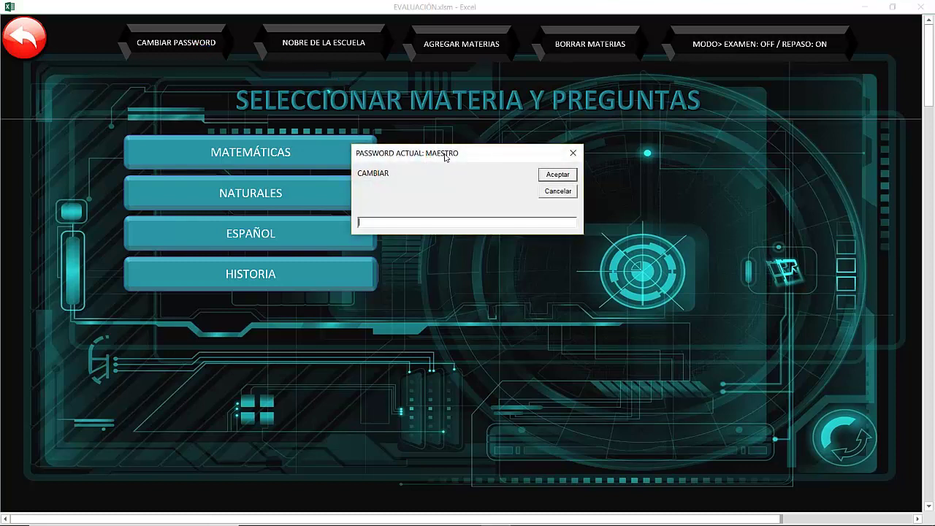
left_click(553, 176)
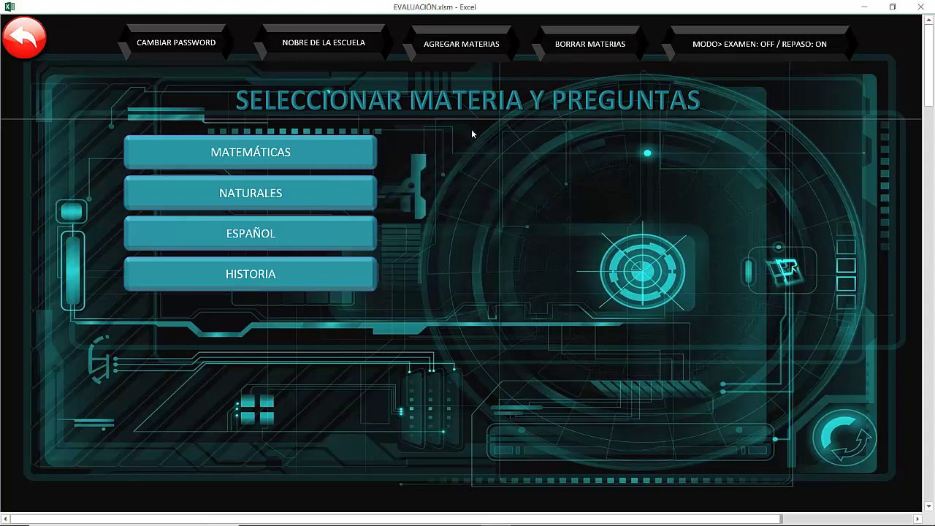
left_click(41, 49)
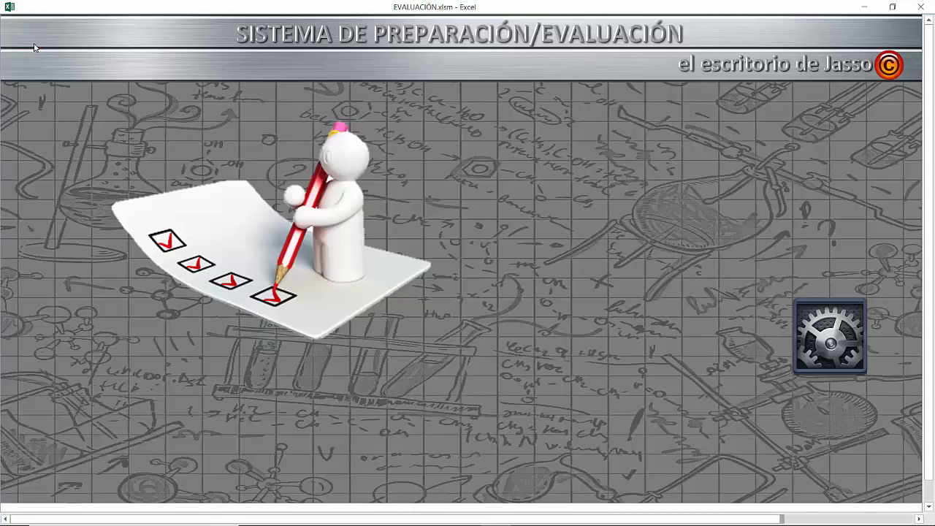